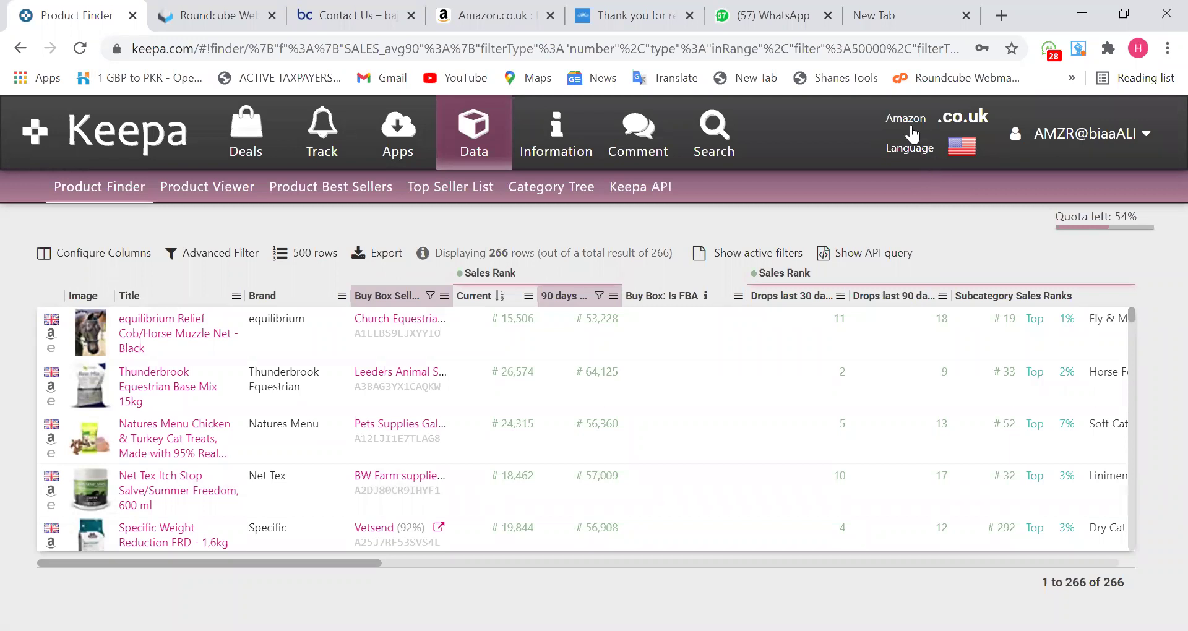
Open the Product Finder's filter form from the Data section and go to the sales rank filters.
{"action": "left_click", "coordinate": [980, 128]}
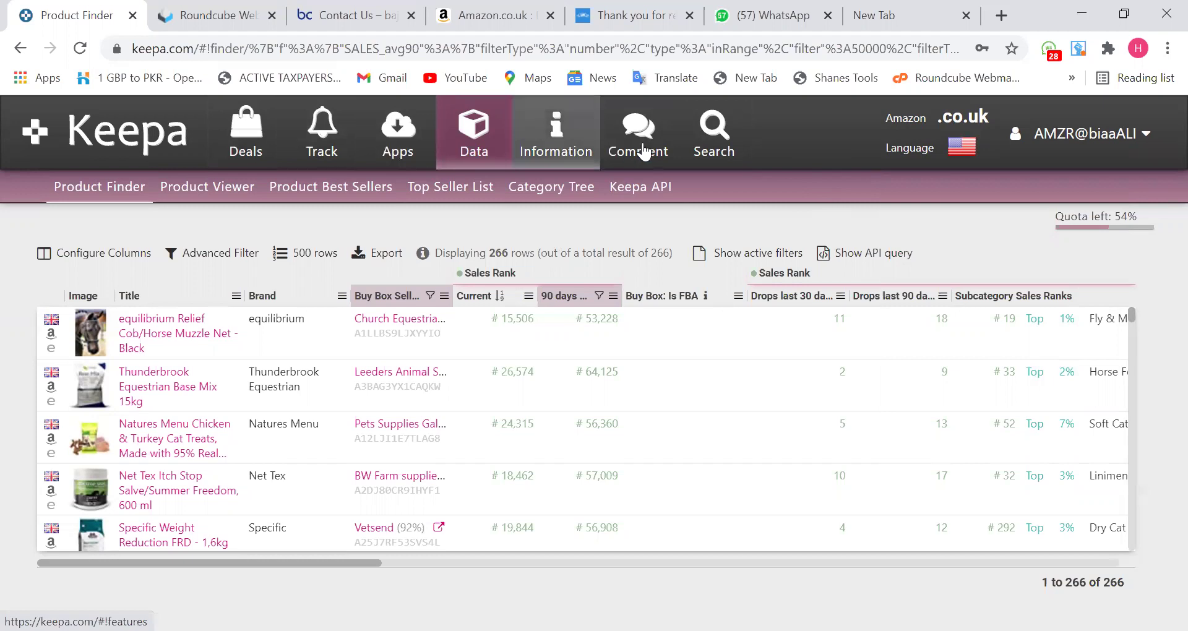
{"action": "left_click", "coordinate": [465, 148]}
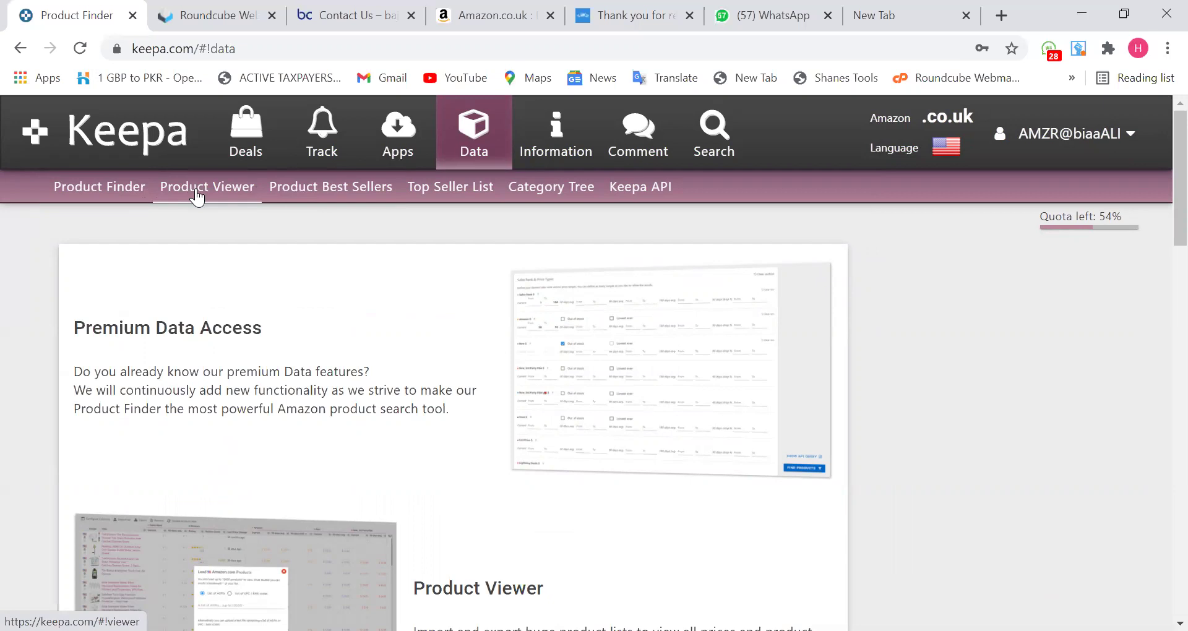
{"action": "left_click", "coordinate": [107, 183]}
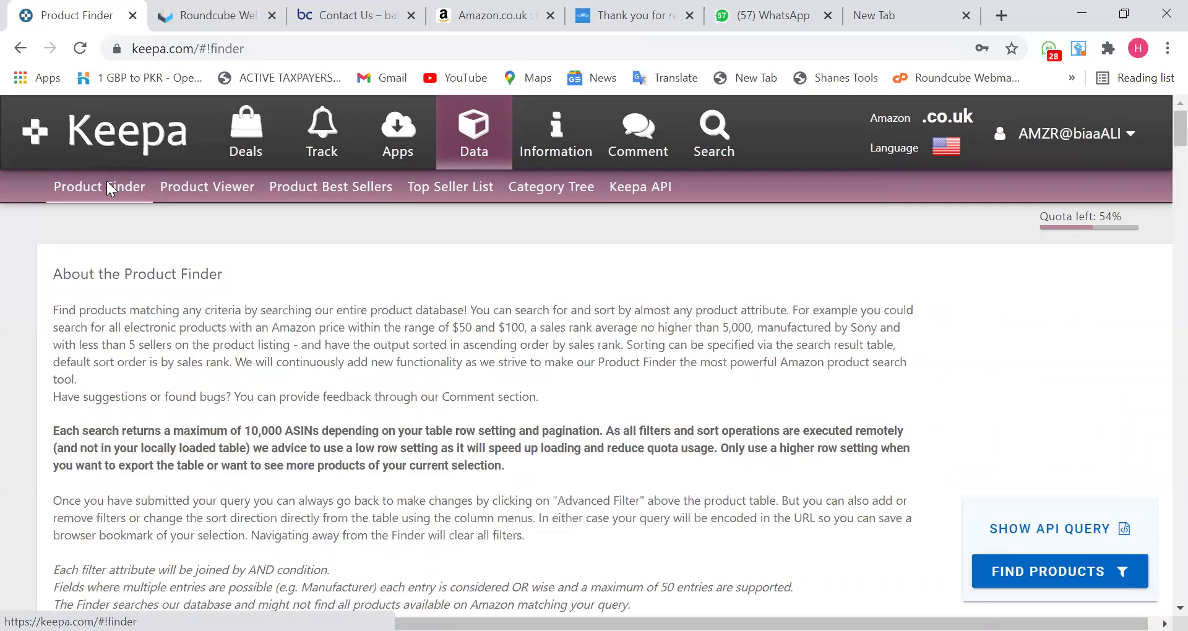
{"action": "scroll", "coordinate": [350, 311], "scroll_direction": "down", "scroll_amount": 2}
{"action": "scroll", "coordinate": [351, 311], "scroll_direction": "down", "scroll_amount": 5}
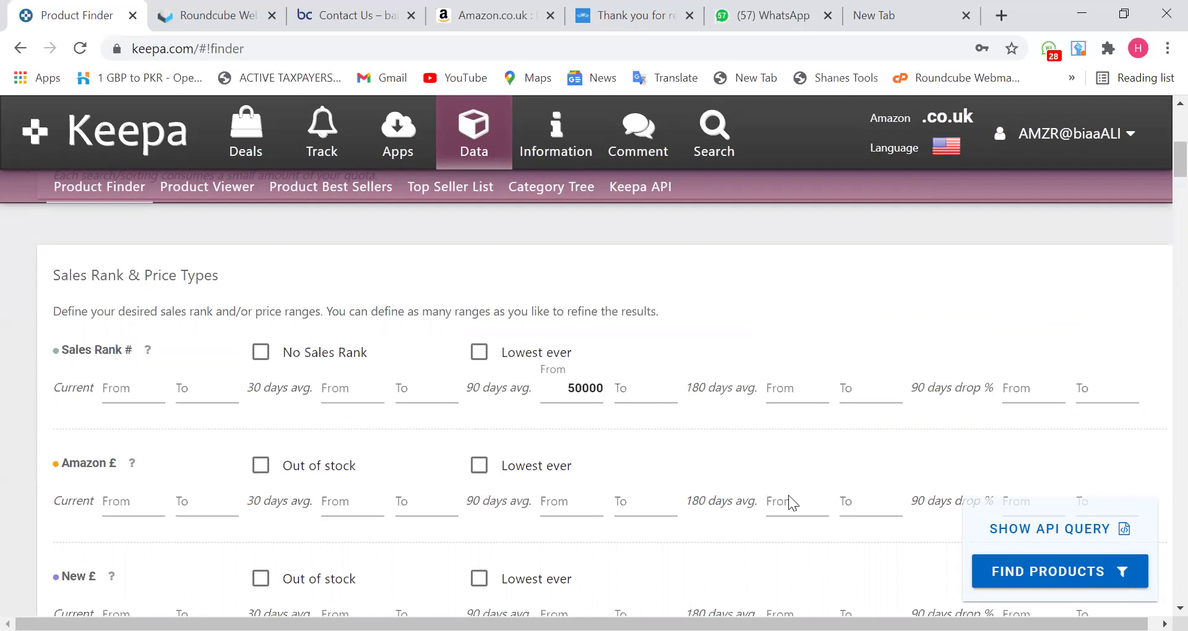
Set the upper limit of the 90-day average sales rank to 100000 and require the Amazon price to be out of stock.
{"action": "left_click", "coordinate": [642, 394]}
{"action": "type", "text": "10000"}
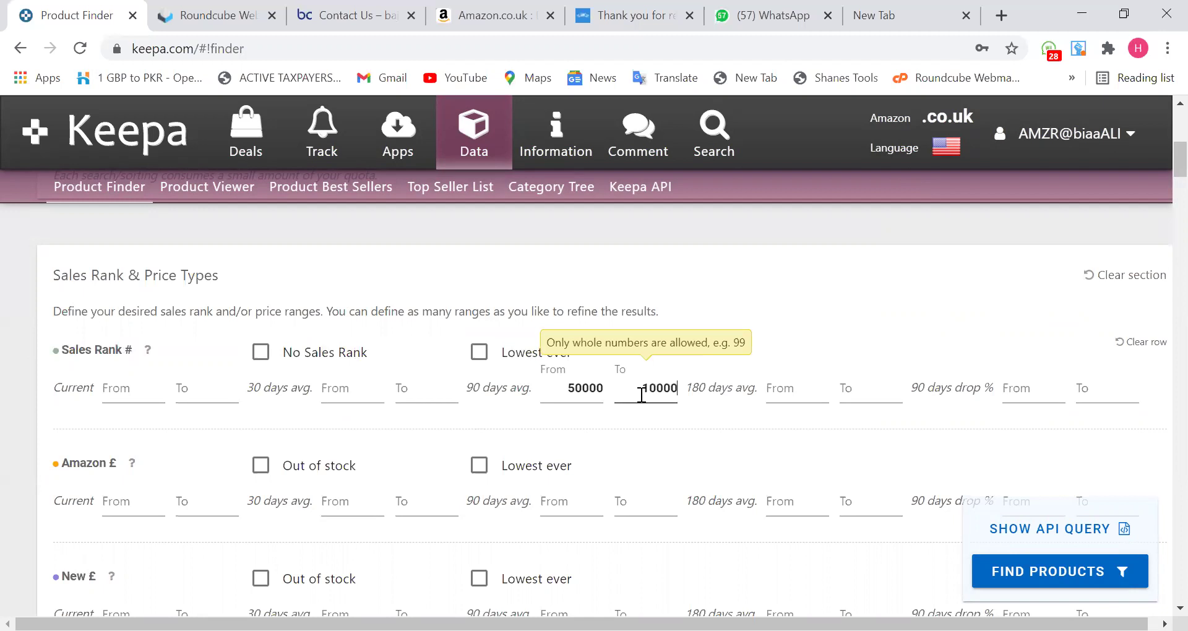
{"action": "type", "text": "0"}
{"action": "left_click", "coordinate": [675, 418]}
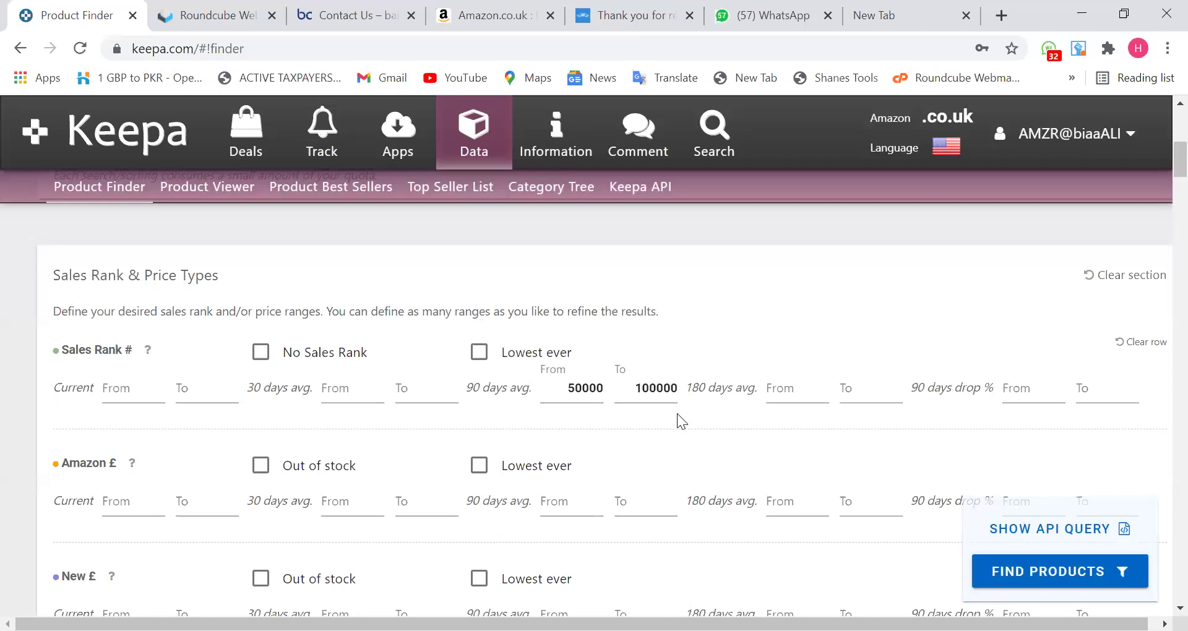
{"action": "scroll", "coordinate": [678, 412], "scroll_direction": "down", "scroll_amount": 1}
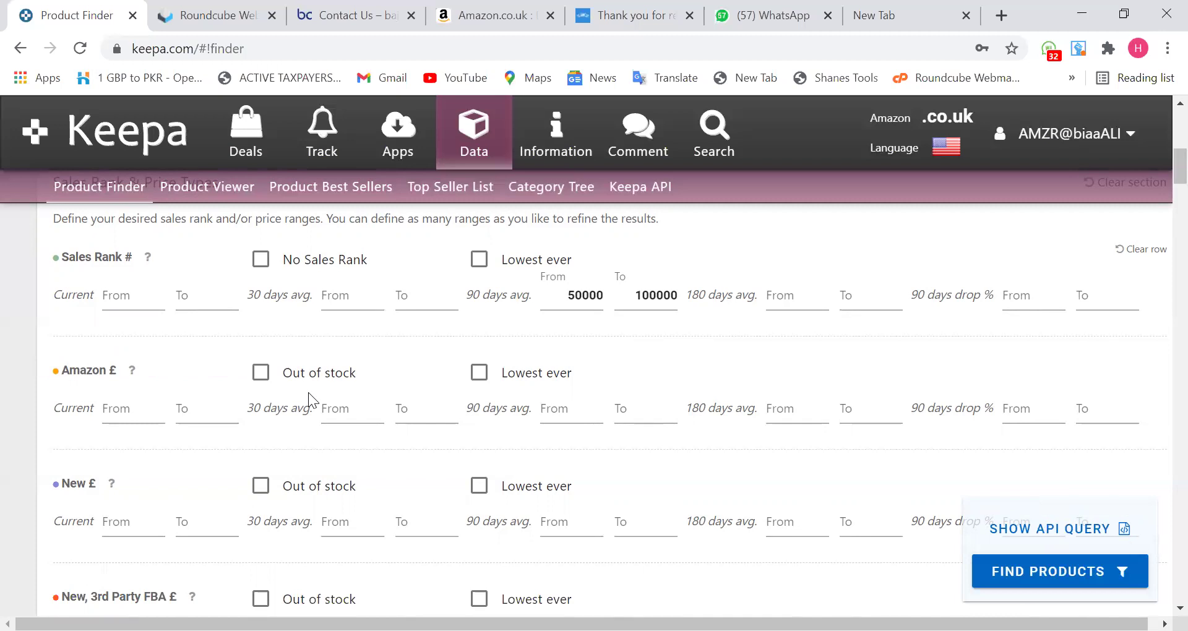
{"action": "left_click", "coordinate": [260, 384]}
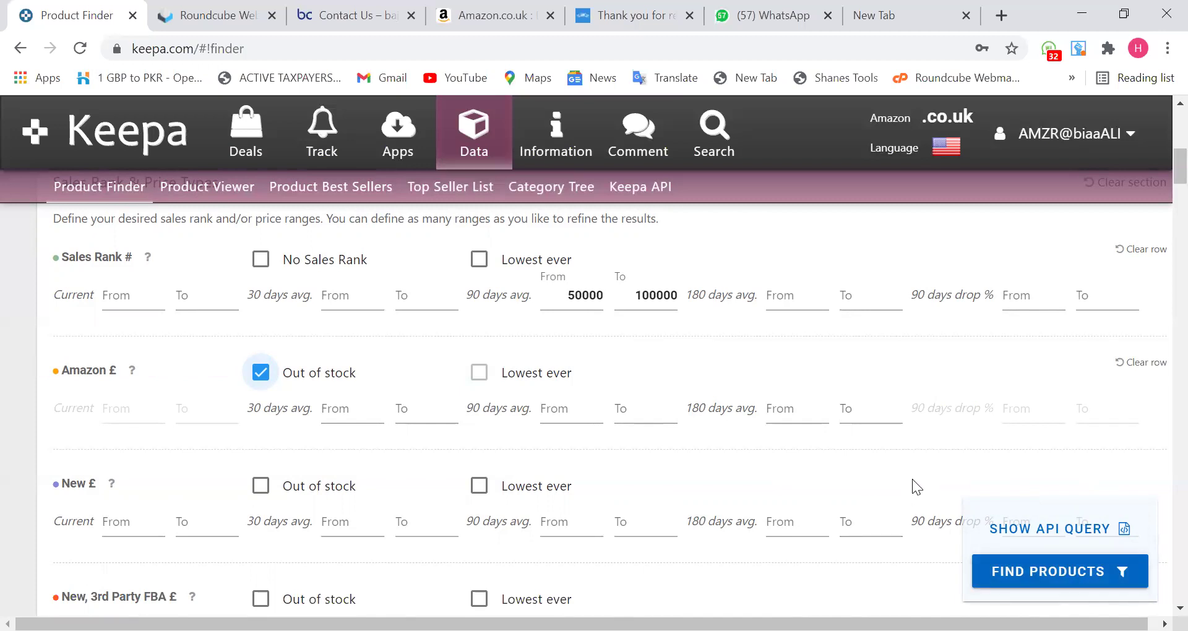
{"action": "scroll", "coordinate": [1046, 508], "scroll_direction": "up", "scroll_amount": 3}
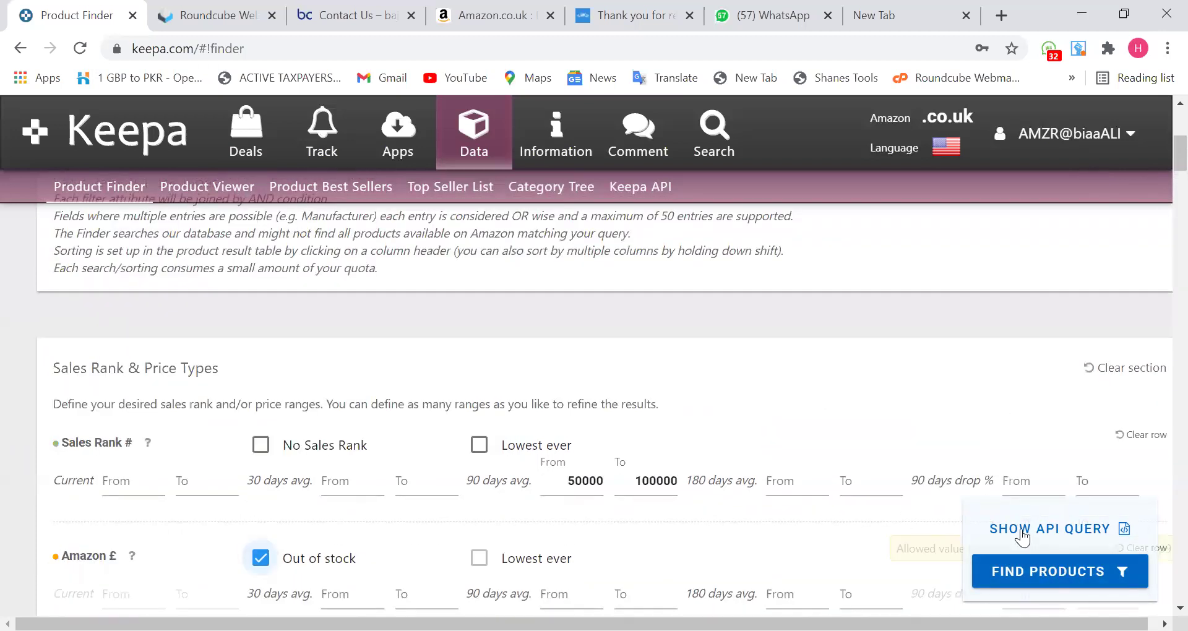
{"action": "left_click", "coordinate": [1042, 490]}
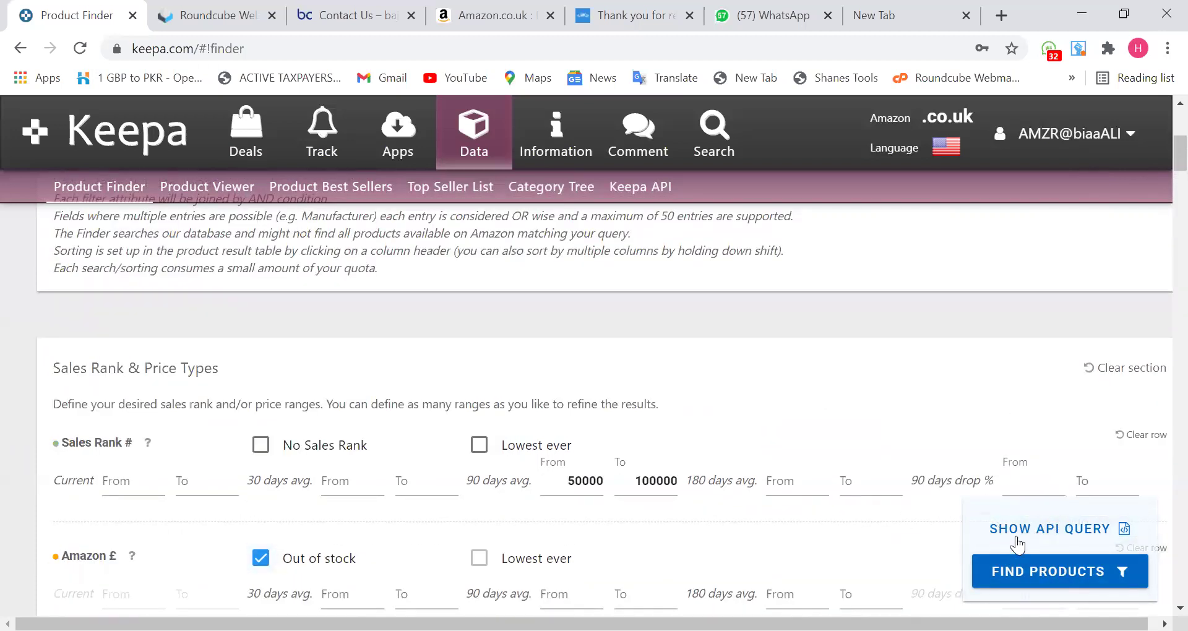
{"action": "scroll", "coordinate": [998, 545], "scroll_direction": "down", "scroll_amount": 3}
{"action": "left_click", "coordinate": [804, 421]}
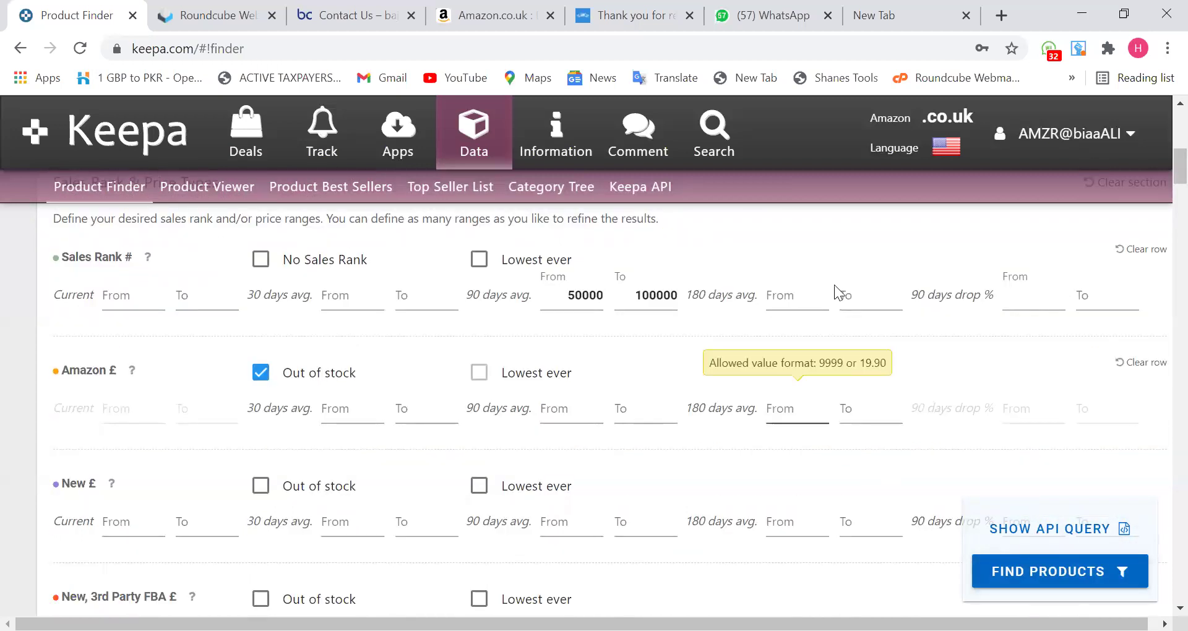
Reload the Keepa page and log back in to the account with the prefilled credentials.
{"action": "scroll", "coordinate": [941, 352], "scroll_direction": "up", "scroll_amount": 4}
{"action": "left_click", "coordinate": [1060, 133]}
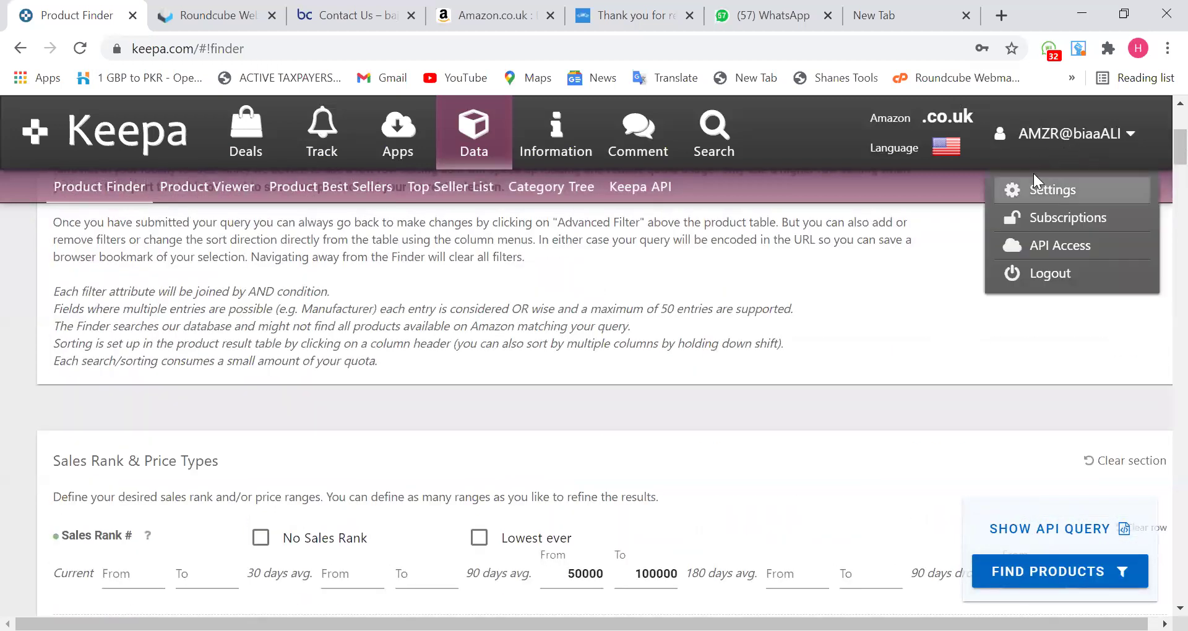
{"action": "left_click", "coordinate": [80, 49]}
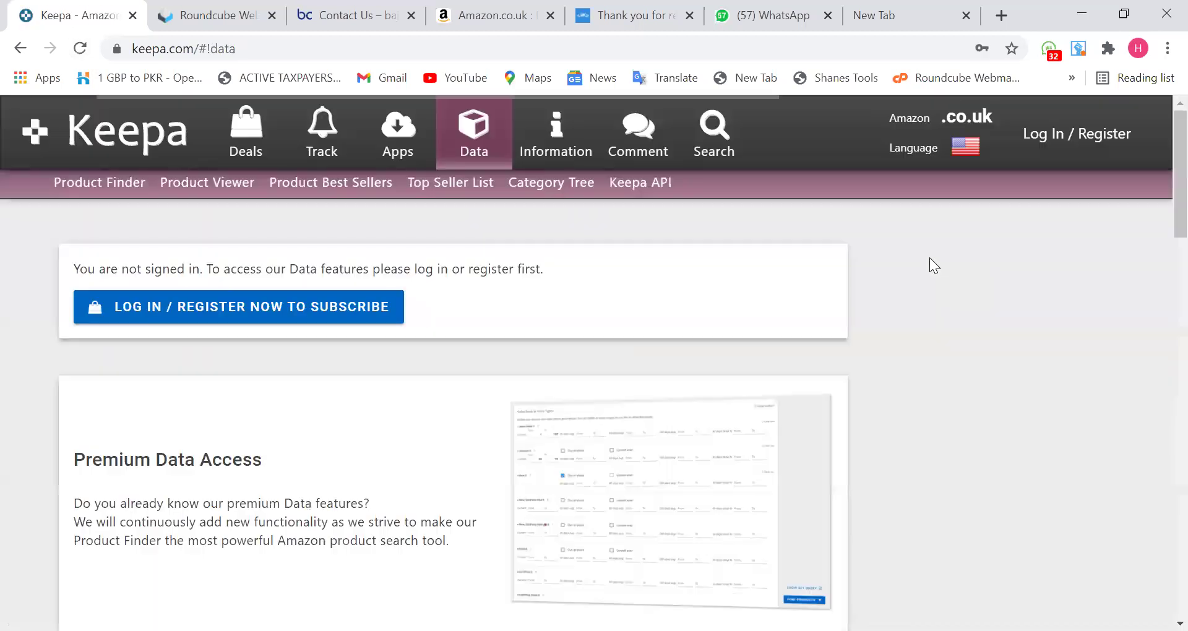
{"action": "left_click", "coordinate": [1043, 135]}
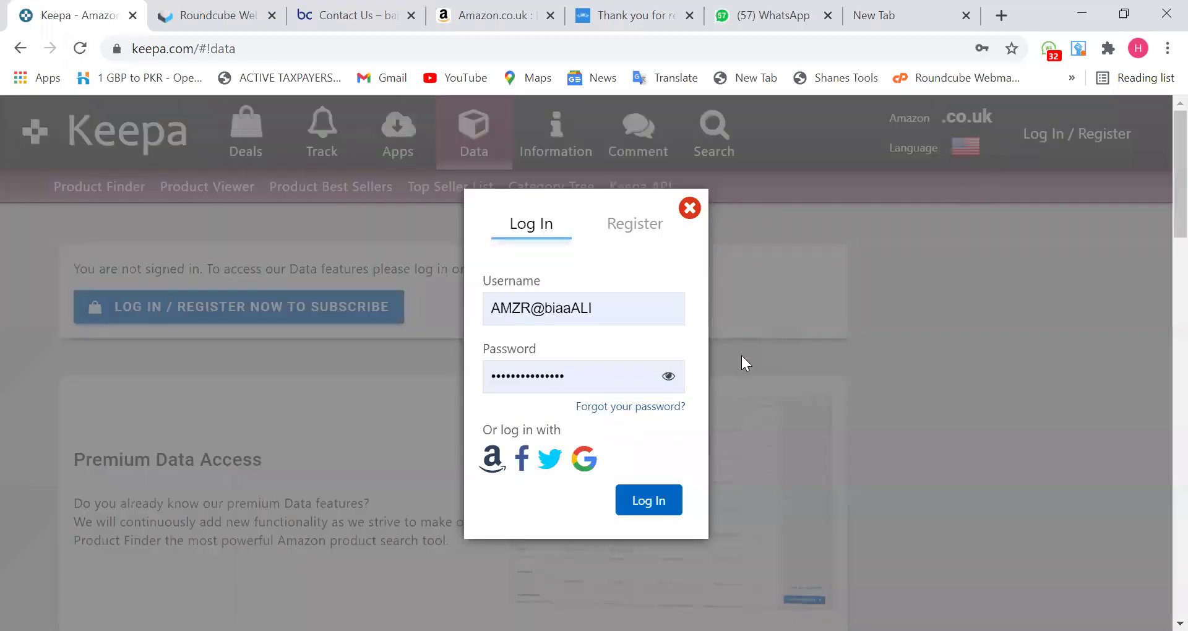
{"action": "left_click", "coordinate": [640, 506]}
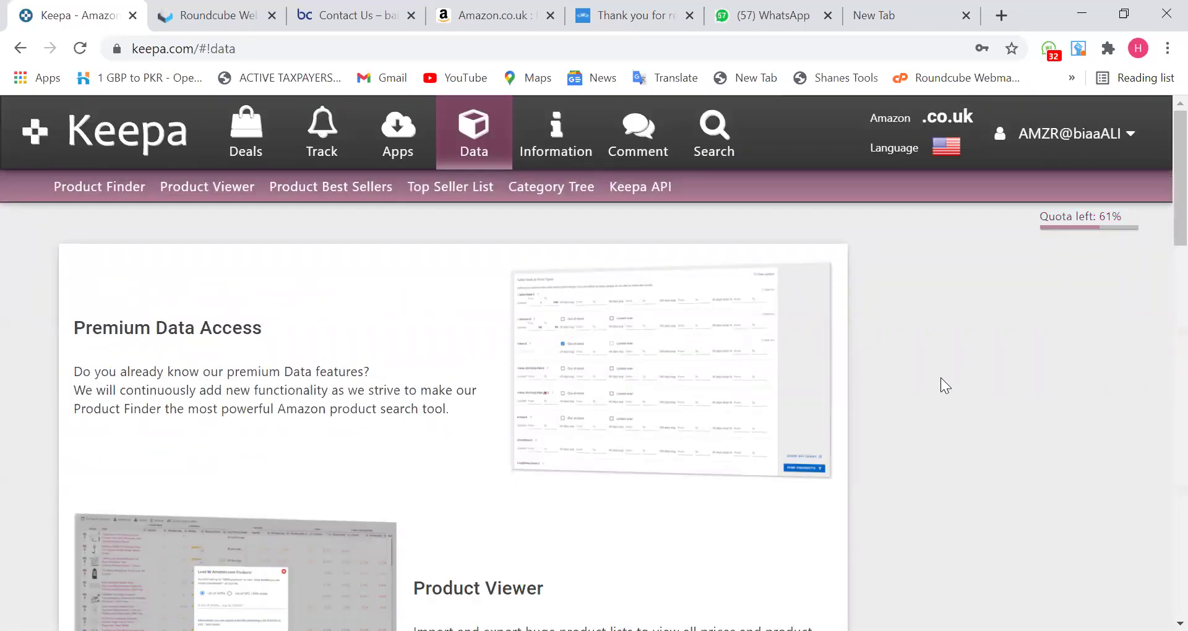
Look over the Data feature overview and reopen the Product Finder.
{"action": "scroll", "coordinate": [948, 367], "scroll_direction": "down", "scroll_amount": 5}
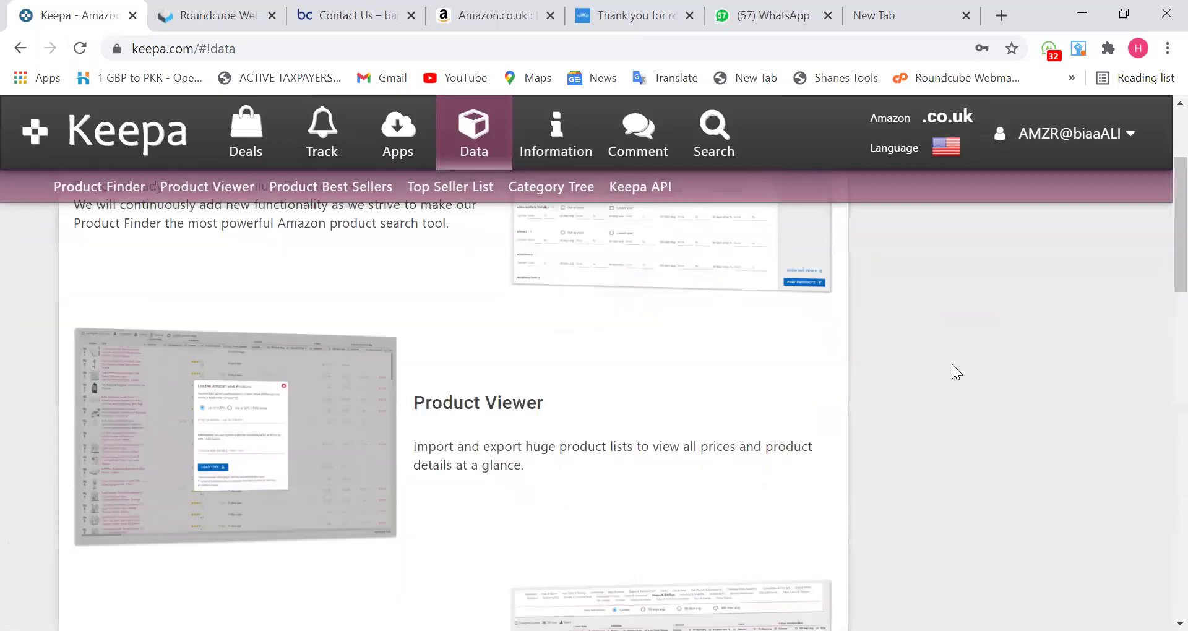
{"action": "scroll", "coordinate": [955, 366], "scroll_direction": "down", "scroll_amount": 6}
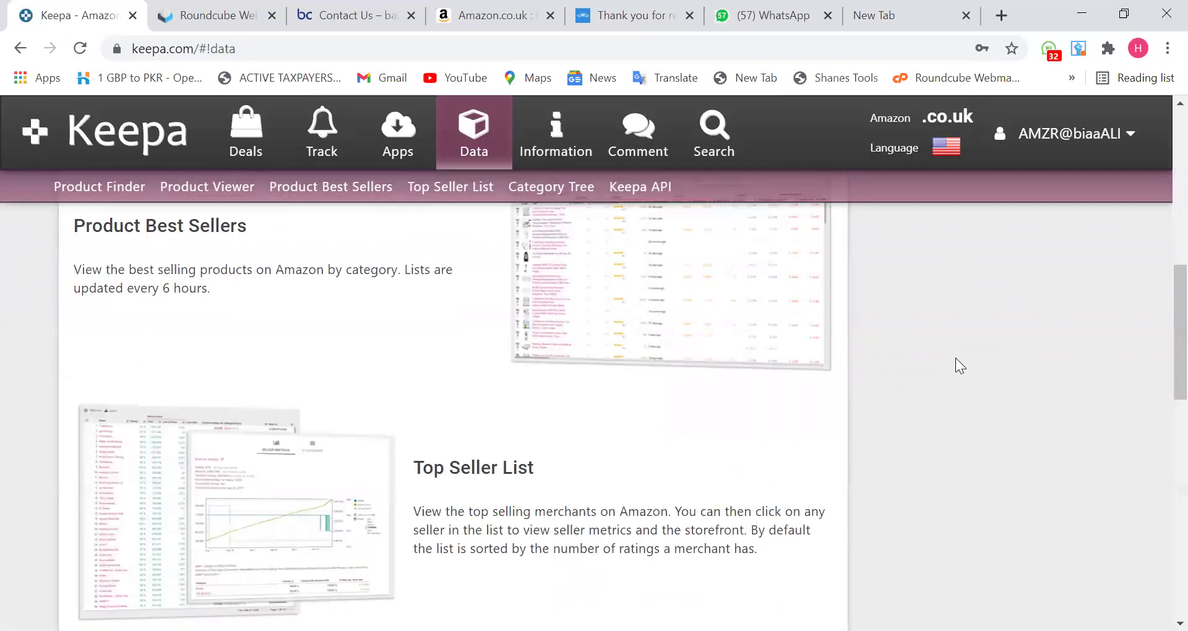
{"action": "left_click", "coordinate": [81, 189]}
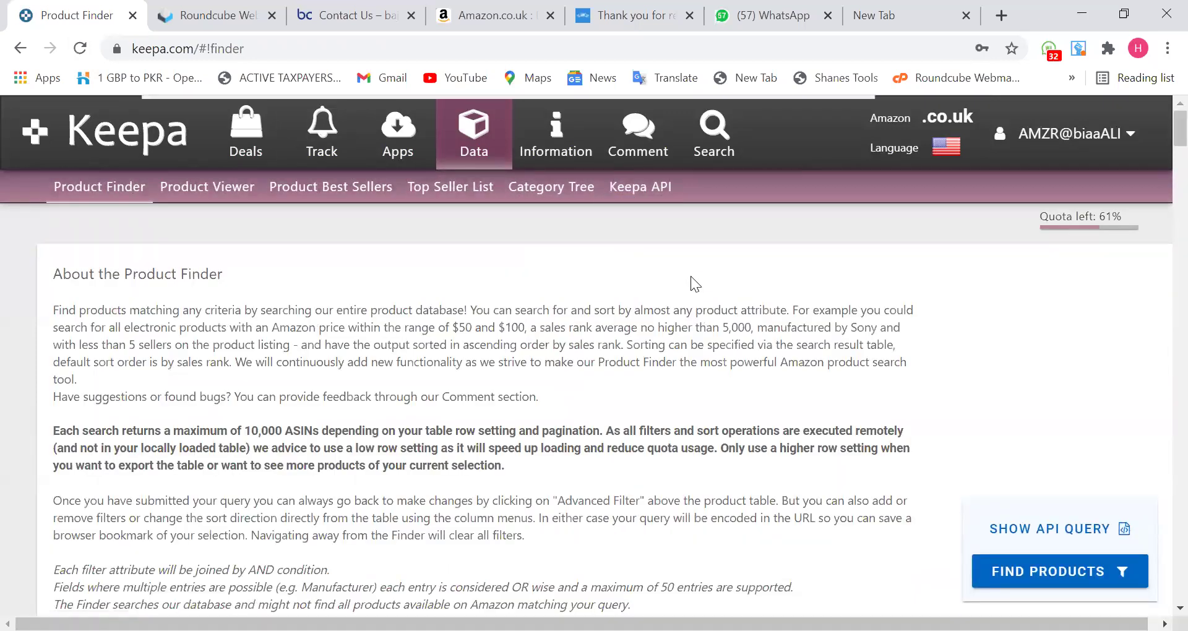
Set the 90-day average sales rank range from 50000 to 100000 and require the Amazon price to be out of stock.
{"action": "scroll", "coordinate": [691, 277], "scroll_direction": "down", "scroll_amount": 4}
{"action": "scroll", "coordinate": [690, 276], "scroll_direction": "down", "scroll_amount": 3}
{"action": "left_click", "coordinate": [587, 396]}
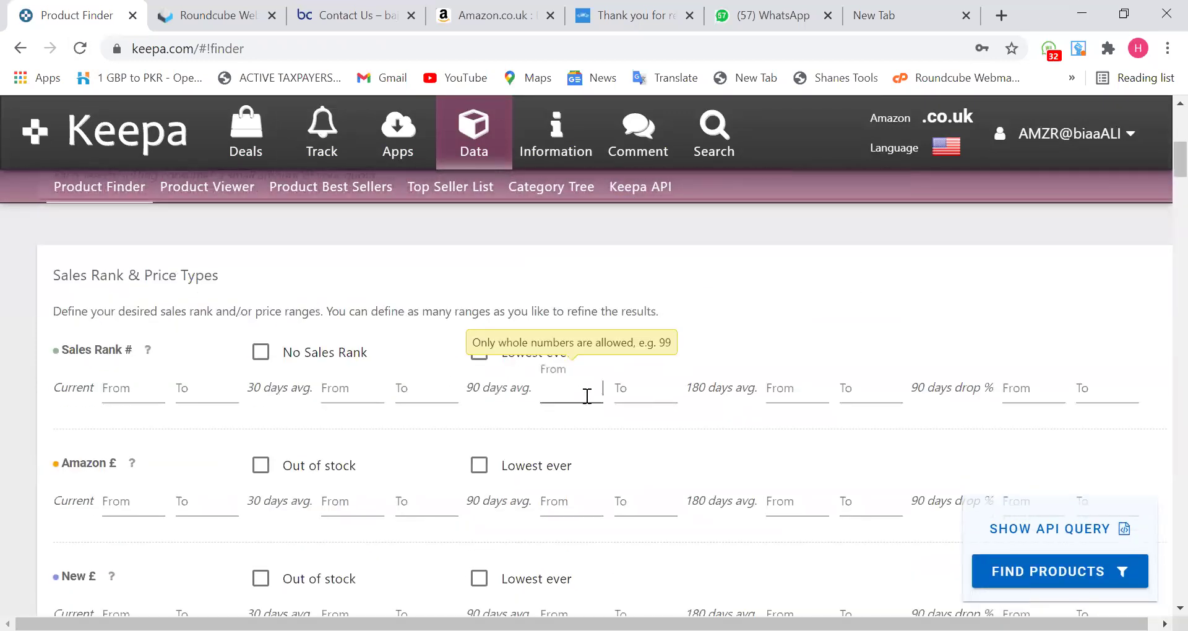
{"action": "type", "text": "50000"}
{"action": "left_click", "coordinate": [650, 391]}
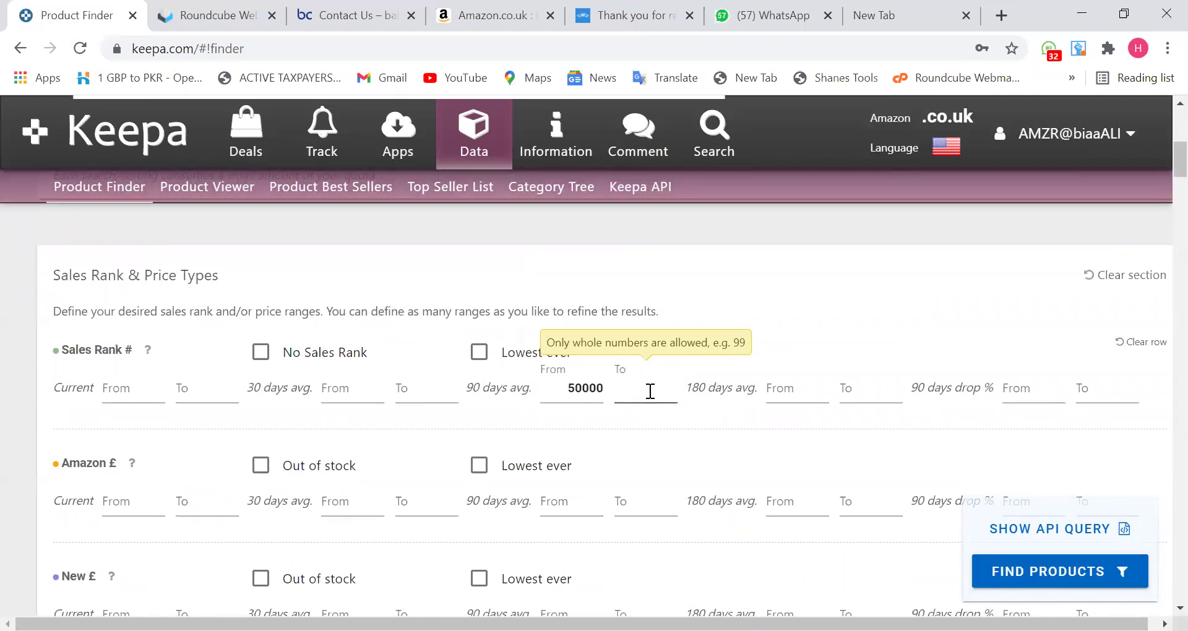
{"action": "type", "text": "1000"}
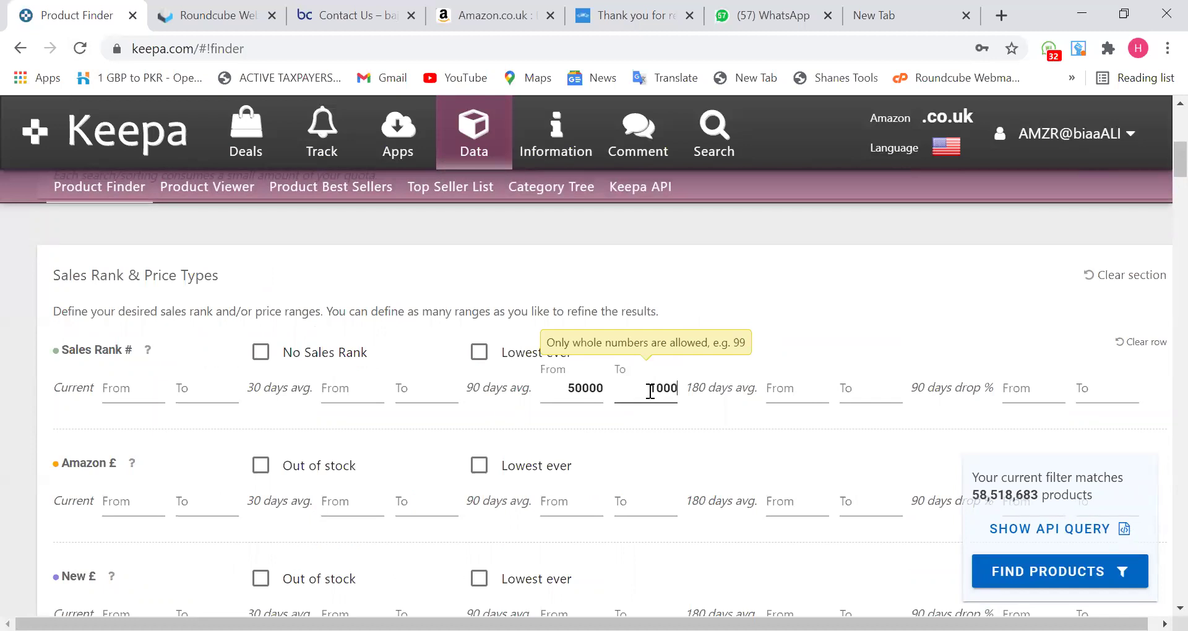
{"action": "type", "text": "00"}
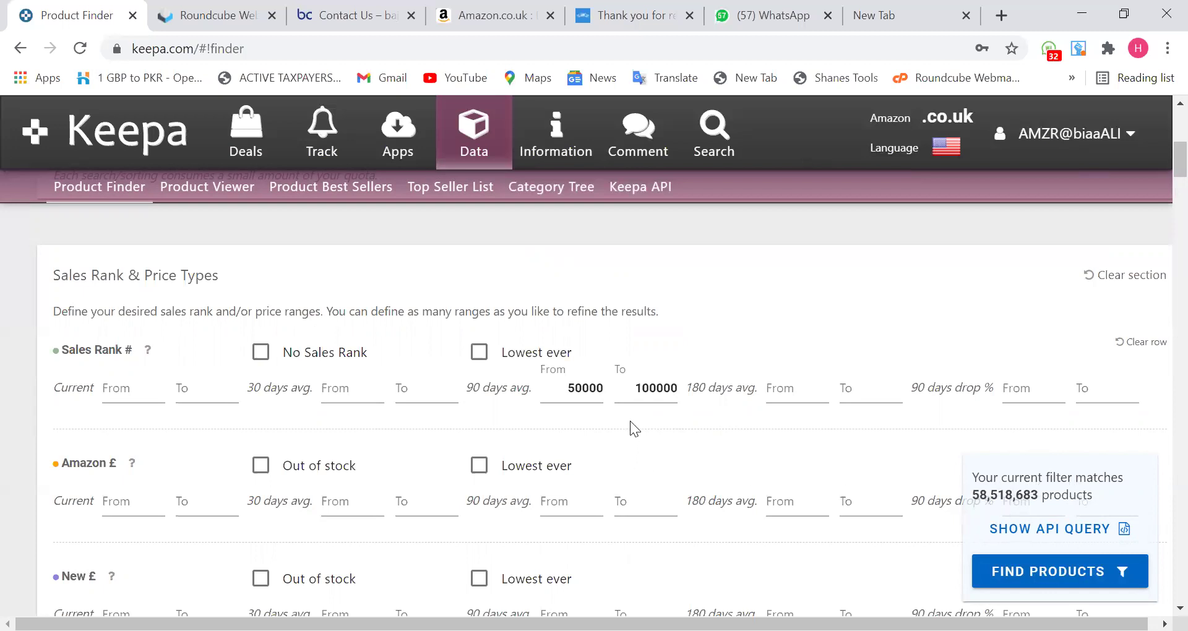
{"action": "scroll", "coordinate": [631, 419], "scroll_direction": "down", "scroll_amount": 2}
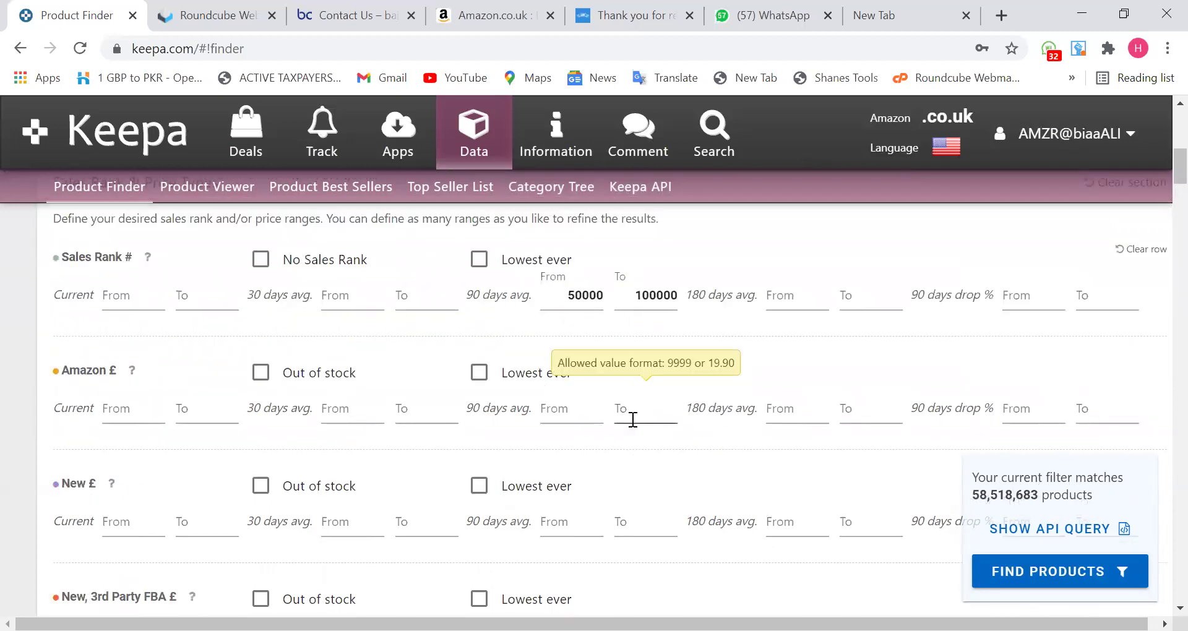
{"action": "left_click", "coordinate": [261, 373]}
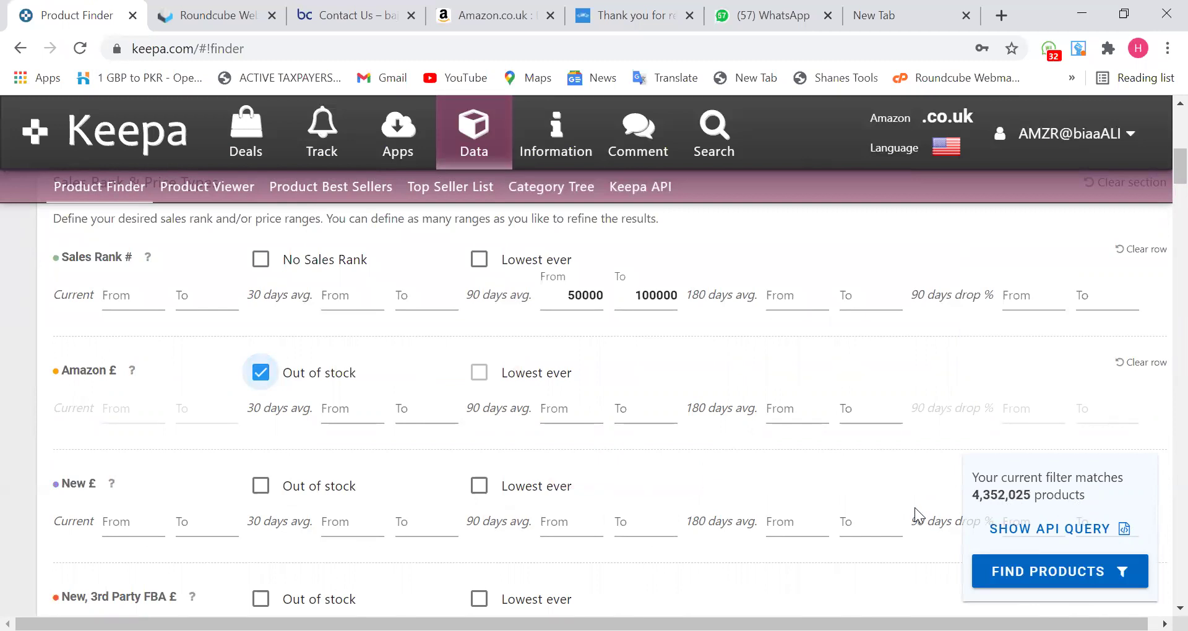
Set the Buy Box 90-day average price range from 15 to 50 pounds.
{"action": "scroll", "coordinate": [854, 455], "scroll_direction": "down", "scroll_amount": 3}
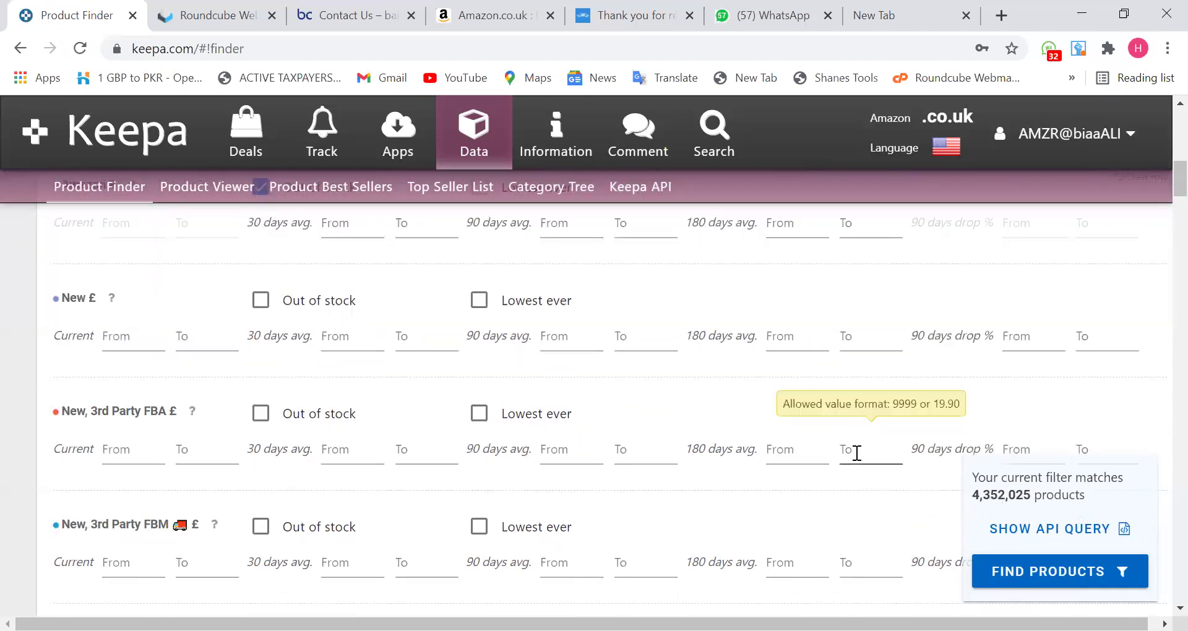
{"action": "scroll", "coordinate": [856, 453], "scroll_direction": "down", "scroll_amount": 5}
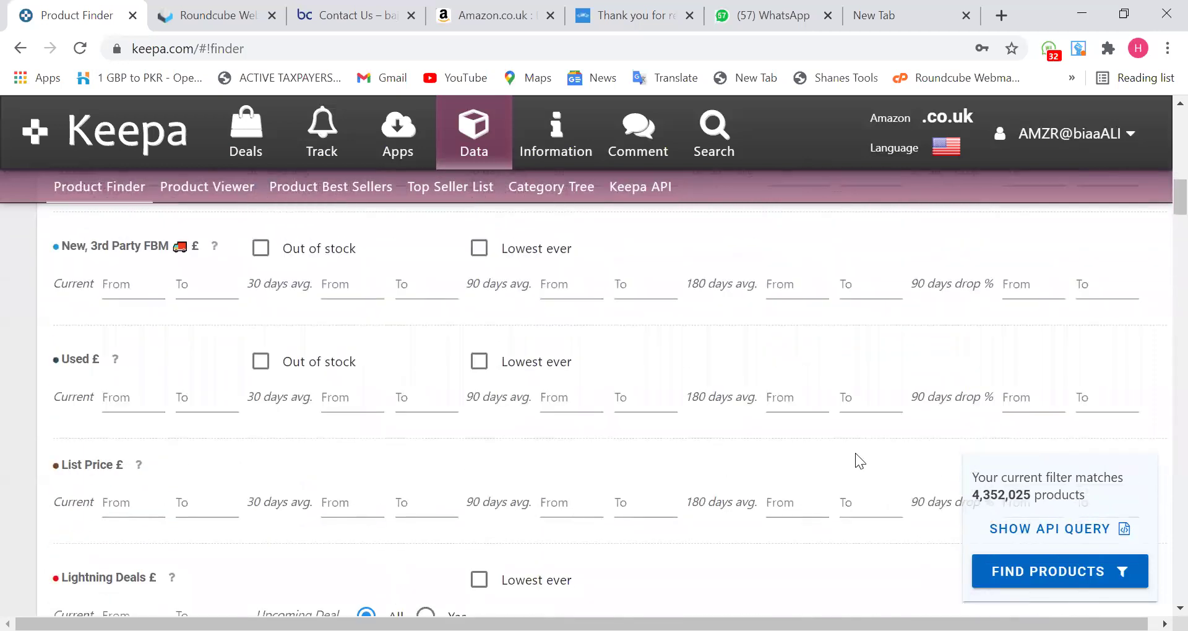
{"action": "scroll", "coordinate": [855, 453], "scroll_direction": "down", "scroll_amount": 1}
{"action": "scroll", "coordinate": [855, 453], "scroll_direction": "down", "scroll_amount": 1}
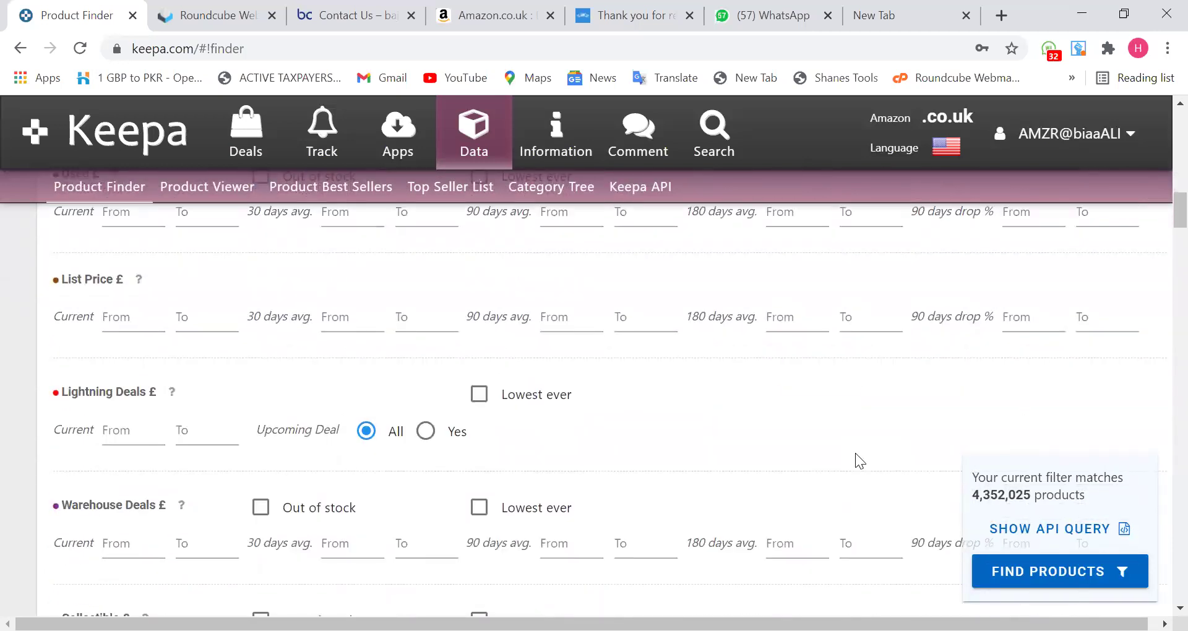
{"action": "scroll", "coordinate": [855, 452], "scroll_direction": "down", "scroll_amount": 4}
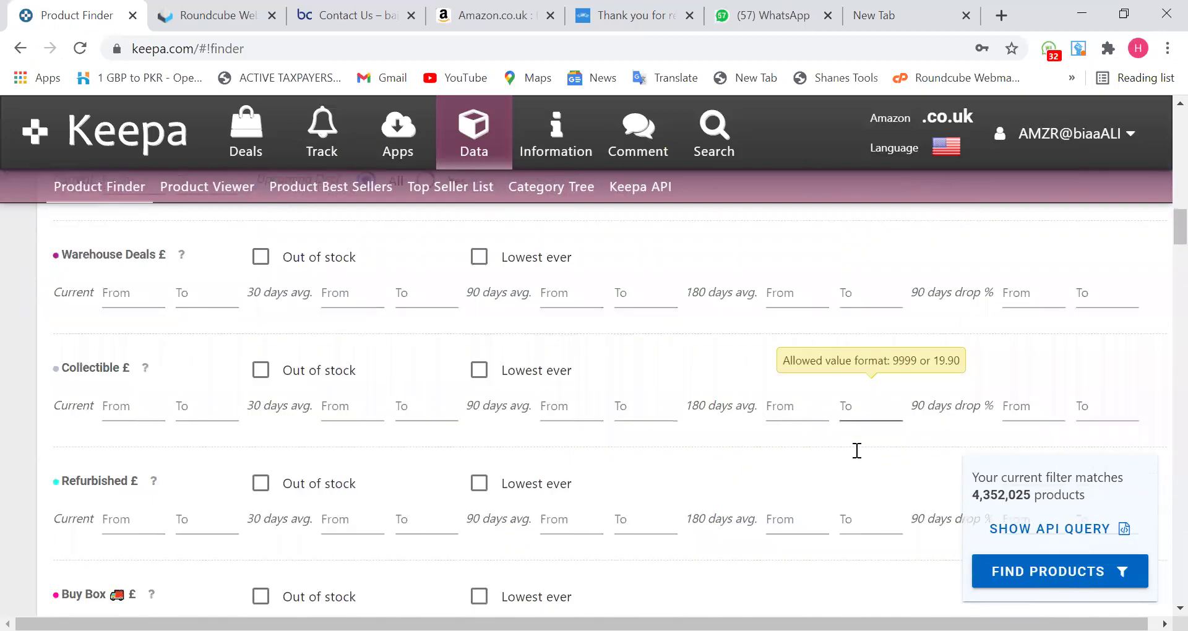
{"action": "scroll", "coordinate": [853, 456], "scroll_direction": "down", "scroll_amount": 2}
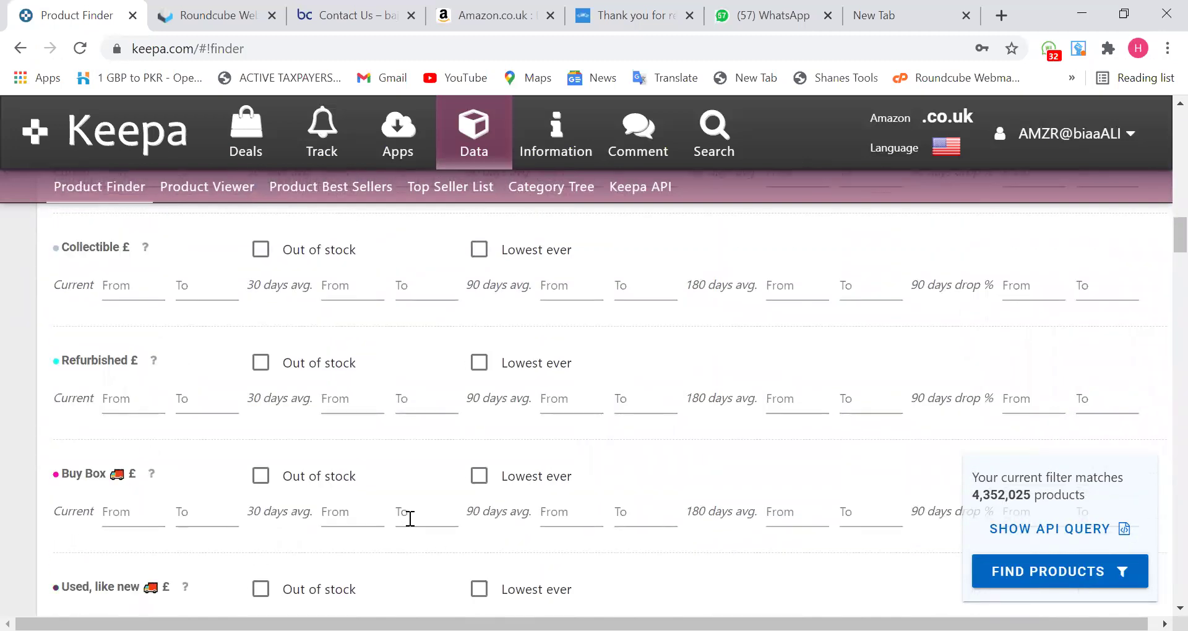
{"action": "left_click", "coordinate": [580, 510]}
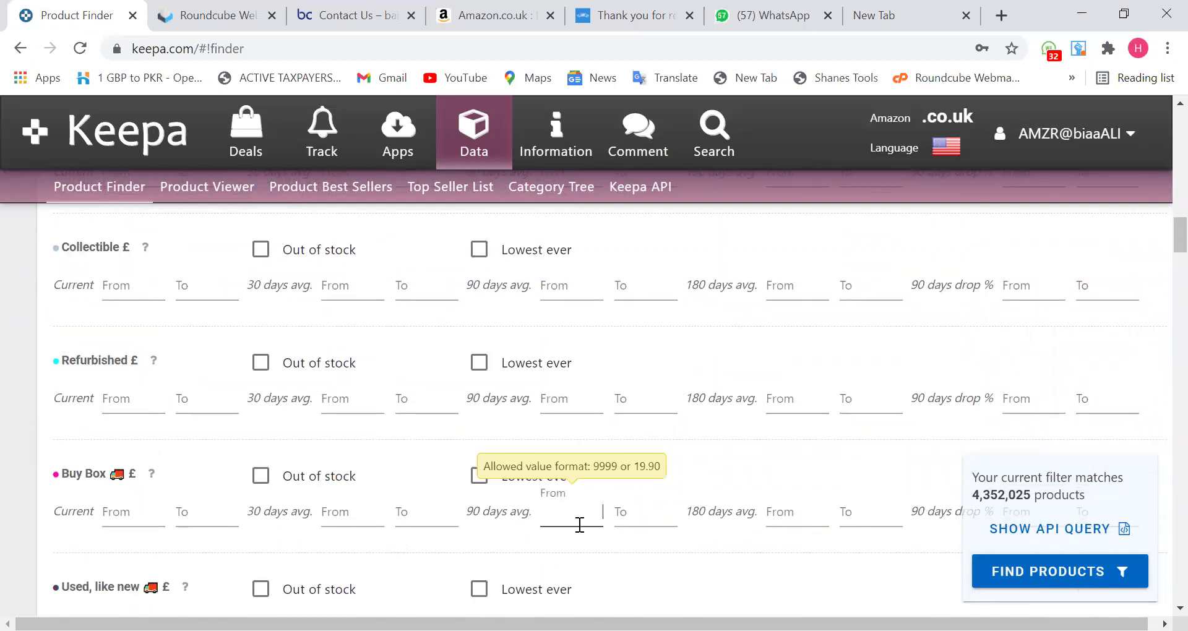
{"action": "type", "text": "15"}
{"action": "left_click", "coordinate": [647, 517]}
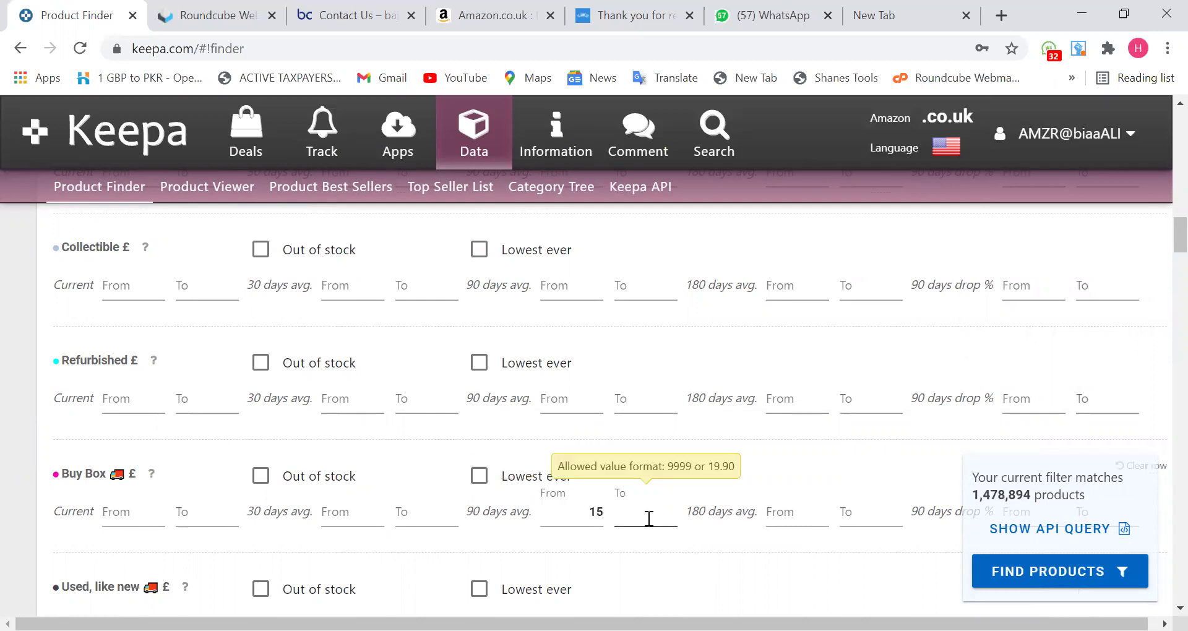
{"action": "type", "text": "50"}
Restrict the product search to the Pet Supplies root category.
{"action": "scroll", "coordinate": [674, 501], "scroll_direction": "down", "scroll_amount": 3}
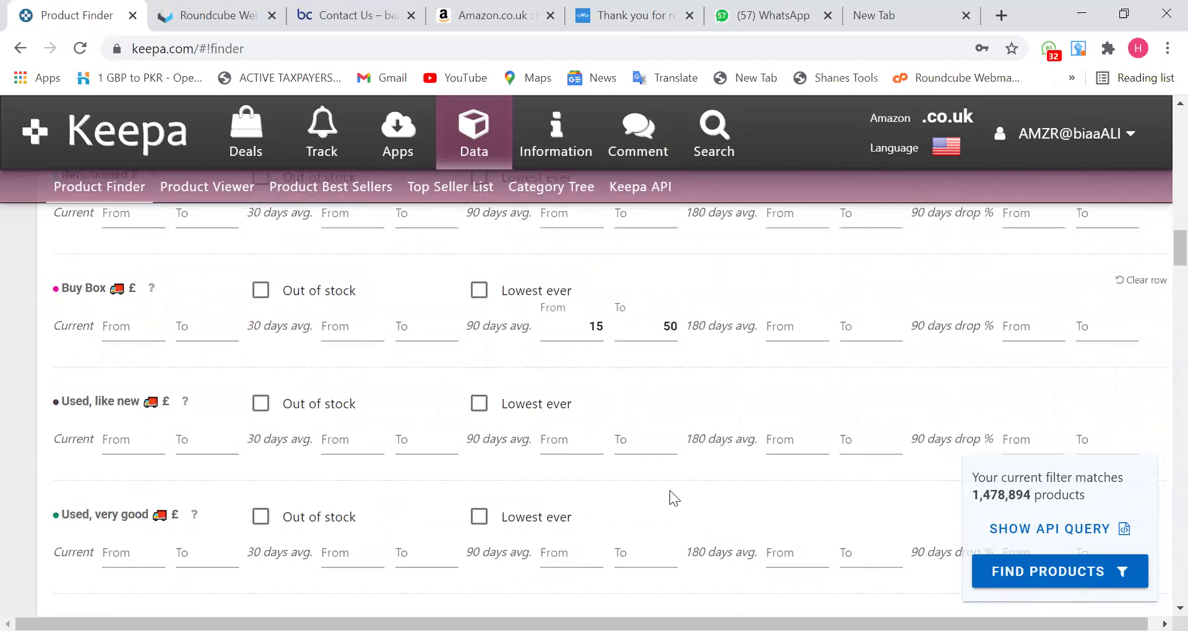
{"action": "scroll", "coordinate": [664, 485], "scroll_direction": "down", "scroll_amount": 2}
{"action": "scroll", "coordinate": [689, 456], "scroll_direction": "down", "scroll_amount": 1}
{"action": "scroll", "coordinate": [698, 449], "scroll_direction": "down", "scroll_amount": 5}
{"action": "scroll", "coordinate": [697, 450], "scroll_direction": "down", "scroll_amount": 3}
{"action": "scroll", "coordinate": [697, 455], "scroll_direction": "down", "scroll_amount": 4}
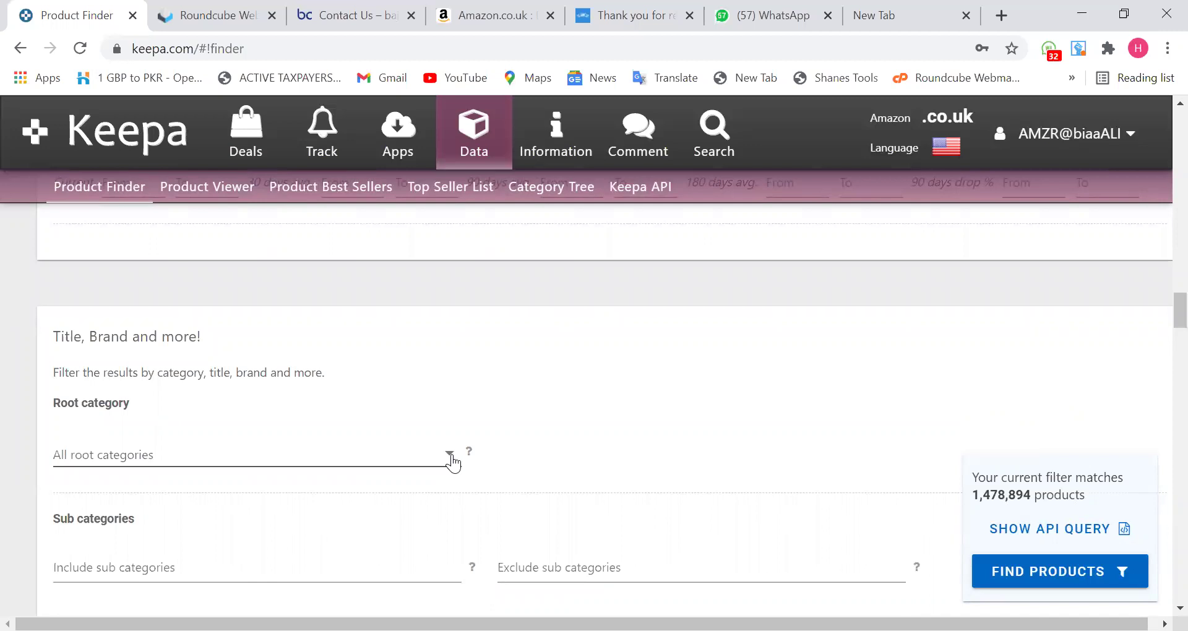
{"action": "left_click", "coordinate": [451, 456]}
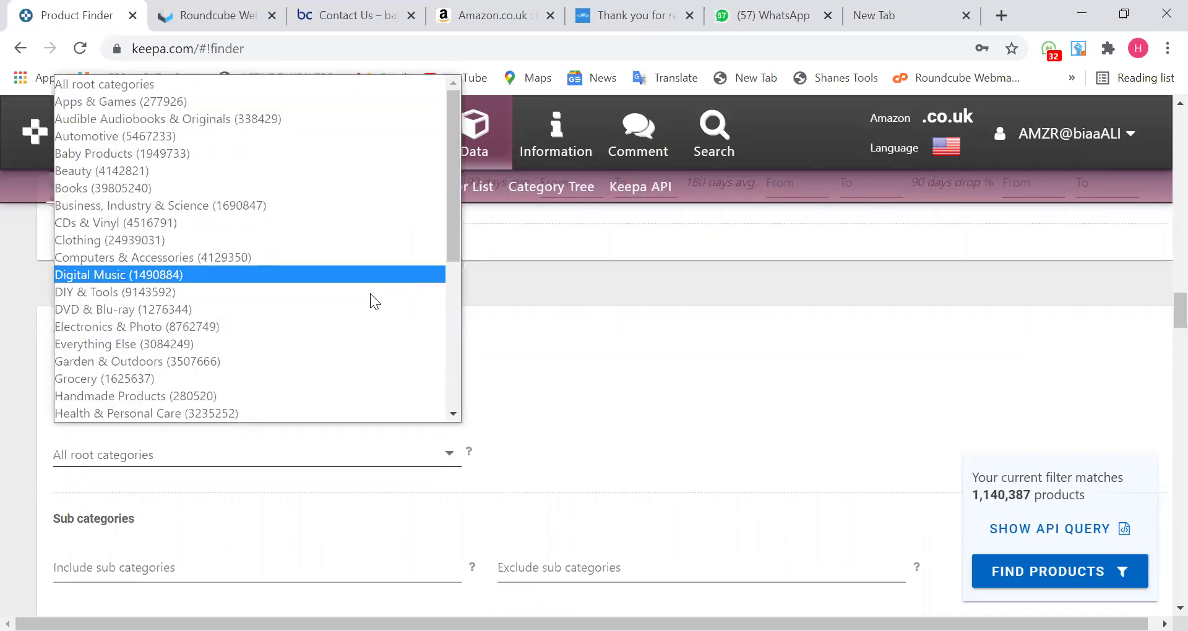
{"action": "scroll", "coordinate": [362, 278], "scroll_direction": "down", "scroll_amount": 3}
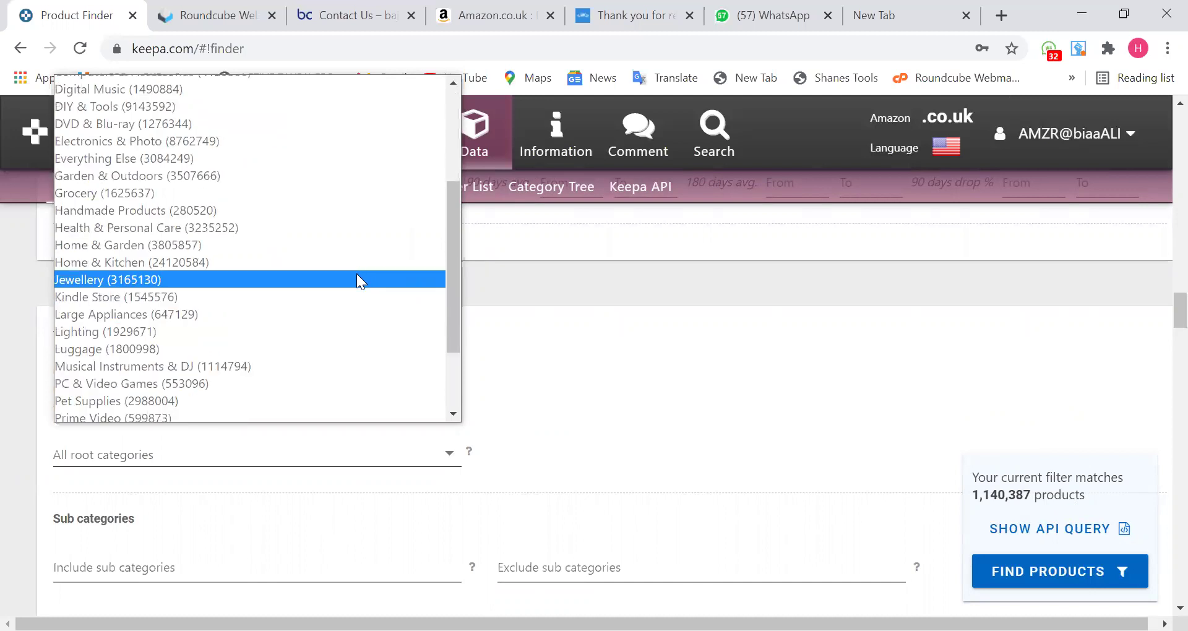
{"action": "scroll", "coordinate": [356, 273], "scroll_direction": "down", "scroll_amount": 2}
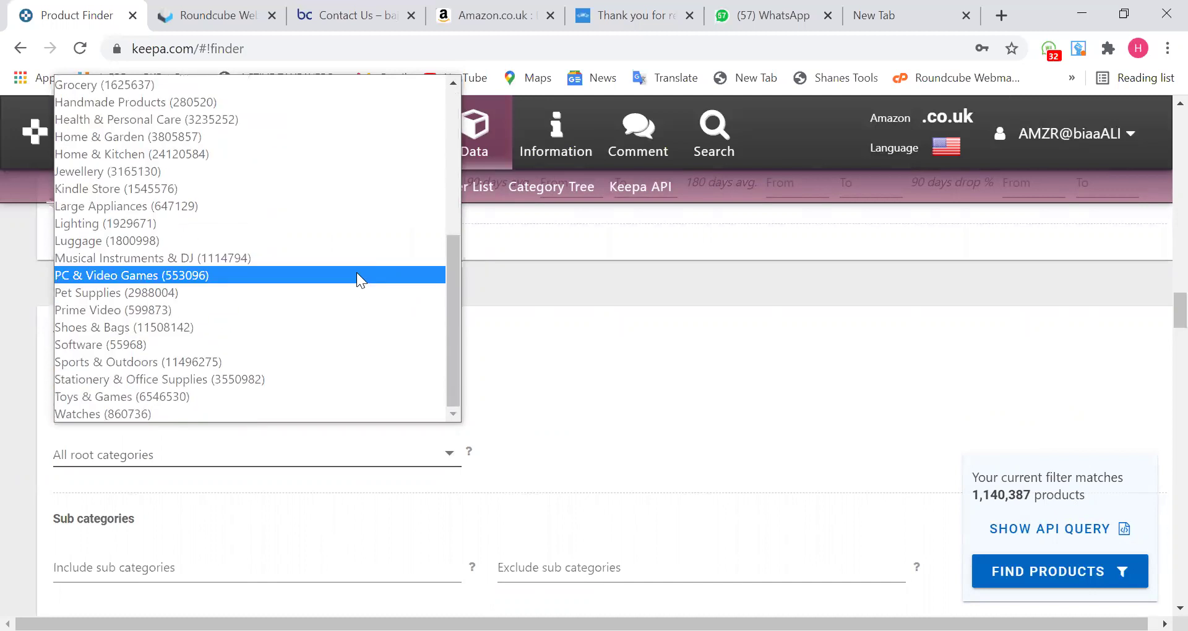
{"action": "left_click", "coordinate": [316, 293]}
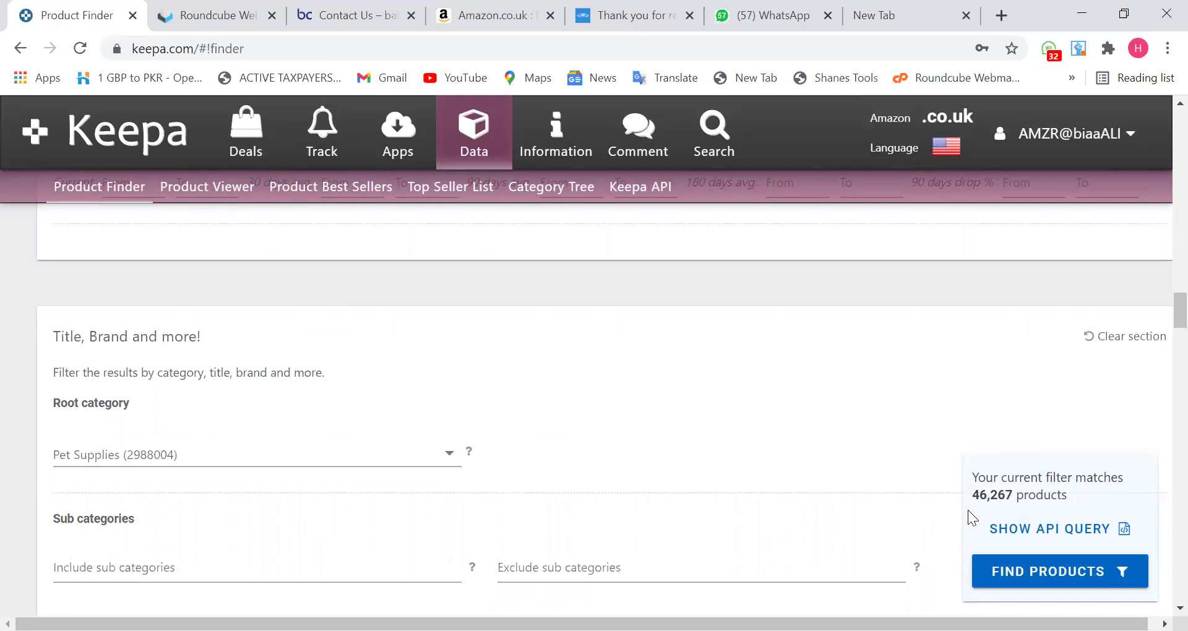
Set the 90-day average new offer count range from 5 to 10.
{"action": "scroll", "coordinate": [736, 448], "scroll_direction": "down", "scroll_amount": 5}
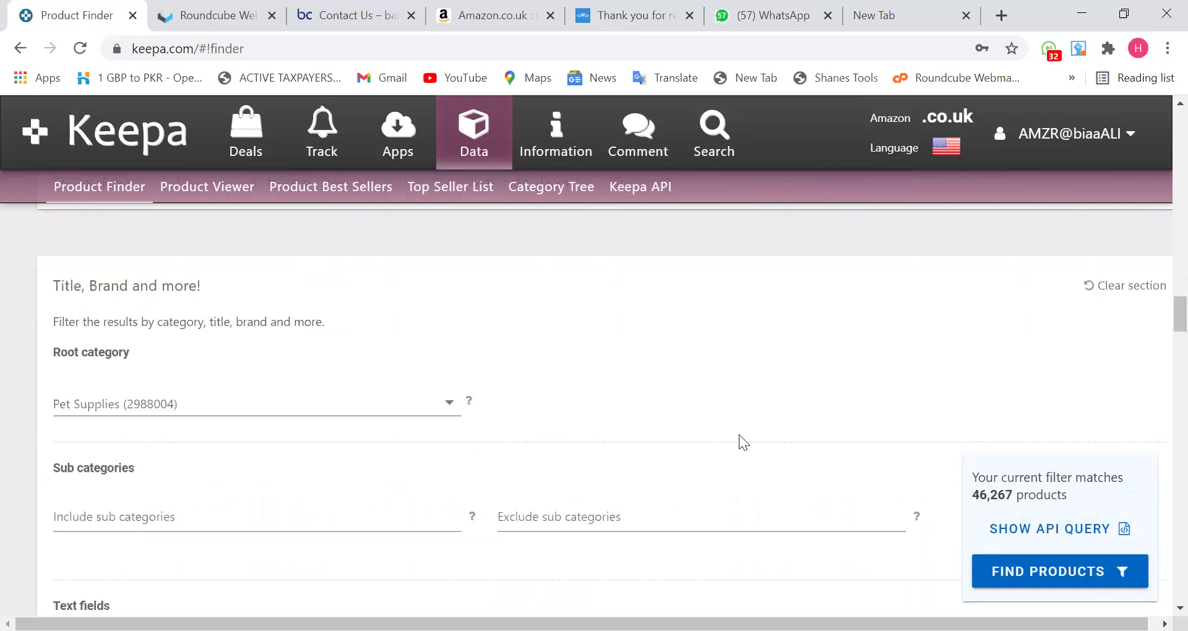
{"action": "scroll", "coordinate": [744, 411], "scroll_direction": "down", "scroll_amount": 6}
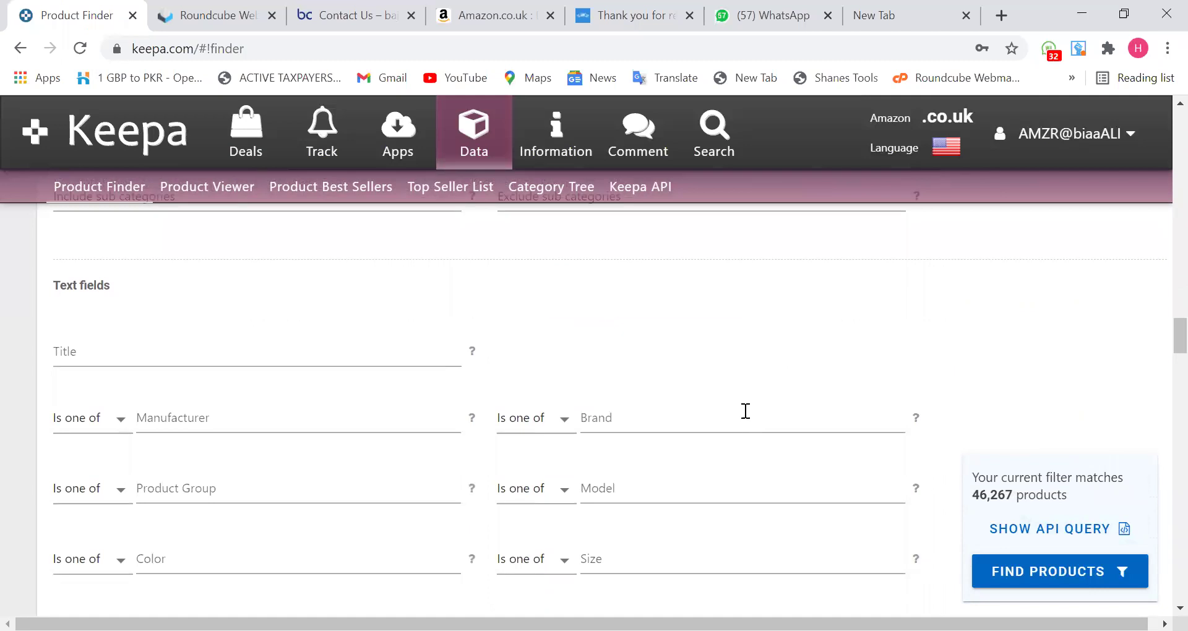
{"action": "scroll", "coordinate": [747, 409], "scroll_direction": "down", "scroll_amount": 6}
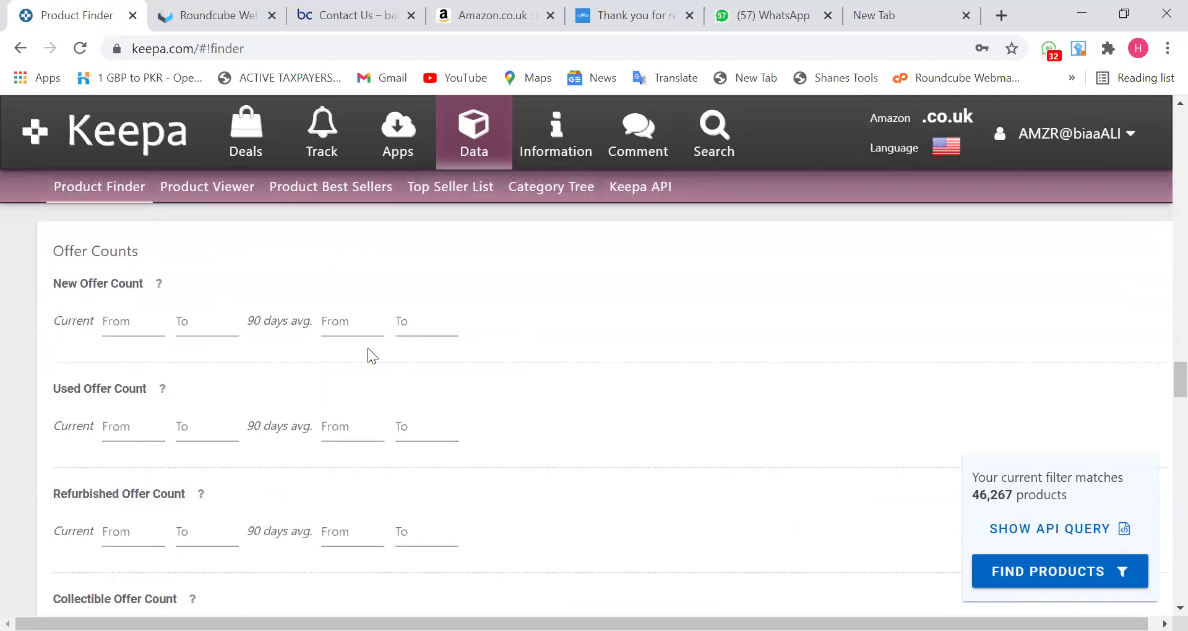
{"action": "left_click", "coordinate": [347, 320]}
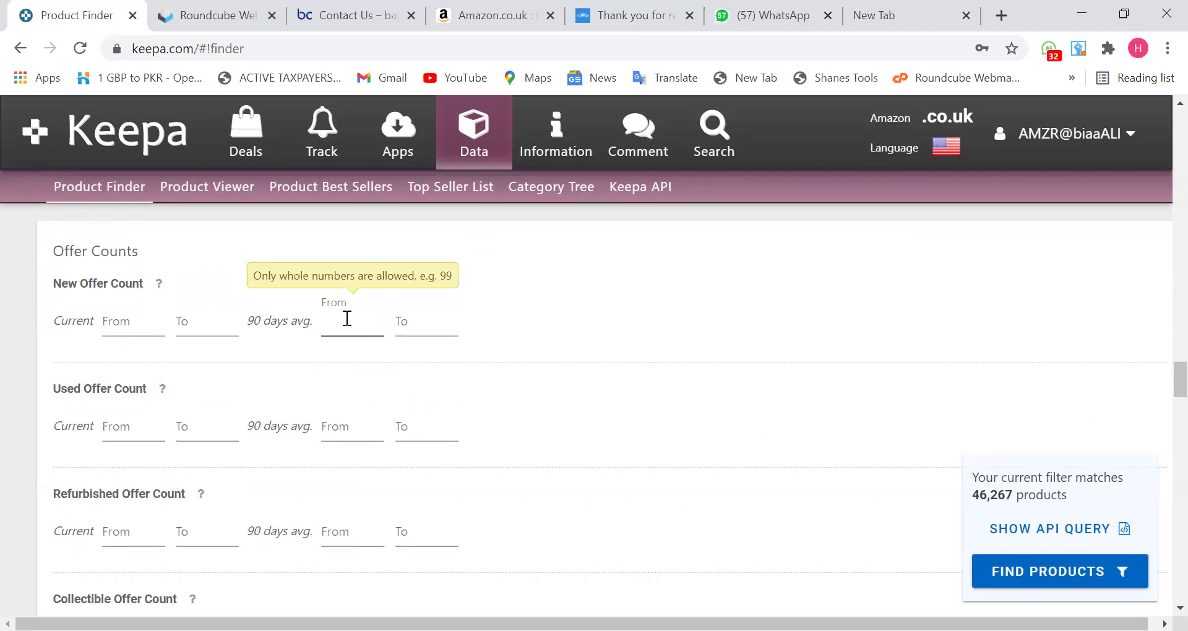
{"action": "type", "text": "5"}
{"action": "left_click", "coordinate": [433, 311]}
{"action": "left_click", "coordinate": [420, 320]}
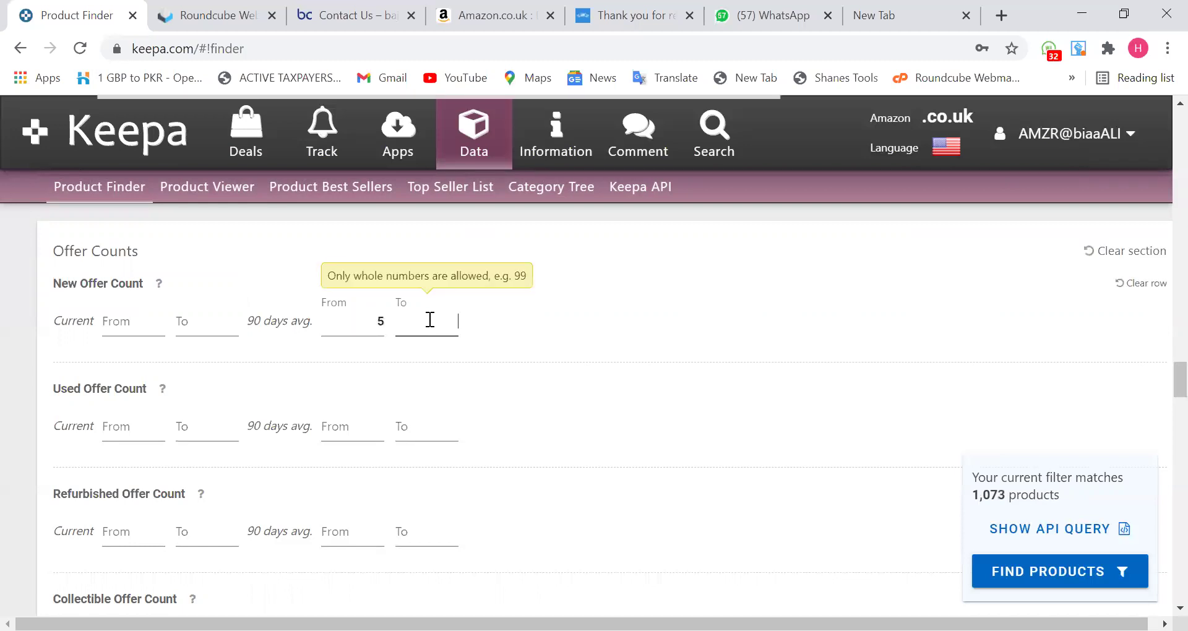
{"action": "type", "text": "10"}
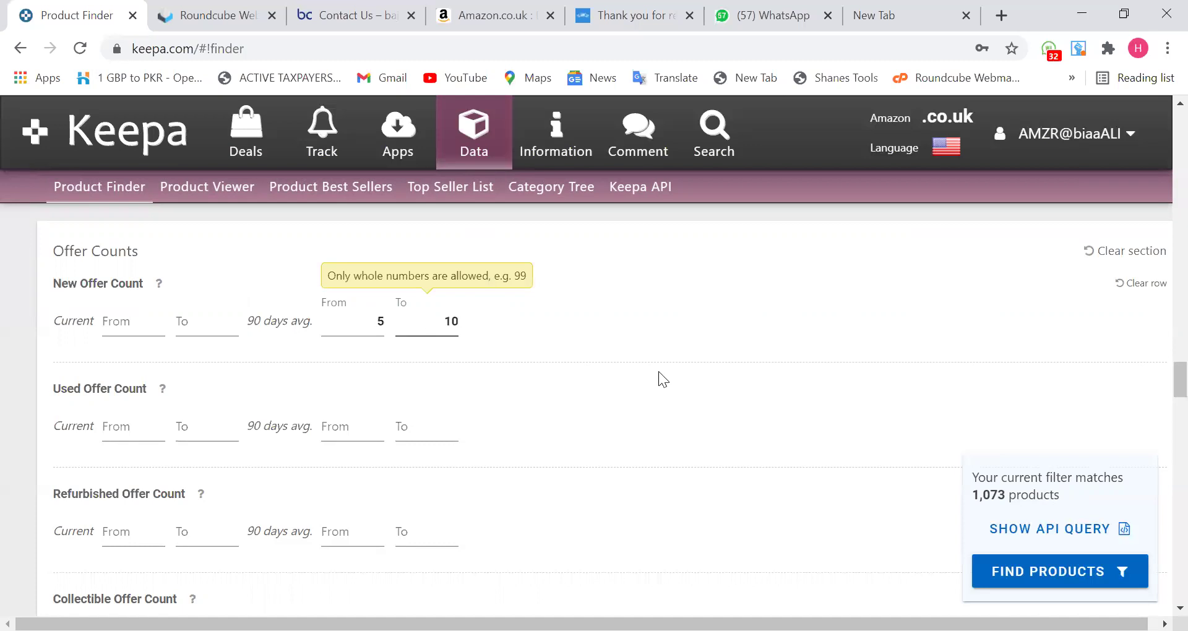
{"action": "left_click", "coordinate": [665, 373]}
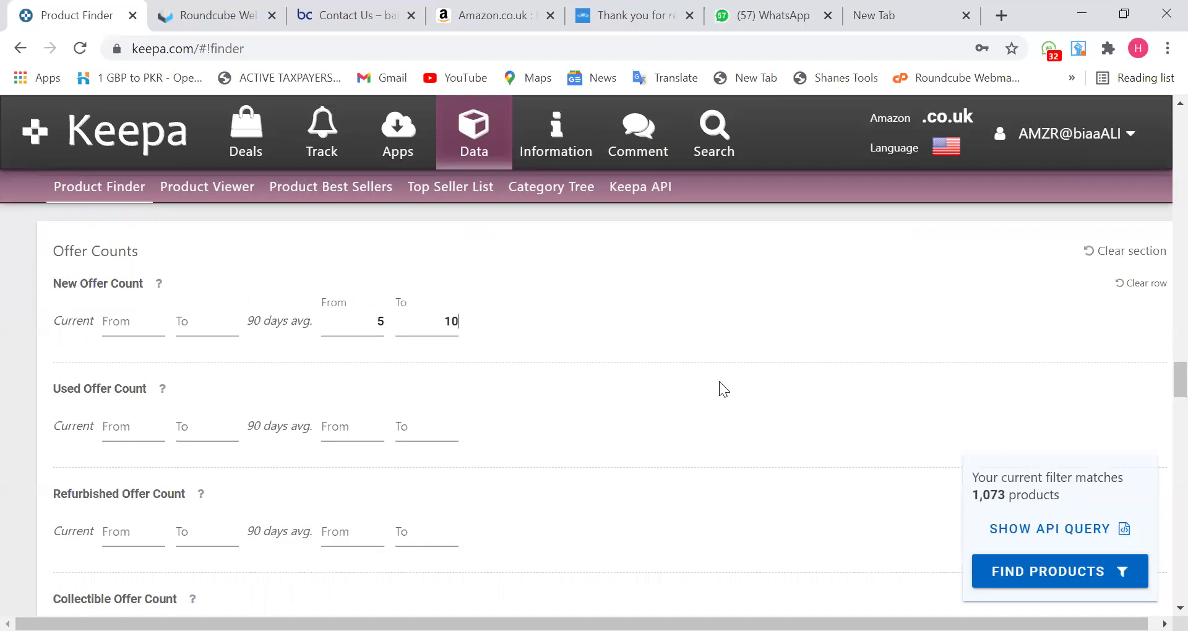
Restrict the Buy Box seller to 3rd Party and the product type to physical products without variations.
{"action": "scroll", "coordinate": [718, 381], "scroll_direction": "down", "scroll_amount": 6}
{"action": "scroll", "coordinate": [696, 352], "scroll_direction": "down", "scroll_amount": 5}
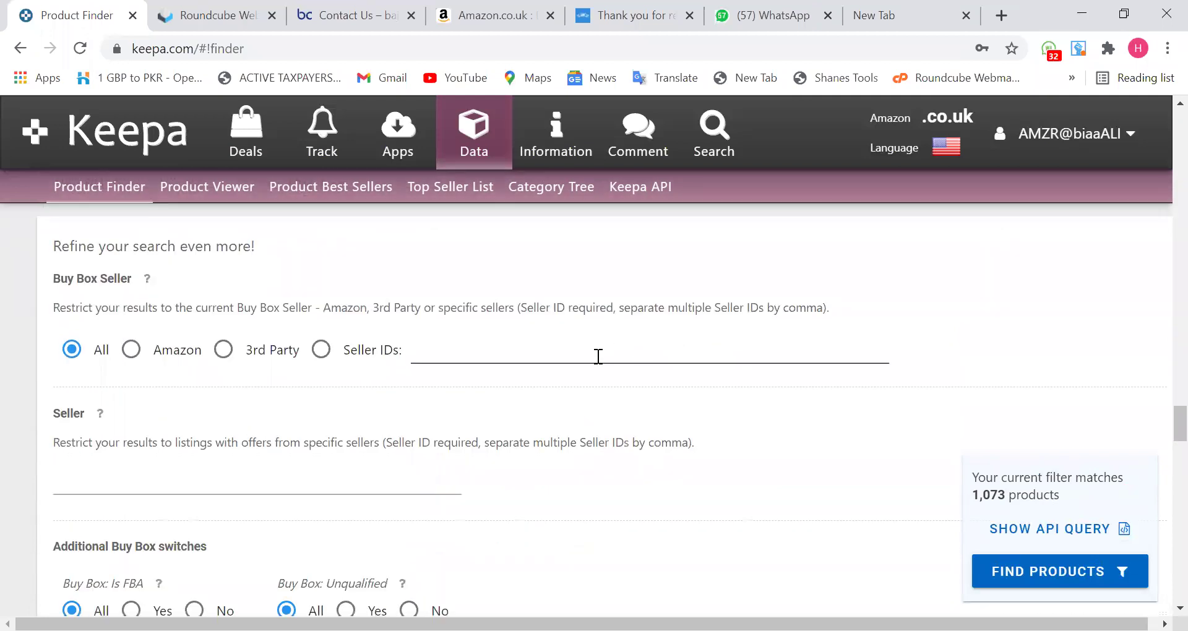
{"action": "left_click", "coordinate": [226, 351]}
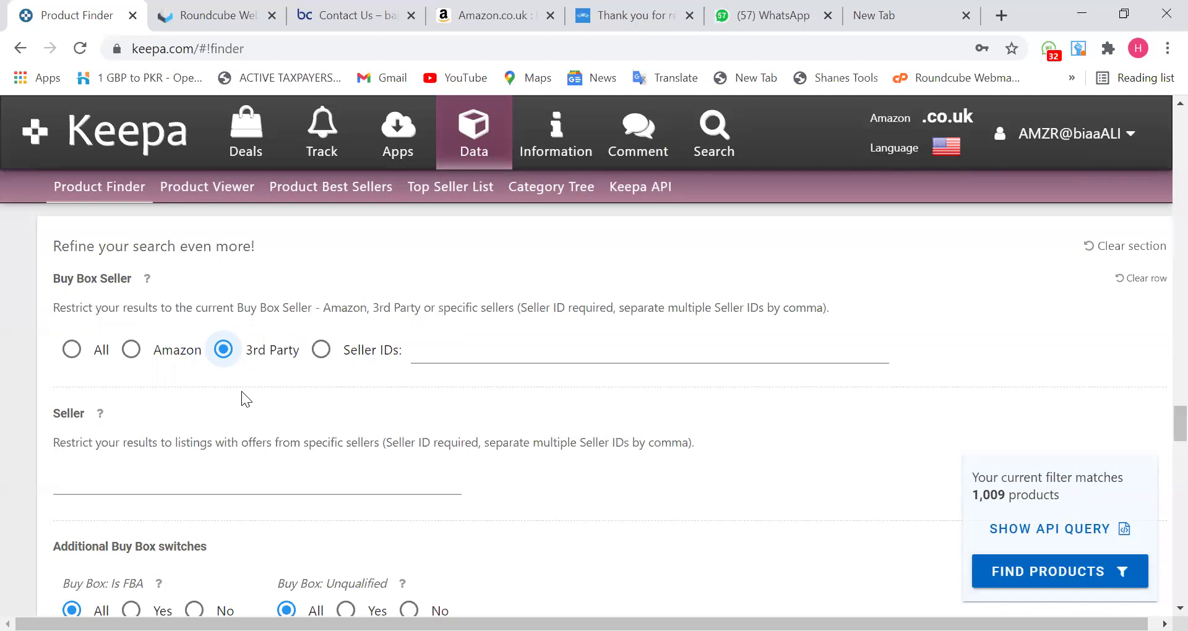
{"action": "scroll", "coordinate": [241, 392], "scroll_direction": "down", "scroll_amount": 5}
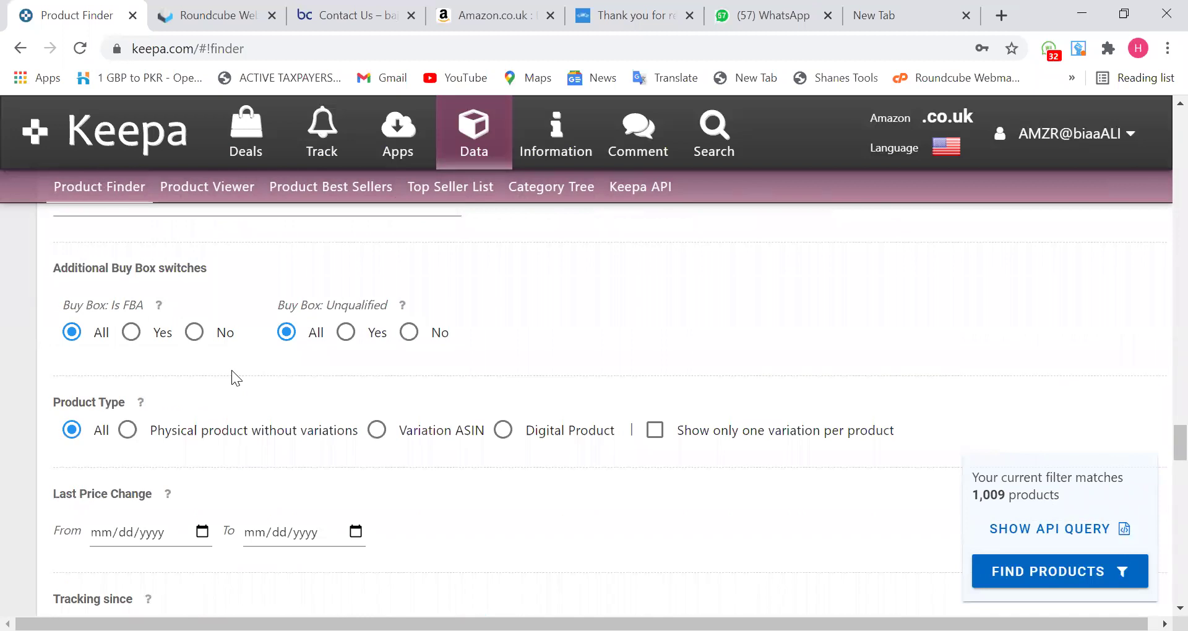
{"action": "scroll", "coordinate": [231, 370], "scroll_direction": "down", "scroll_amount": 2}
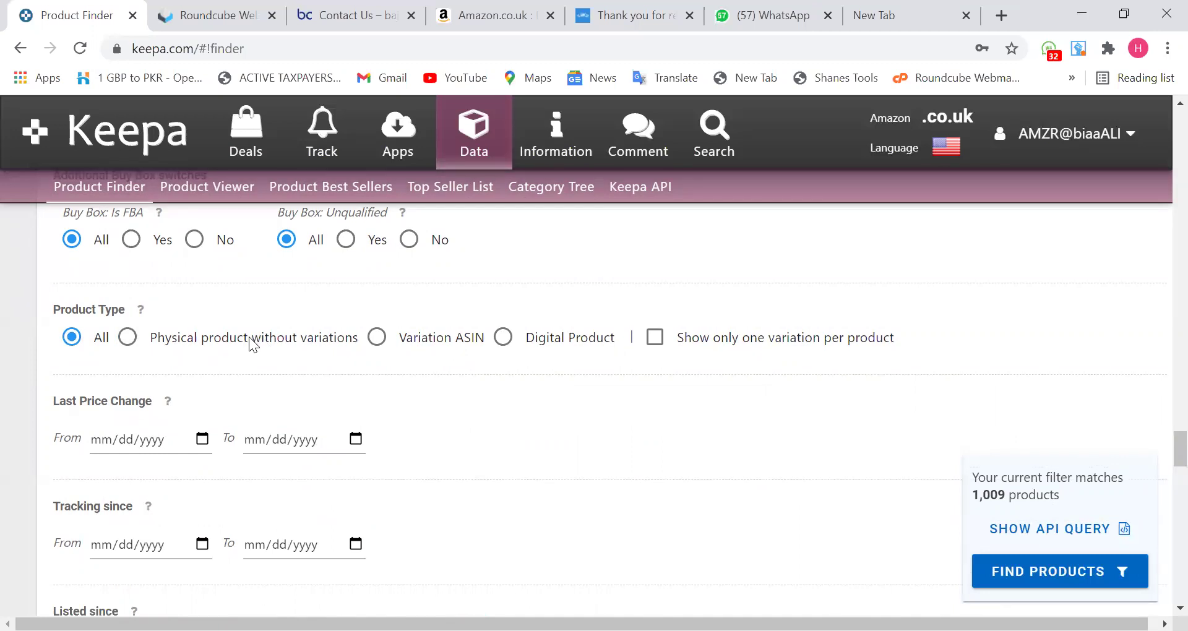
{"action": "left_click", "coordinate": [128, 337]}
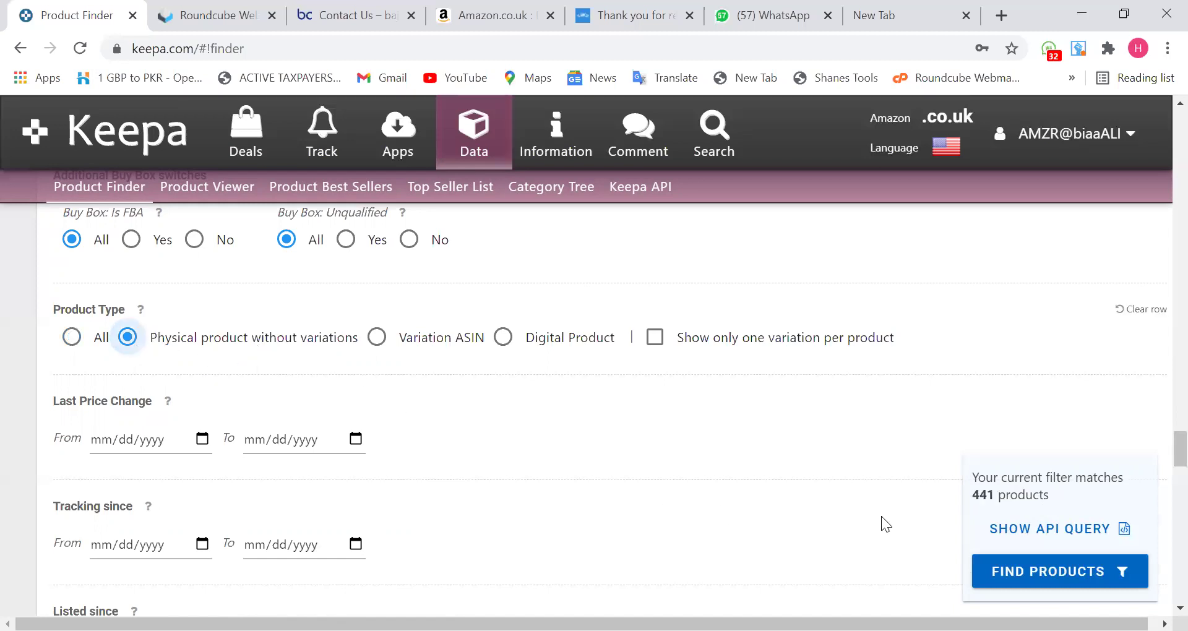
Set the 90-day Amazon out of stock percentage range from 70 to 100.
{"action": "scroll", "coordinate": [902, 519], "scroll_direction": "down", "scroll_amount": 3}
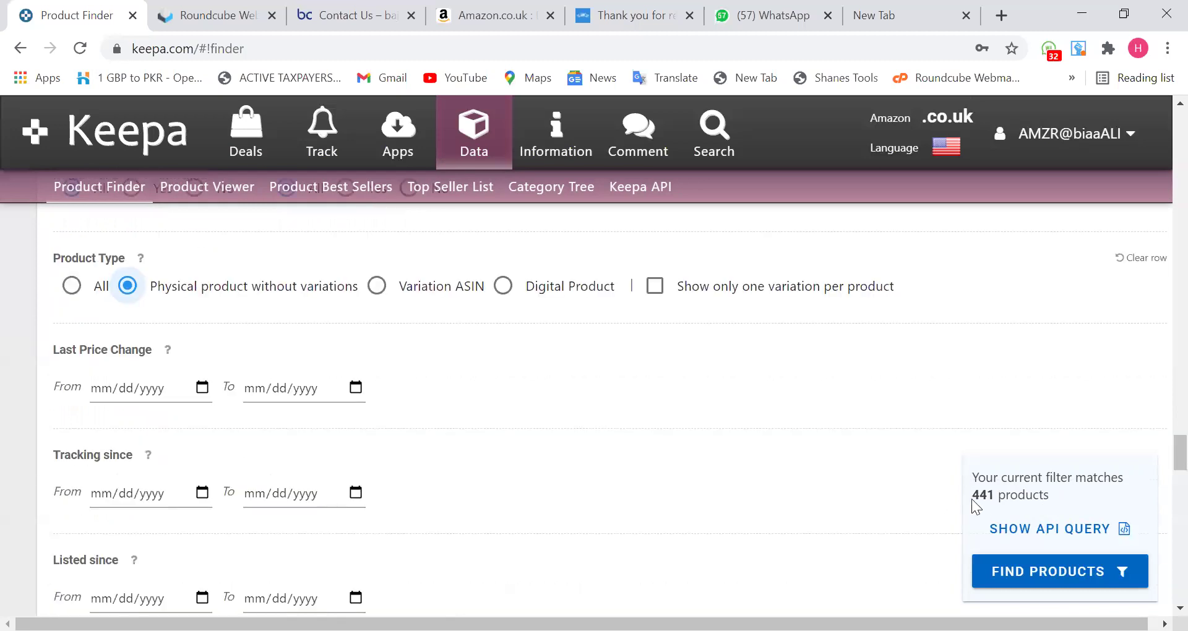
{"action": "scroll", "coordinate": [794, 433], "scroll_direction": "down", "scroll_amount": 7}
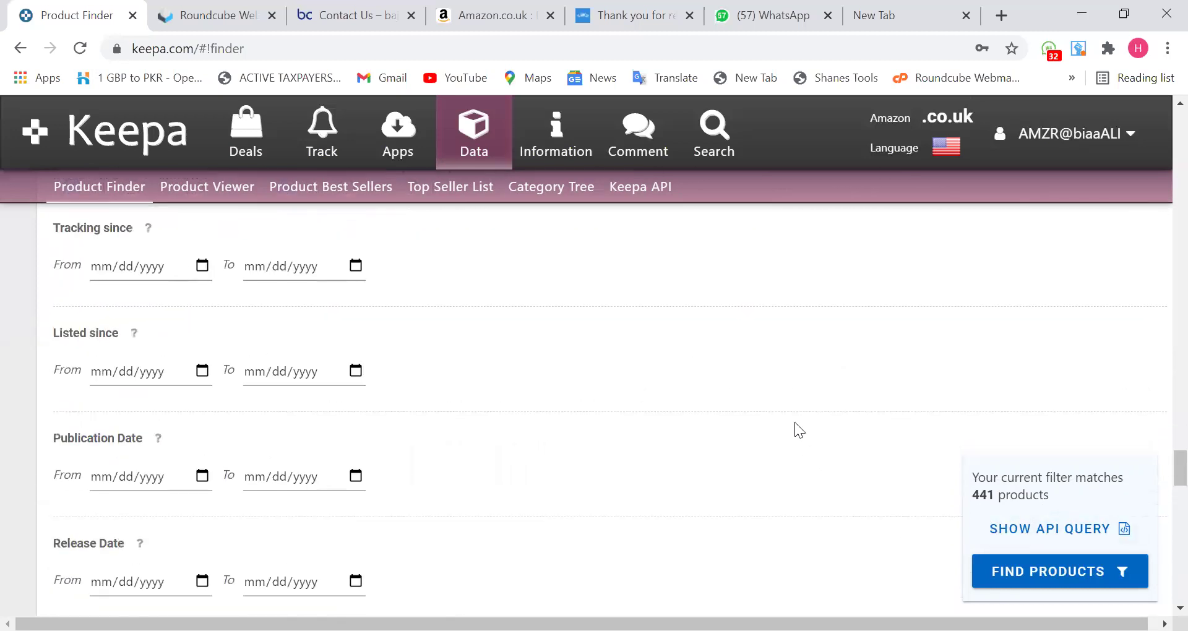
{"action": "scroll", "coordinate": [778, 422], "scroll_direction": "down", "scroll_amount": 4}
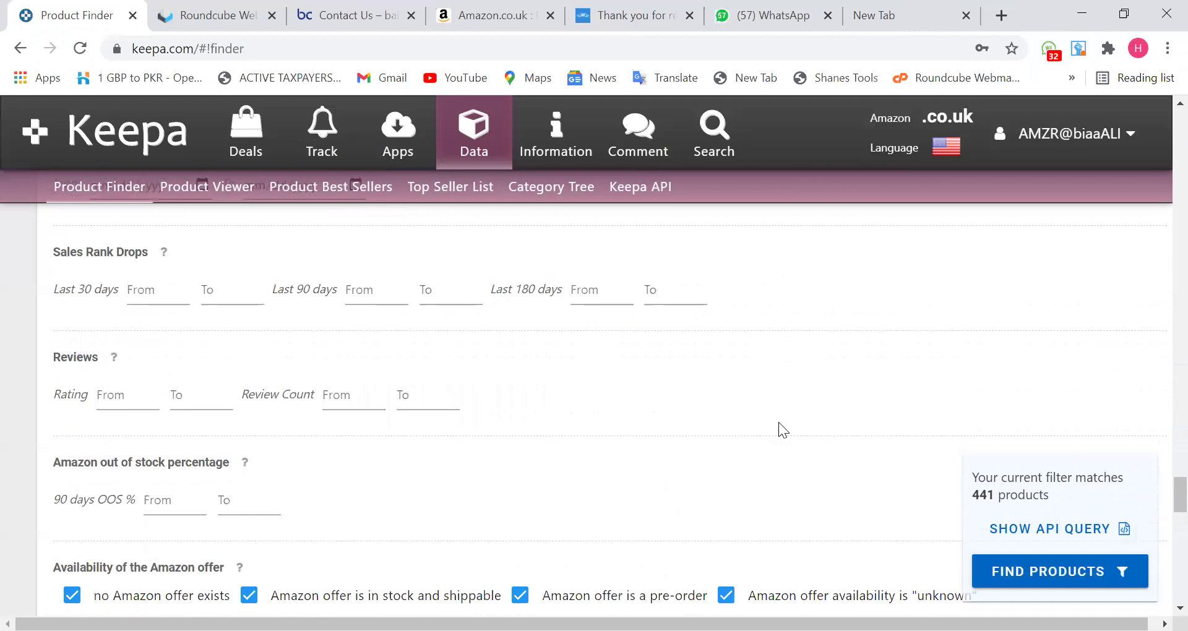
{"action": "scroll", "coordinate": [243, 357], "scroll_direction": "up", "scroll_amount": 1}
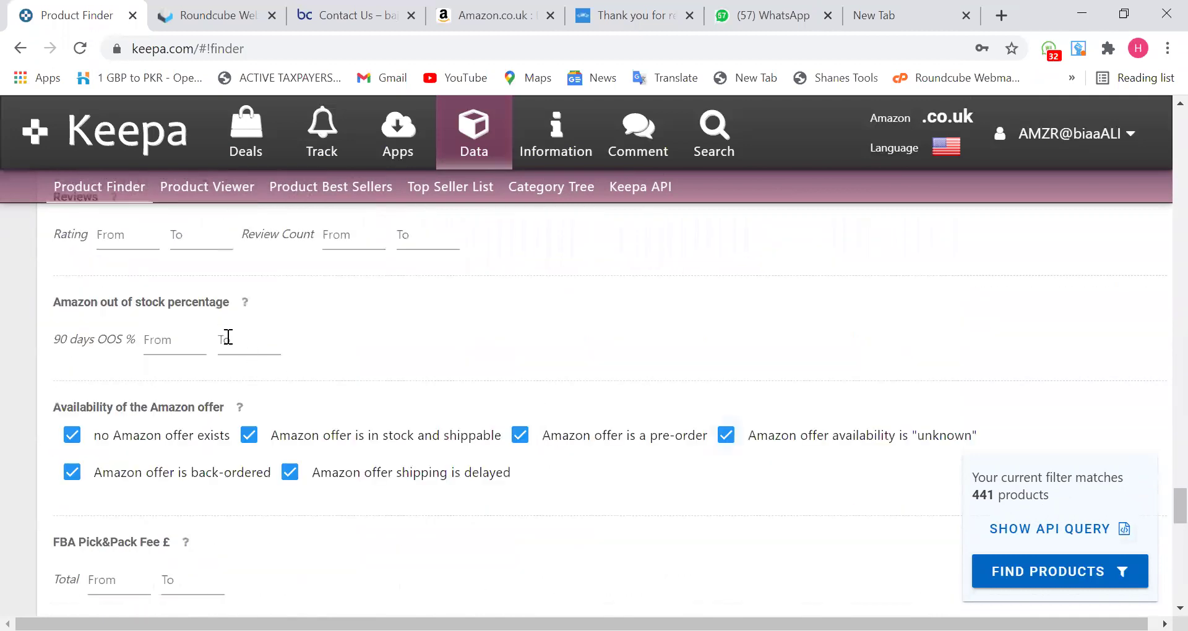
{"action": "left_click", "coordinate": [175, 340]}
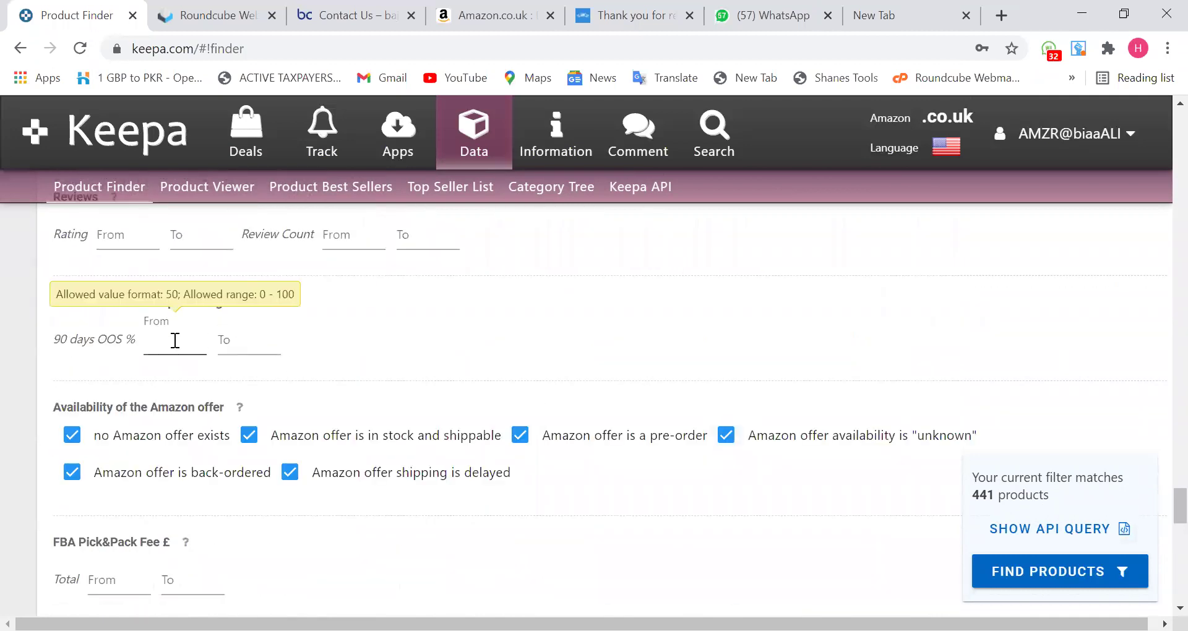
{"action": "type", "text": "70"}
{"action": "left_click", "coordinate": [253, 341]}
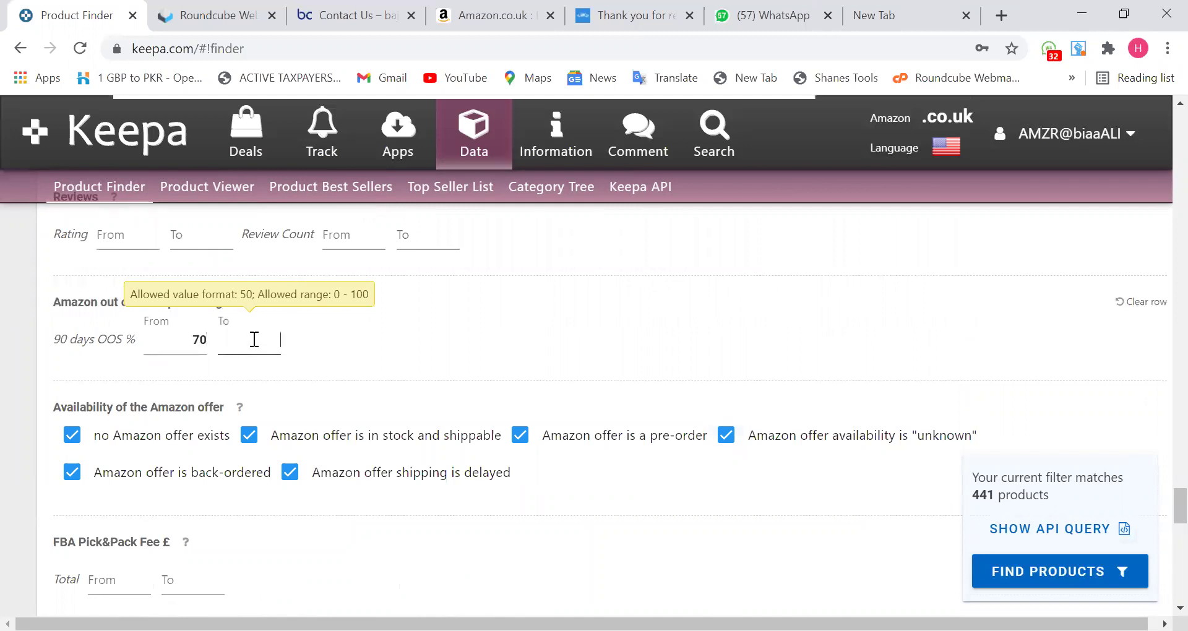
{"action": "type", "text": "100"}
{"action": "left_click", "coordinate": [405, 342]}
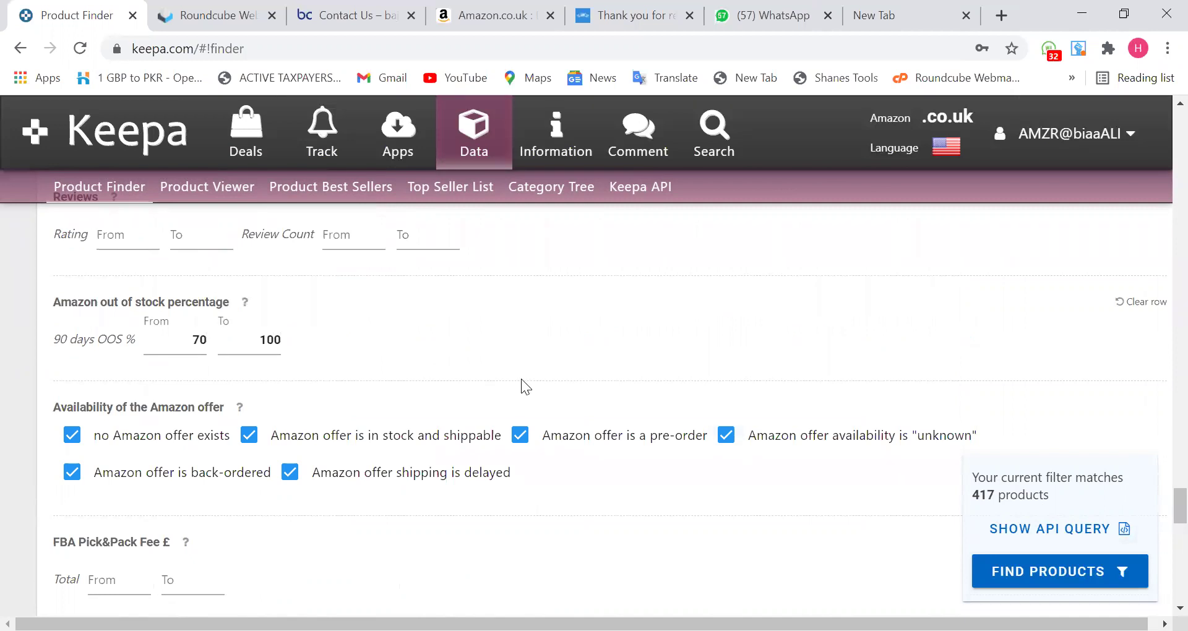
Limit the Amazon offer availability to "no Amazon offer exists" by deselecting the other five availability options.
{"action": "scroll", "coordinate": [514, 361], "scroll_direction": "down", "scroll_amount": 1}
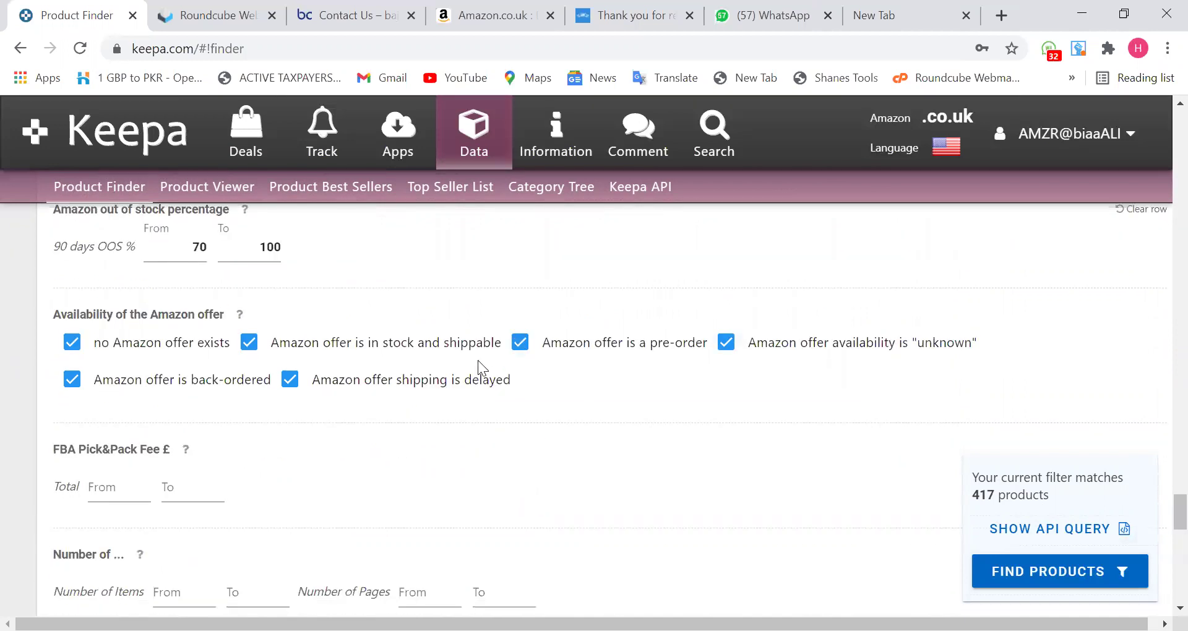
{"action": "left_click", "coordinate": [249, 344]}
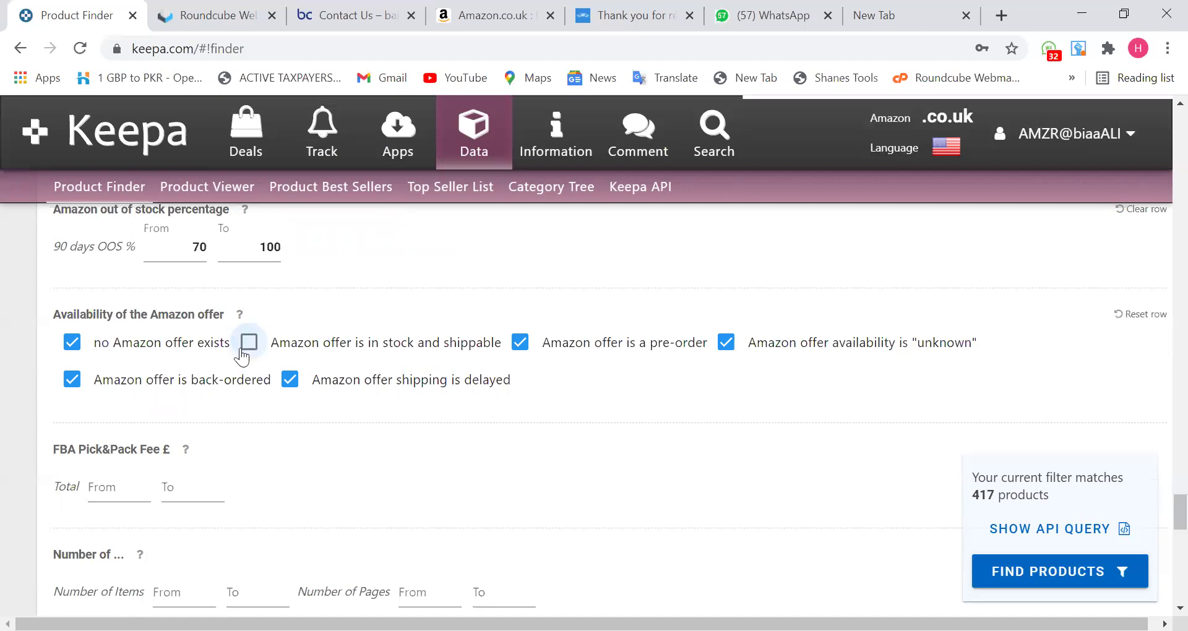
{"action": "left_click", "coordinate": [520, 344]}
{"action": "left_click", "coordinate": [727, 346]}
{"action": "left_click", "coordinate": [73, 382]}
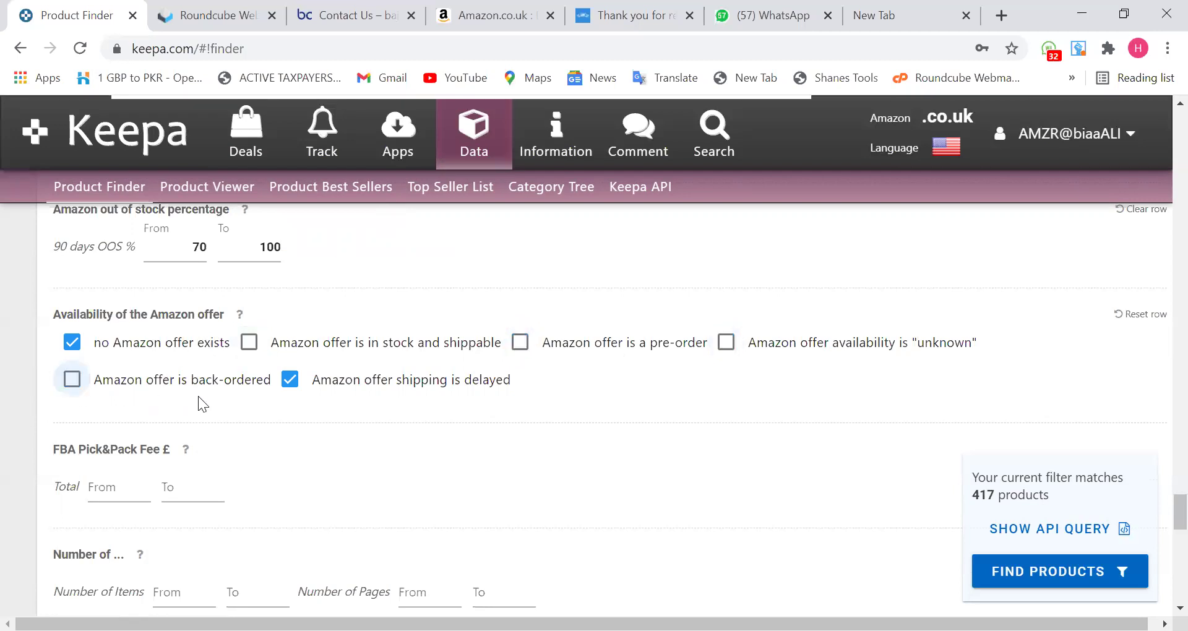
{"action": "left_click", "coordinate": [289, 379]}
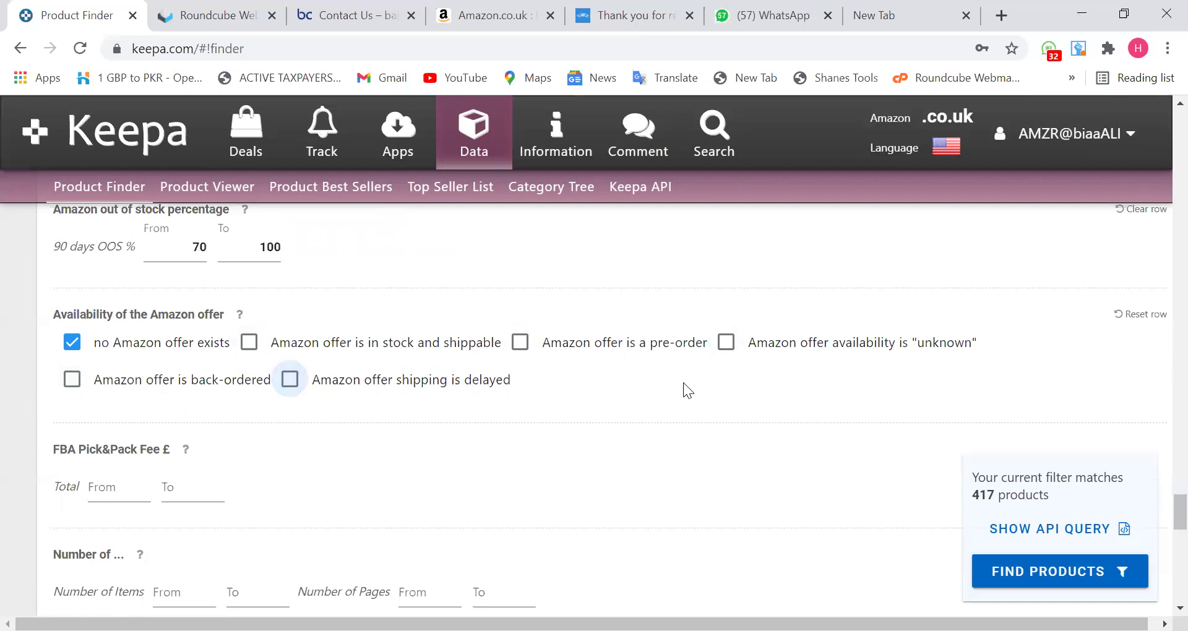
Set the maximum item weight to 3000 g, leaving the minimum weight empty.
{"action": "scroll", "coordinate": [682, 382], "scroll_direction": "down", "scroll_amount": 1}
{"action": "scroll", "coordinate": [371, 390], "scroll_direction": "down", "scroll_amount": 2}
{"action": "scroll", "coordinate": [393, 378], "scroll_direction": "down", "scroll_amount": 2}
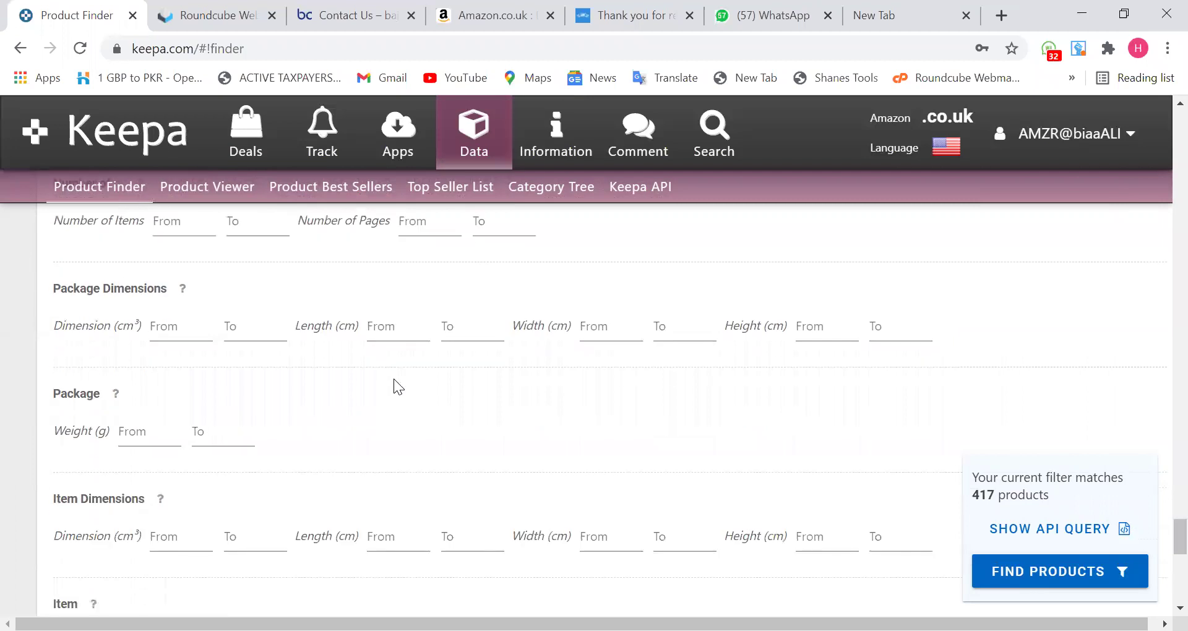
{"action": "scroll", "coordinate": [311, 375], "scroll_direction": "down", "scroll_amount": 1}
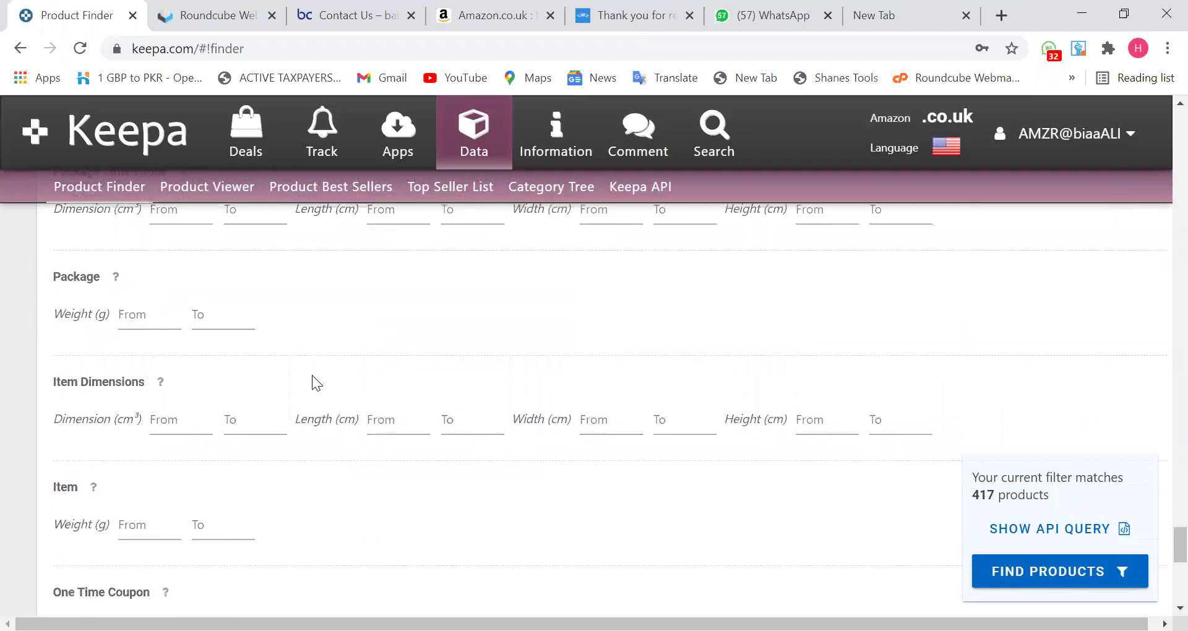
{"action": "left_click", "coordinate": [225, 464]}
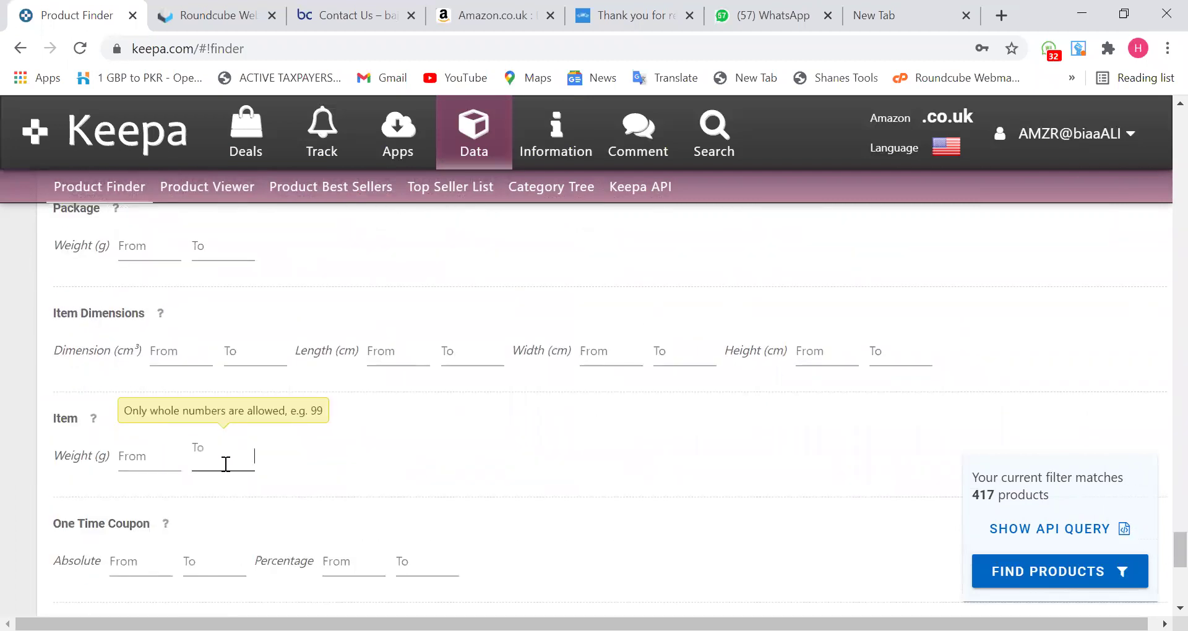
{"action": "type", "text": "3000"}
{"action": "scroll", "coordinate": [352, 414], "scroll_direction": "down", "scroll_amount": 1}
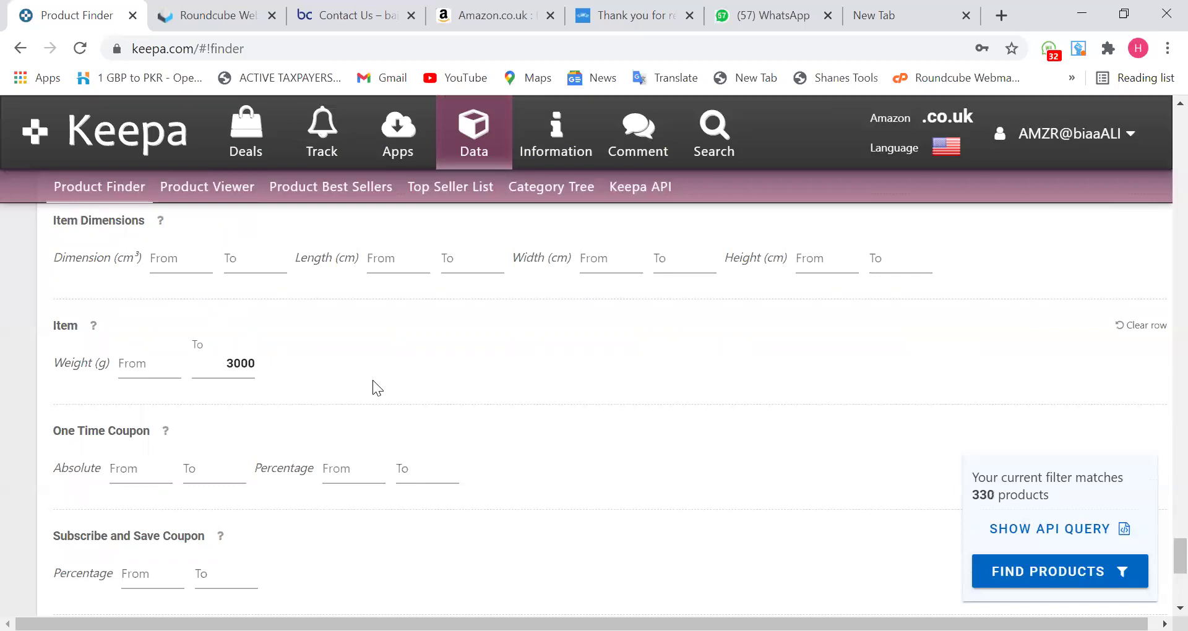
{"action": "scroll", "coordinate": [373, 380], "scroll_direction": "down", "scroll_amount": 1}
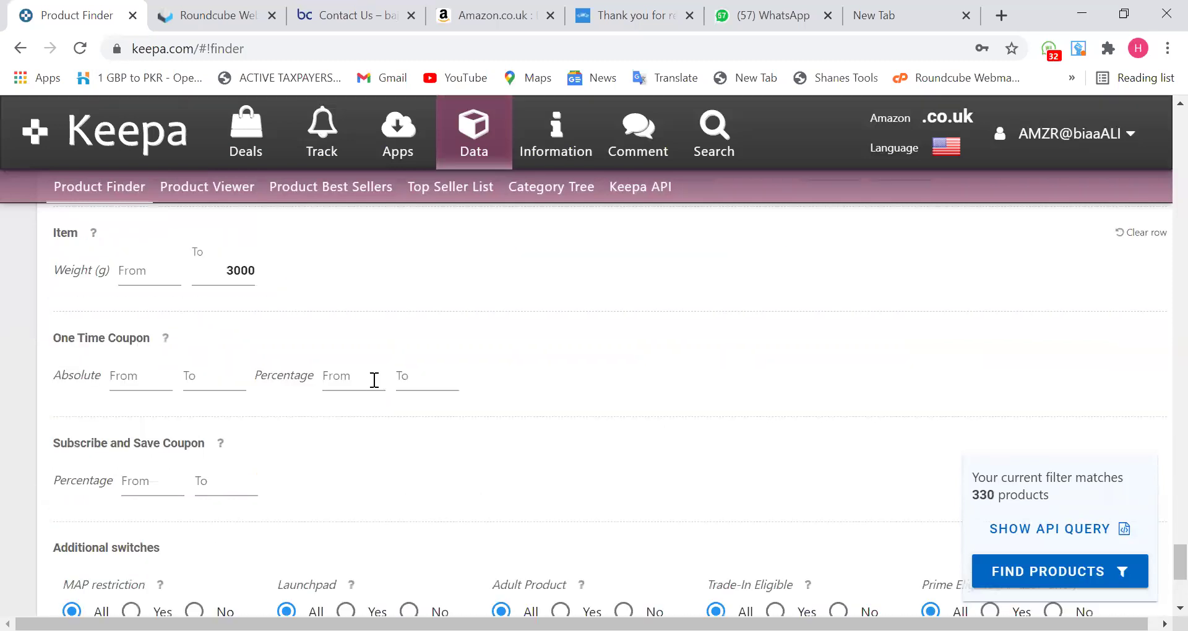
{"action": "scroll", "coordinate": [396, 367], "scroll_direction": "down", "scroll_amount": 1}
{"action": "scroll", "coordinate": [418, 355], "scroll_direction": "down", "scroll_amount": 1}
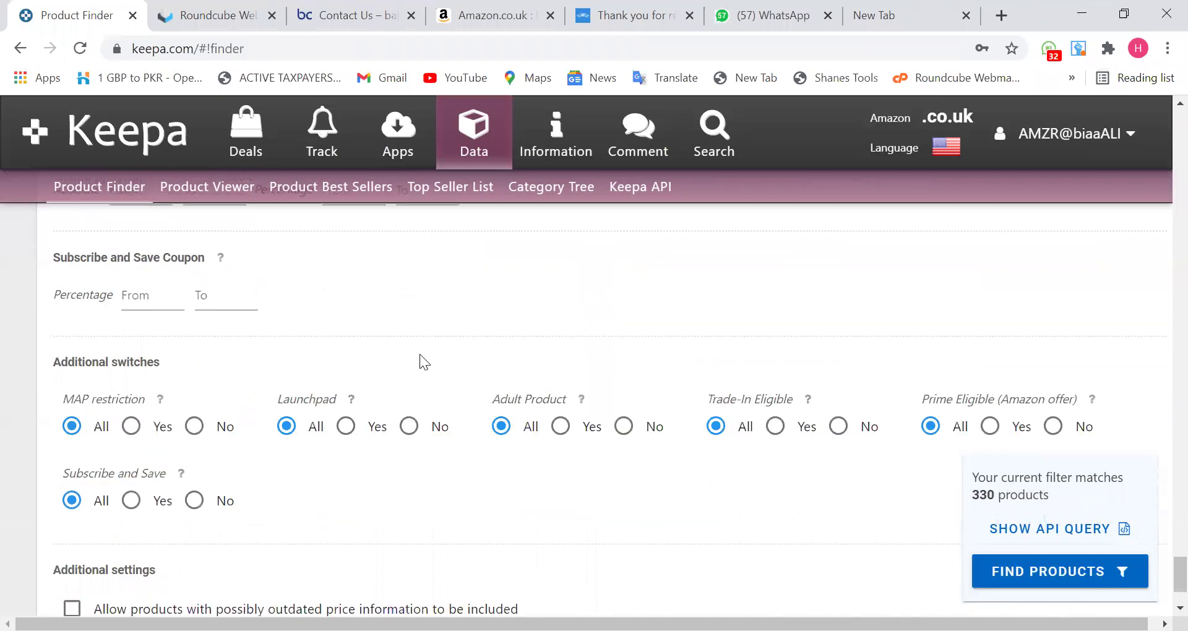
Set the review rating range from 4 to 5, leaving the review count range empty.
{"action": "scroll", "coordinate": [419, 353], "scroll_direction": "down", "scroll_amount": 1}
{"action": "scroll", "coordinate": [420, 346], "scroll_direction": "up", "scroll_amount": 2}
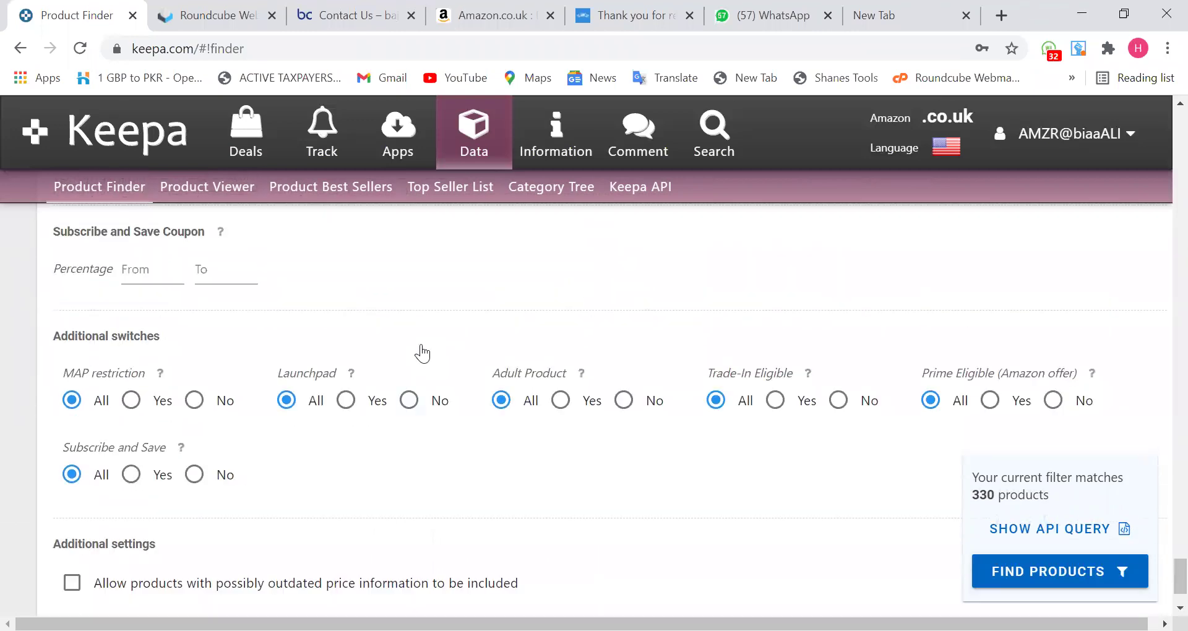
{"action": "scroll", "coordinate": [421, 347], "scroll_direction": "up", "scroll_amount": 2}
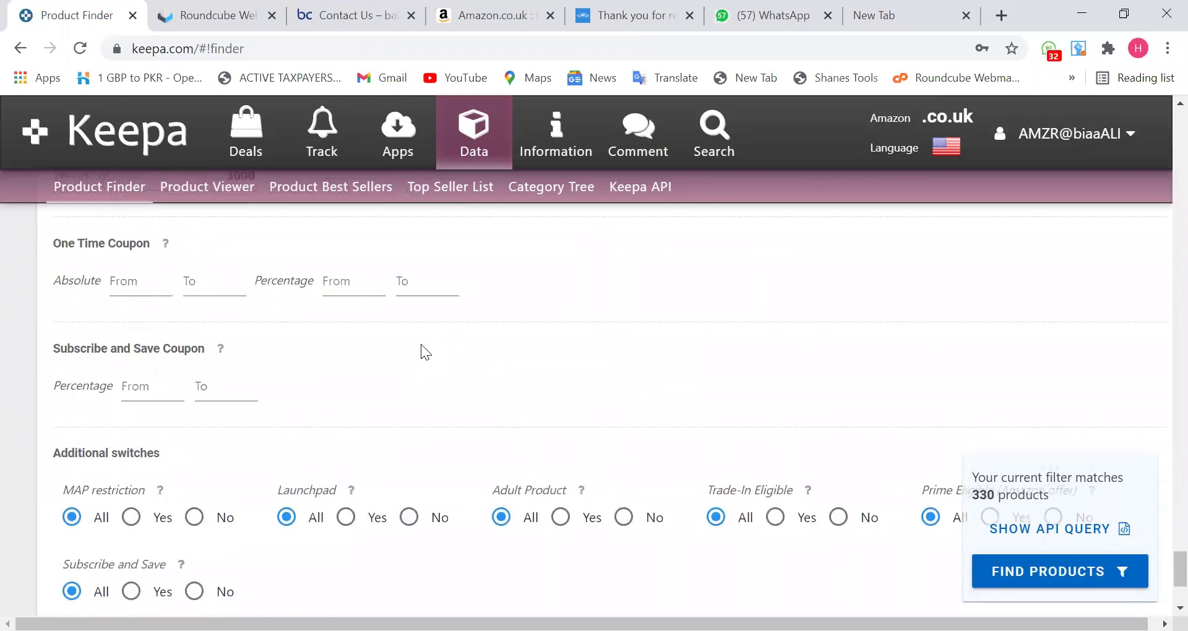
{"action": "scroll", "coordinate": [421, 345], "scroll_direction": "up", "scroll_amount": 3}
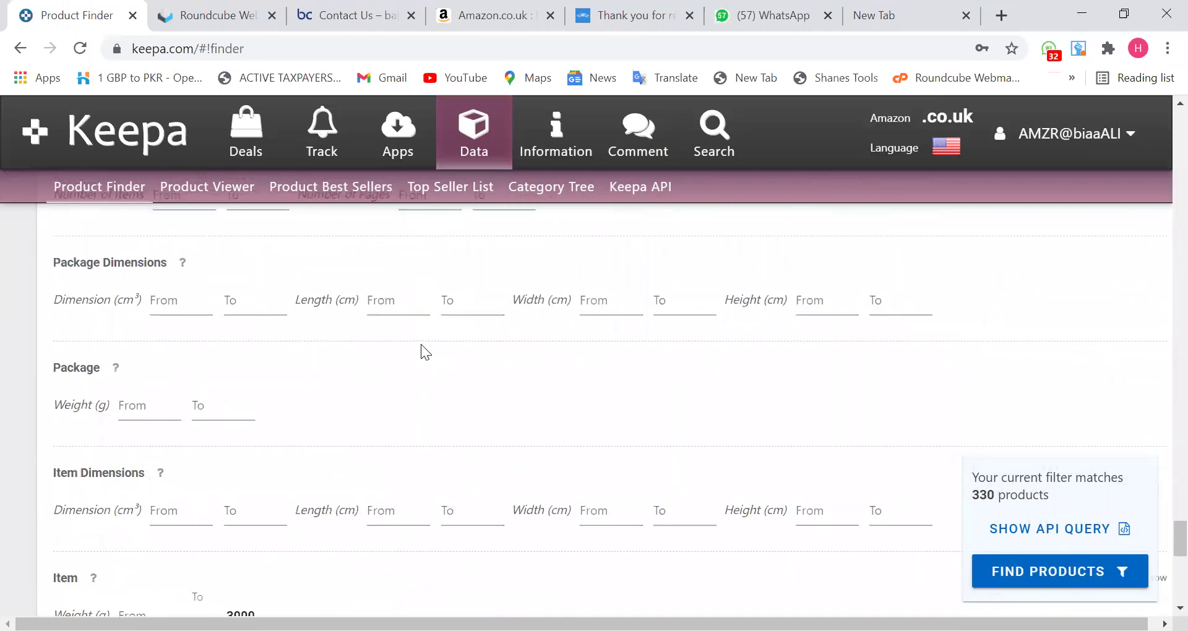
{"action": "scroll", "coordinate": [420, 345], "scroll_direction": "up", "scroll_amount": 2}
{"action": "scroll", "coordinate": [421, 351], "scroll_direction": "up", "scroll_amount": 1}
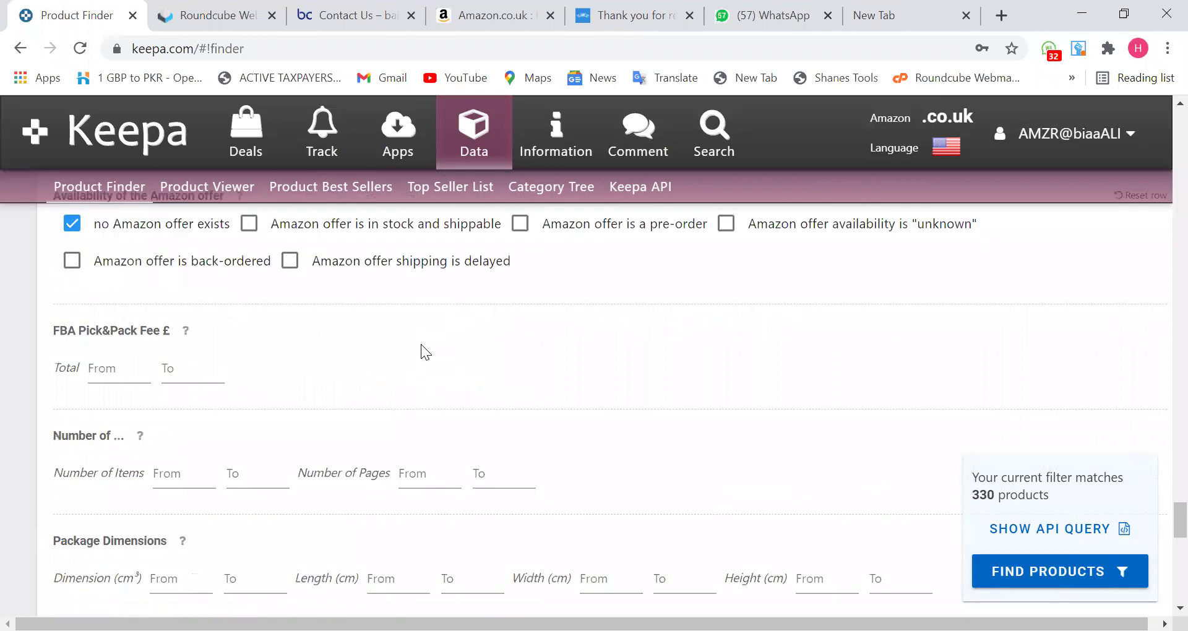
{"action": "scroll", "coordinate": [421, 352], "scroll_direction": "up", "scroll_amount": 3}
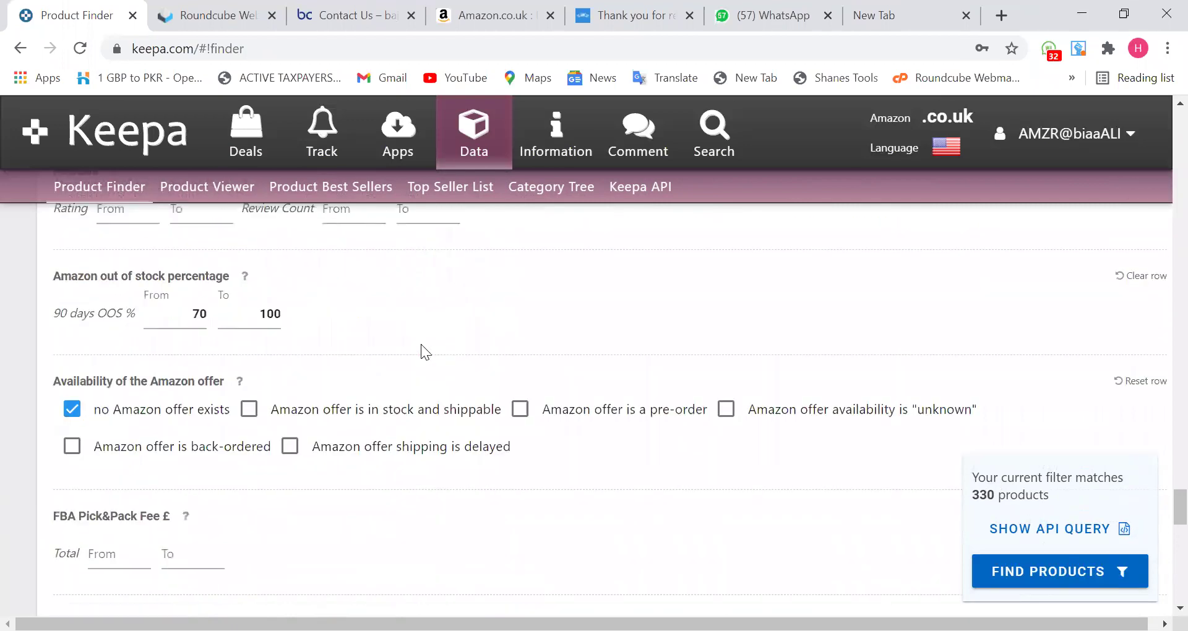
{"action": "scroll", "coordinate": [420, 344], "scroll_direction": "up", "scroll_amount": 1}
{"action": "scroll", "coordinate": [225, 480], "scroll_direction": "up", "scroll_amount": 1}
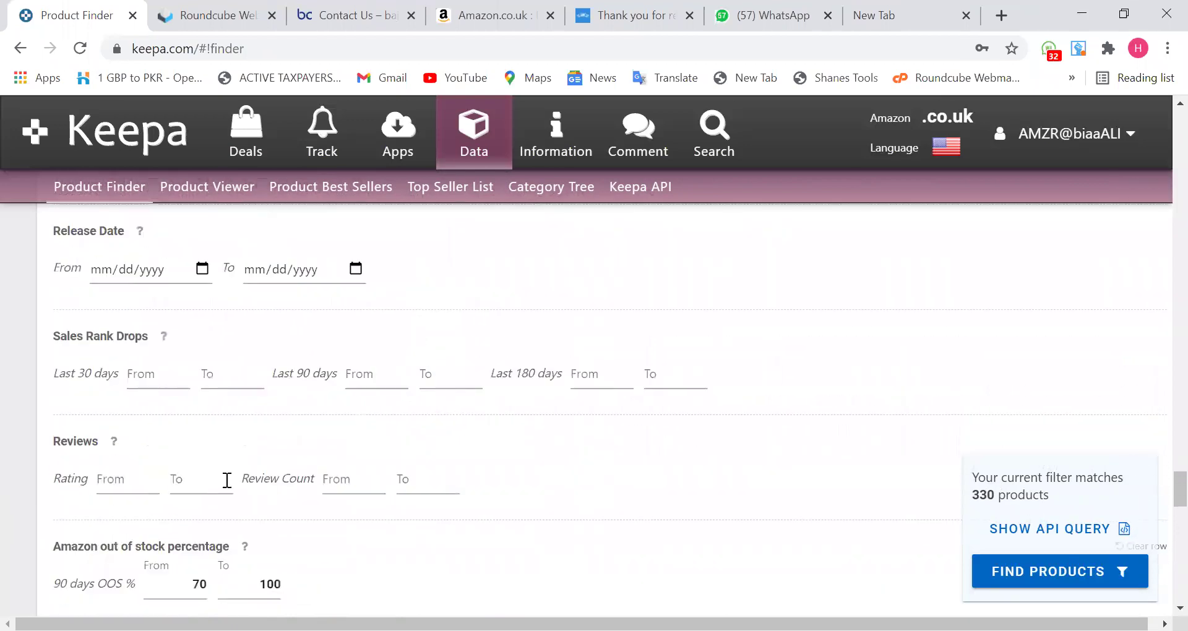
{"action": "left_click", "coordinate": [132, 489]}
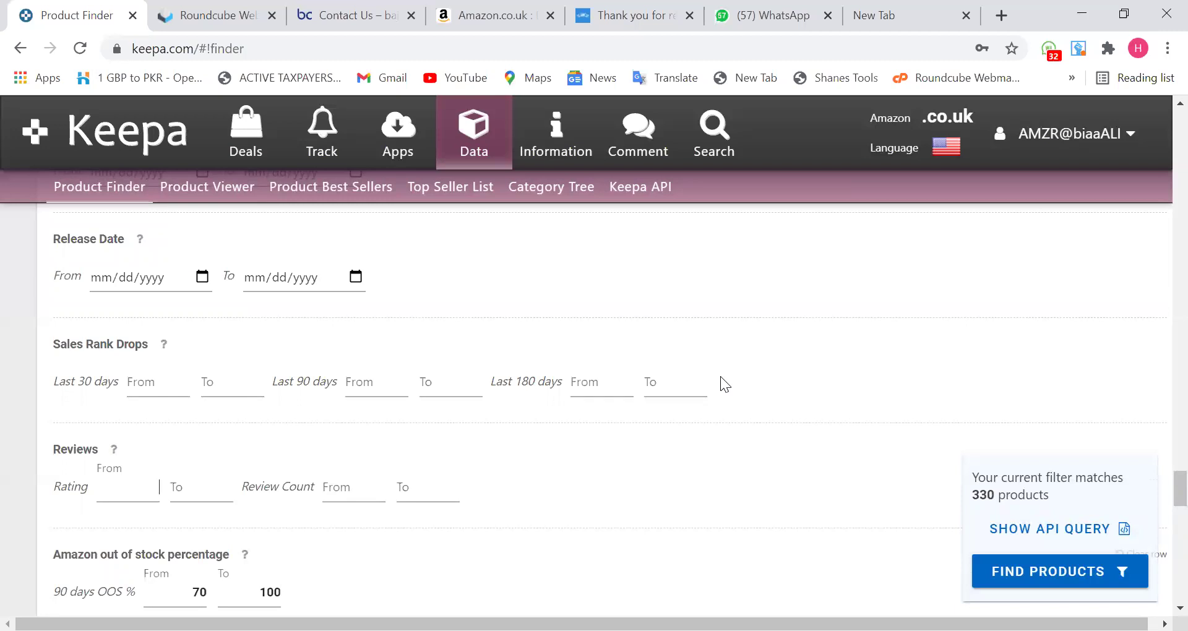
{"action": "type", "text": "4"}
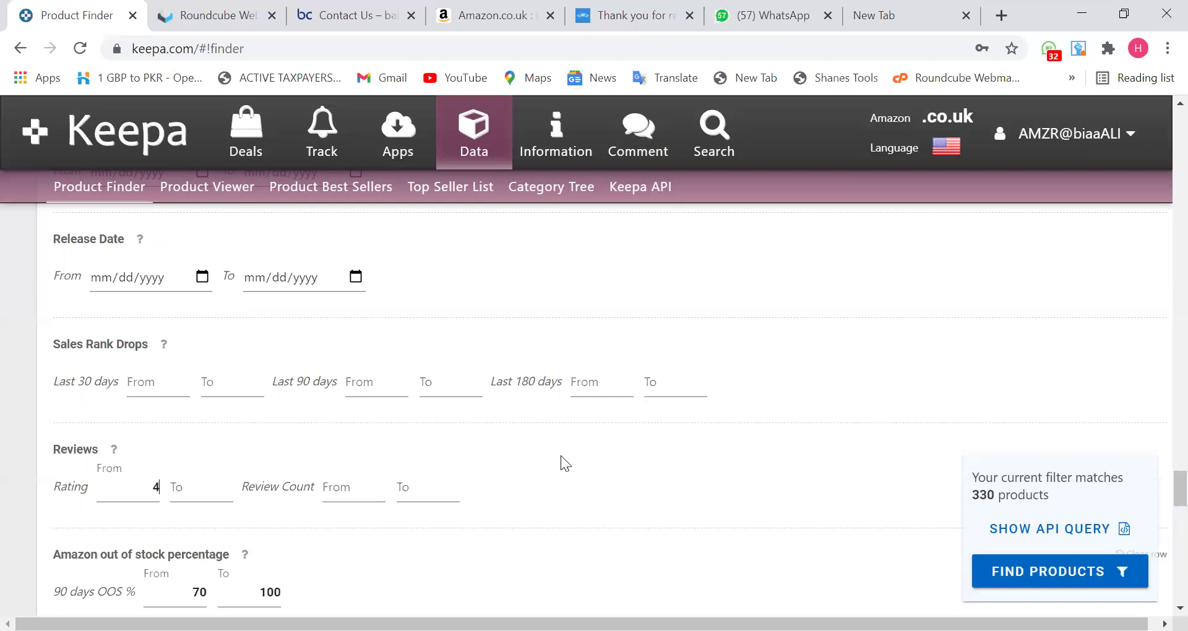
{"action": "left_click", "coordinate": [191, 488]}
{"action": "type", "text": "5"}
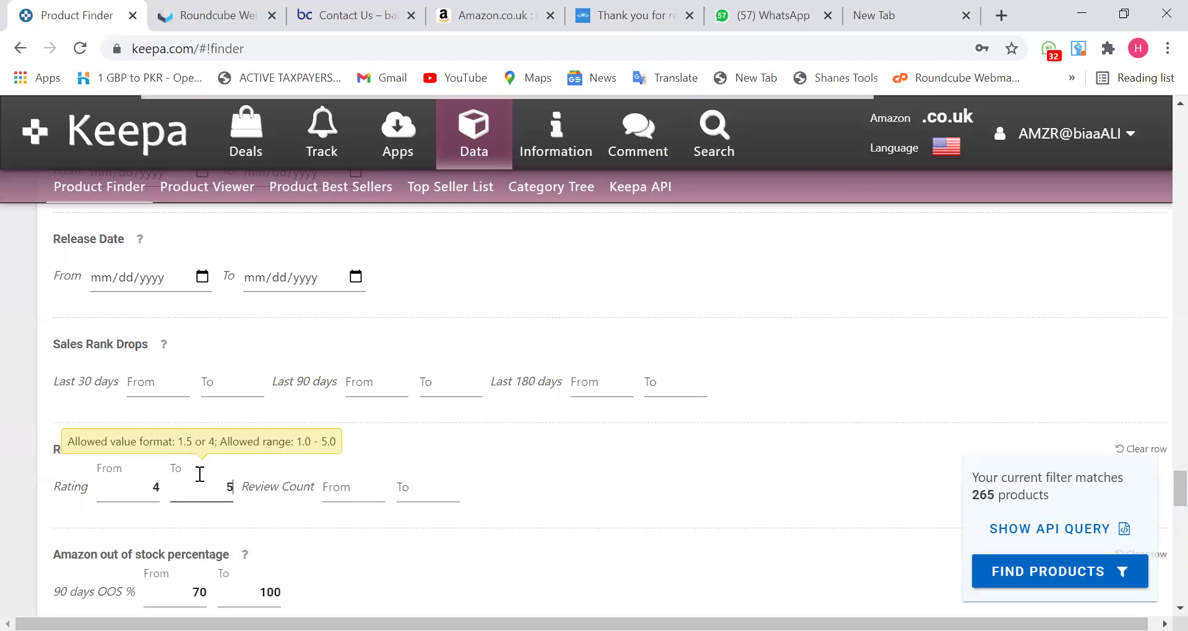
{"action": "left_click", "coordinate": [579, 498]}
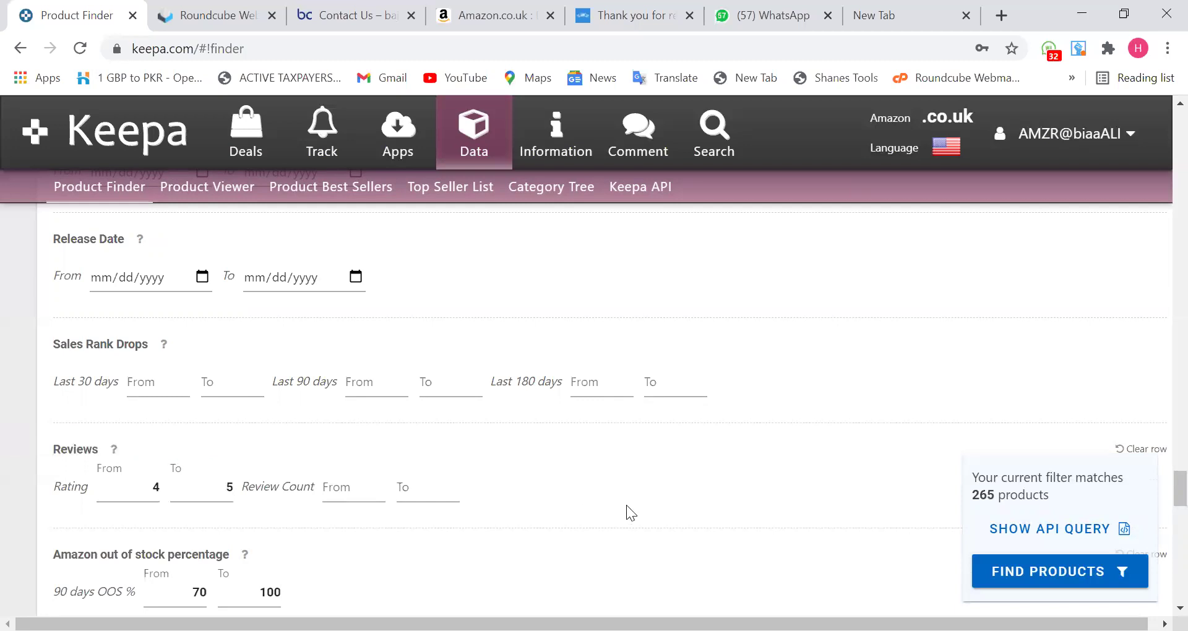
Run the product search with the current filters and display 500 rows per page in the results table.
{"action": "scroll", "coordinate": [626, 505], "scroll_direction": "down", "scroll_amount": 1}
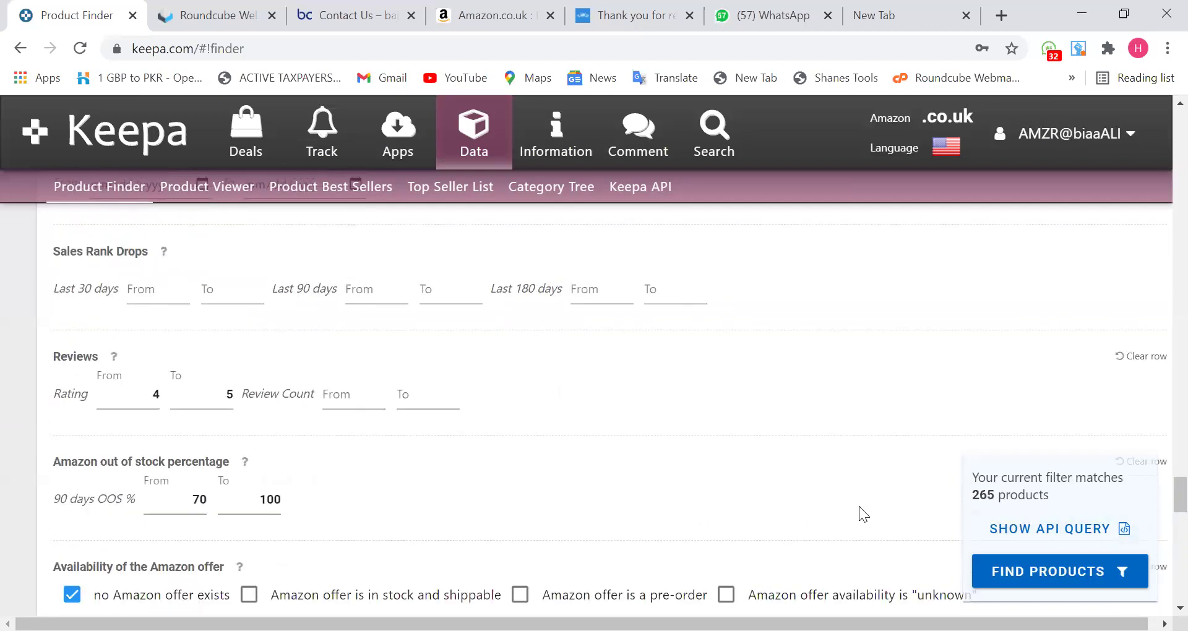
{"action": "scroll", "coordinate": [861, 512], "scroll_direction": "down", "scroll_amount": 1}
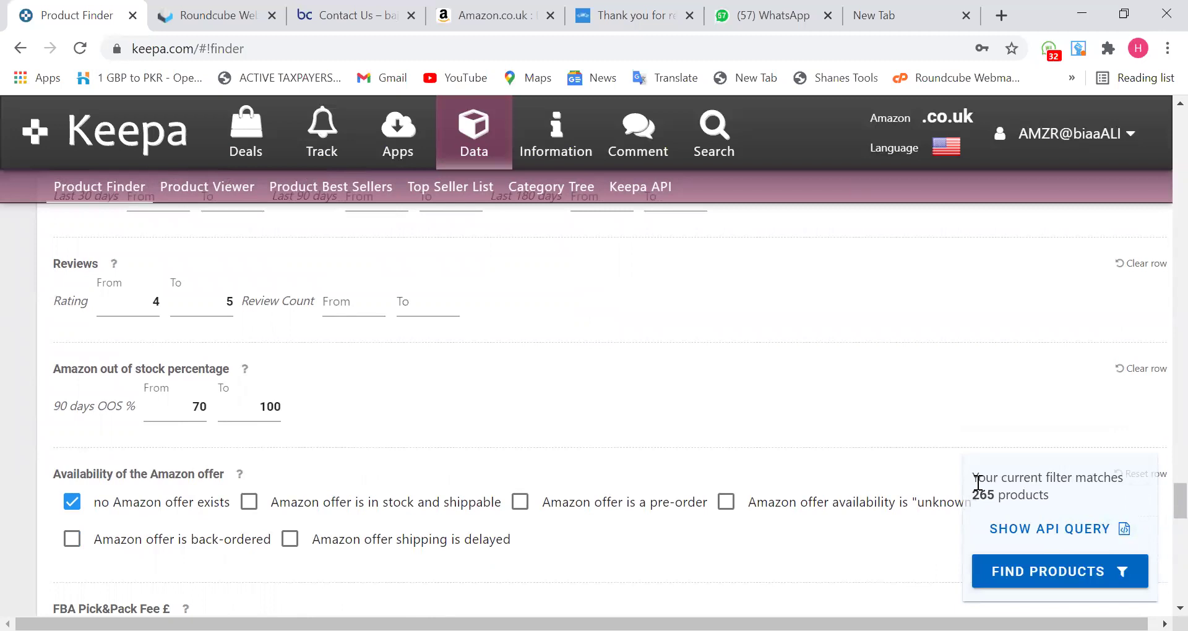
{"action": "scroll", "coordinate": [820, 456], "scroll_direction": "down", "scroll_amount": 1}
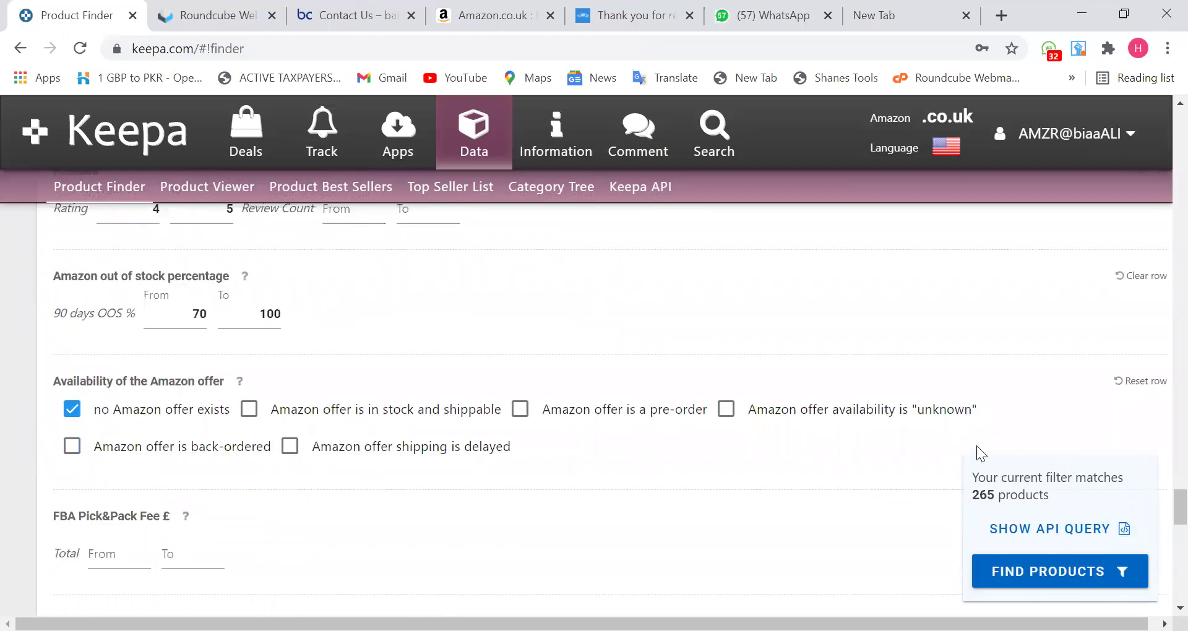
{"action": "left_click", "coordinate": [1016, 574]}
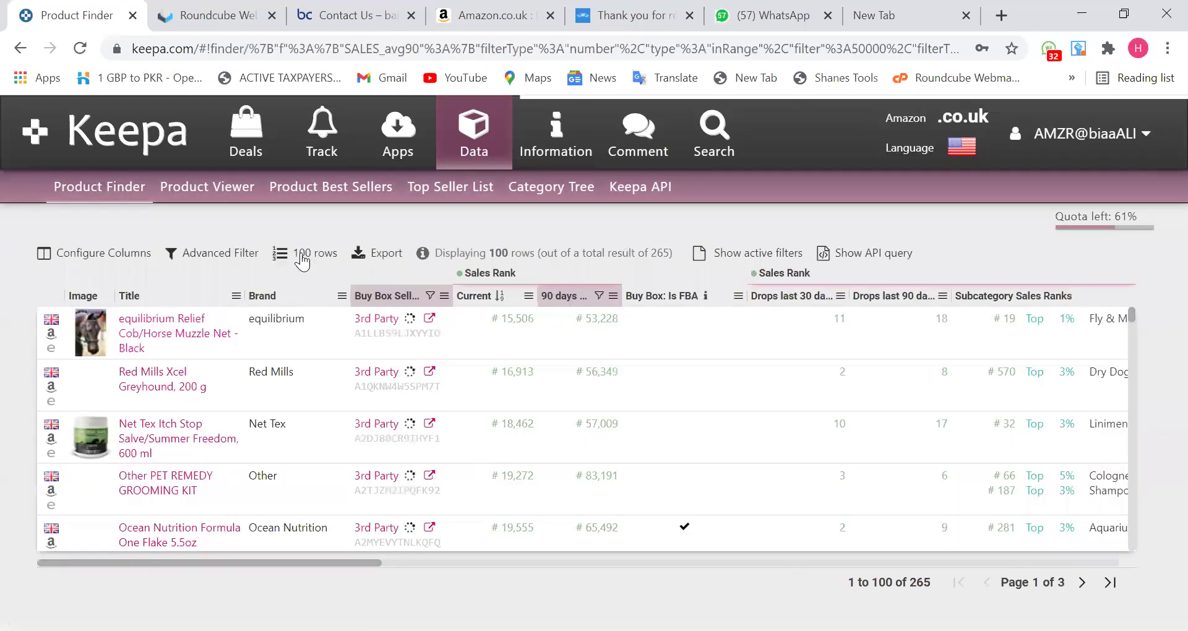
{"action": "left_click", "coordinate": [302, 257]}
{"action": "left_click", "coordinate": [337, 405]}
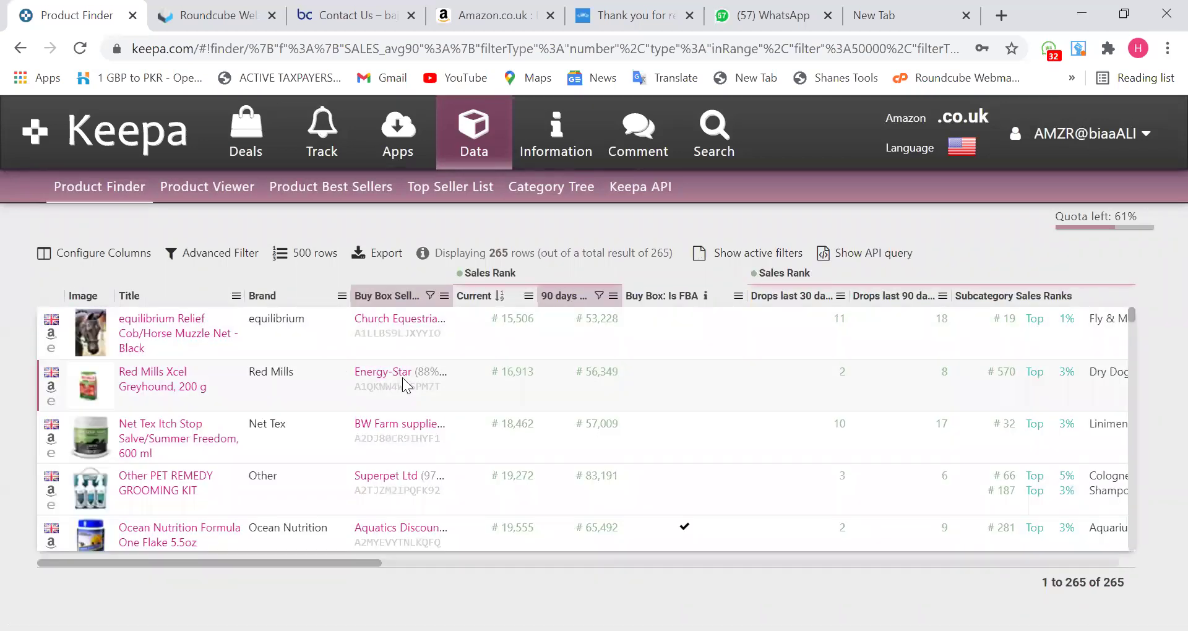
Export all active columns of the results as an Excel (.xlsx) file and open the downloaded file.
{"action": "left_click", "coordinate": [374, 255]}
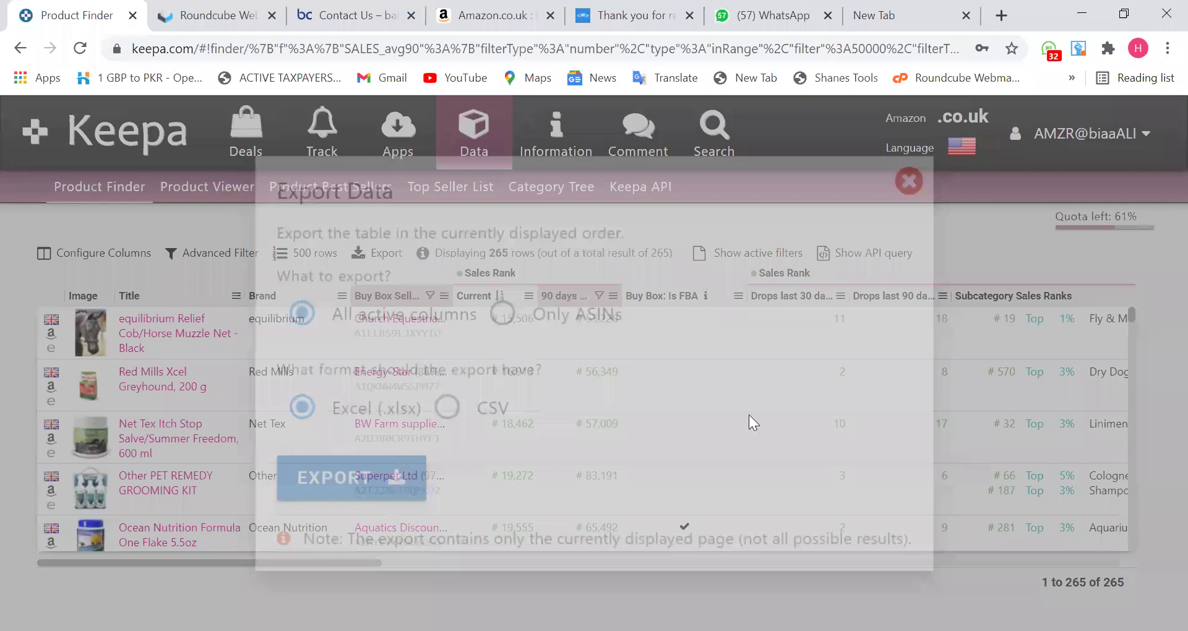
{"action": "key", "text": "F5"}
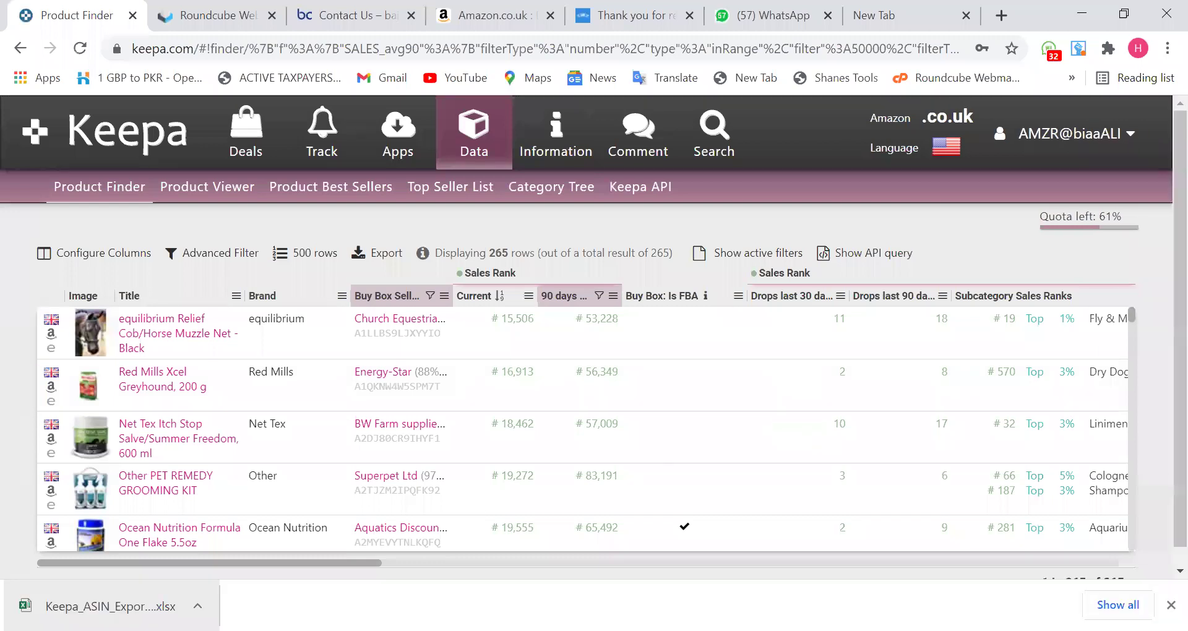
{"action": "left_click", "coordinate": [110, 607]}
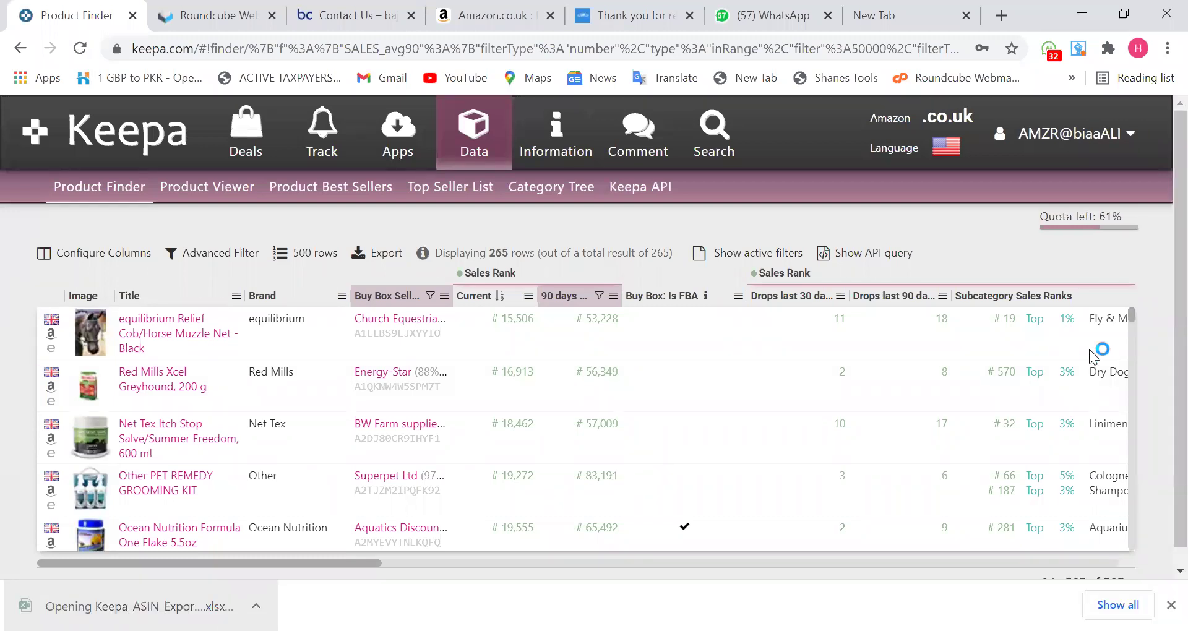
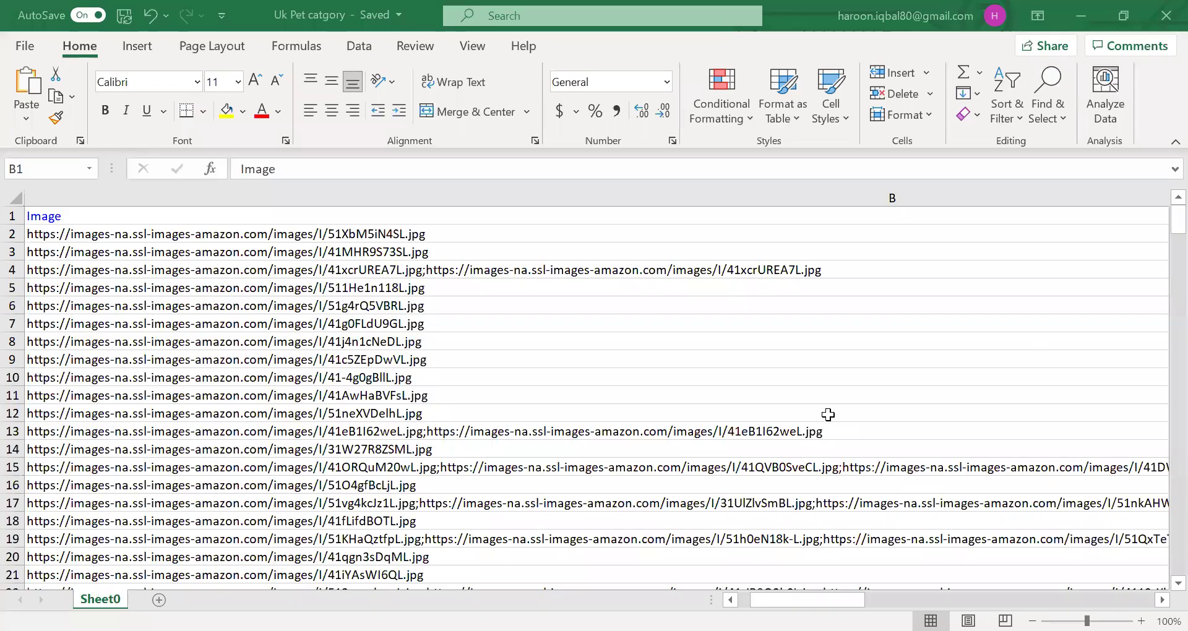
Delete the Locale column from the "Uk Pet catgory" workbook in Excel.
{"action": "left_click", "coordinate": [768, 359]}
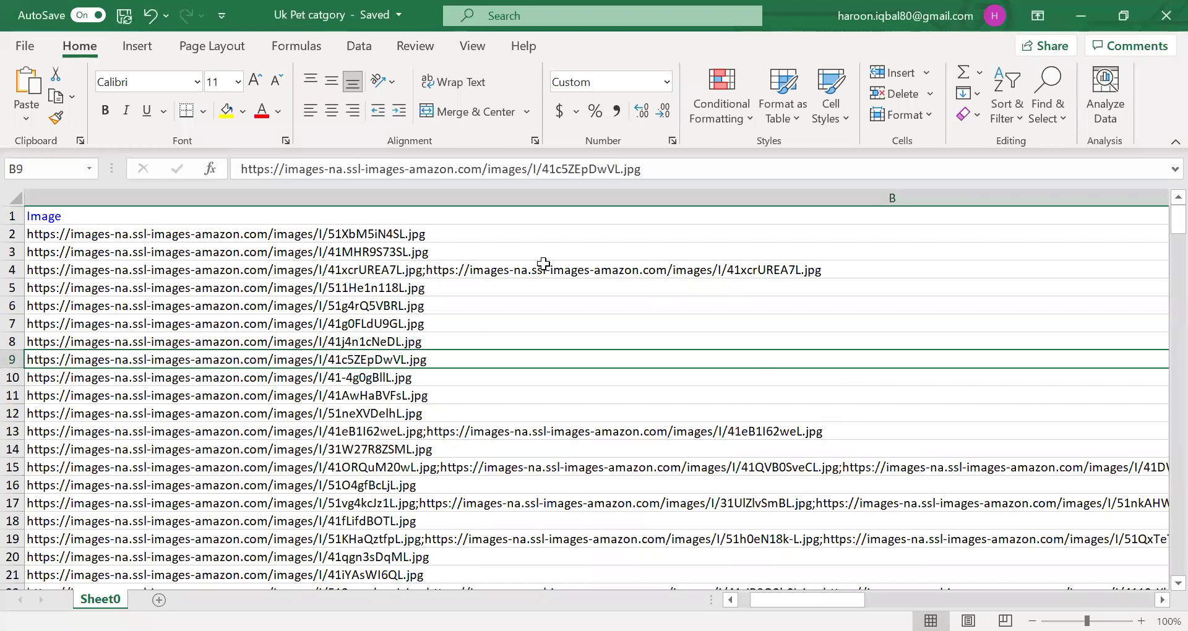
{"action": "left_click", "coordinate": [544, 266]}
{"action": "left_click", "coordinate": [505, 237]}
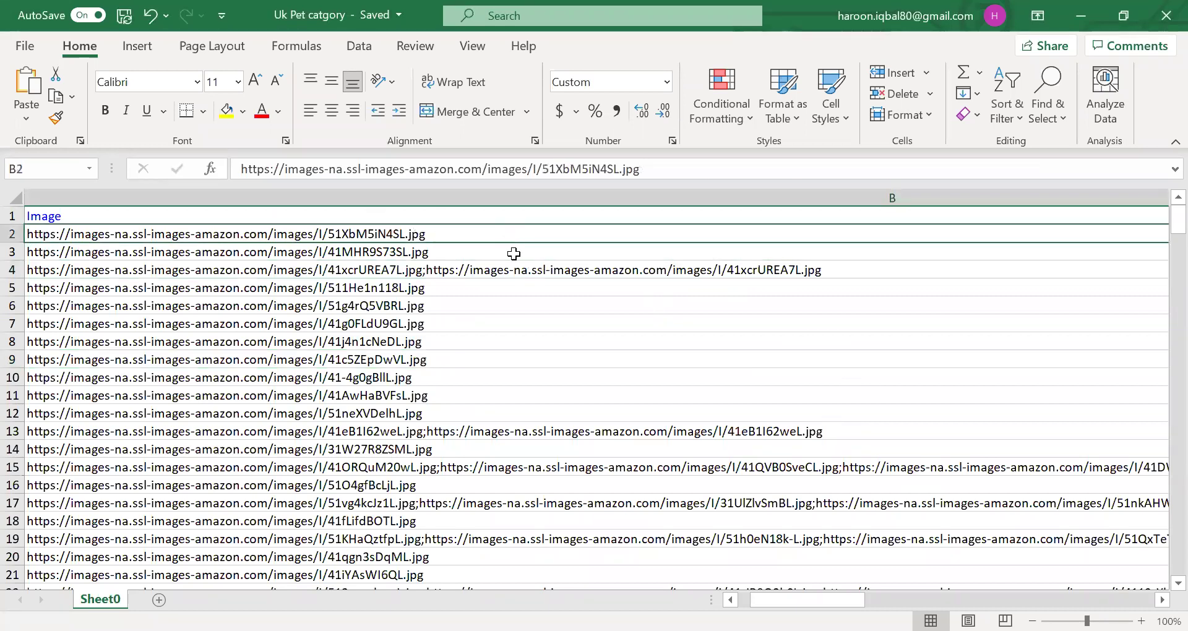
{"action": "key", "text": "Left"}
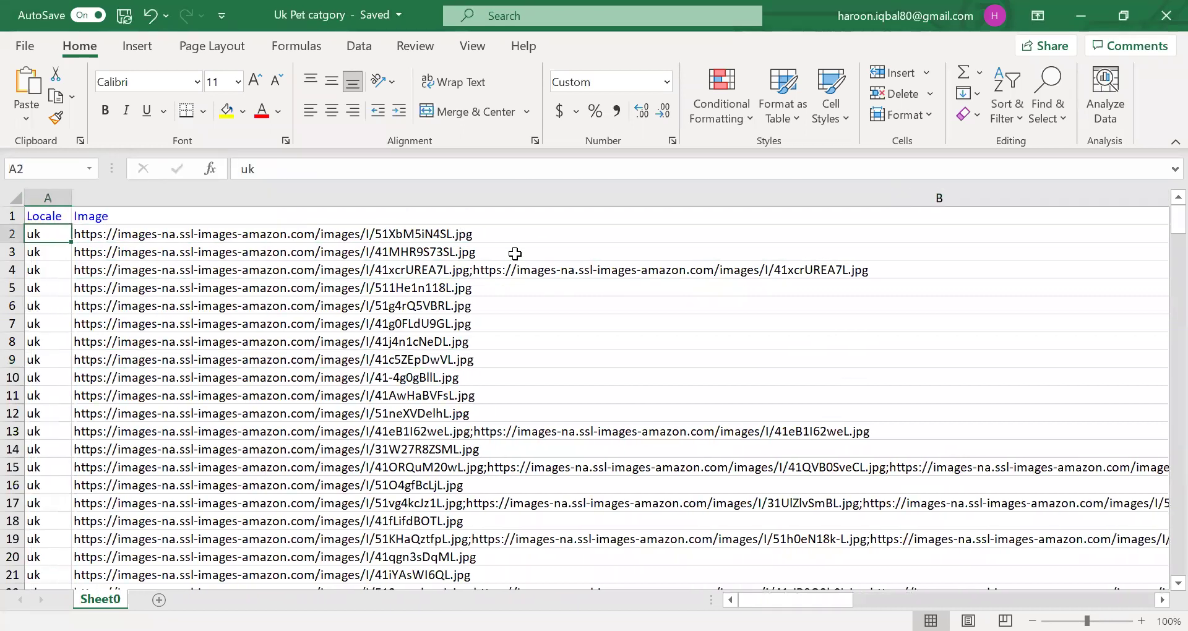
{"action": "left_click", "coordinate": [49, 194]}
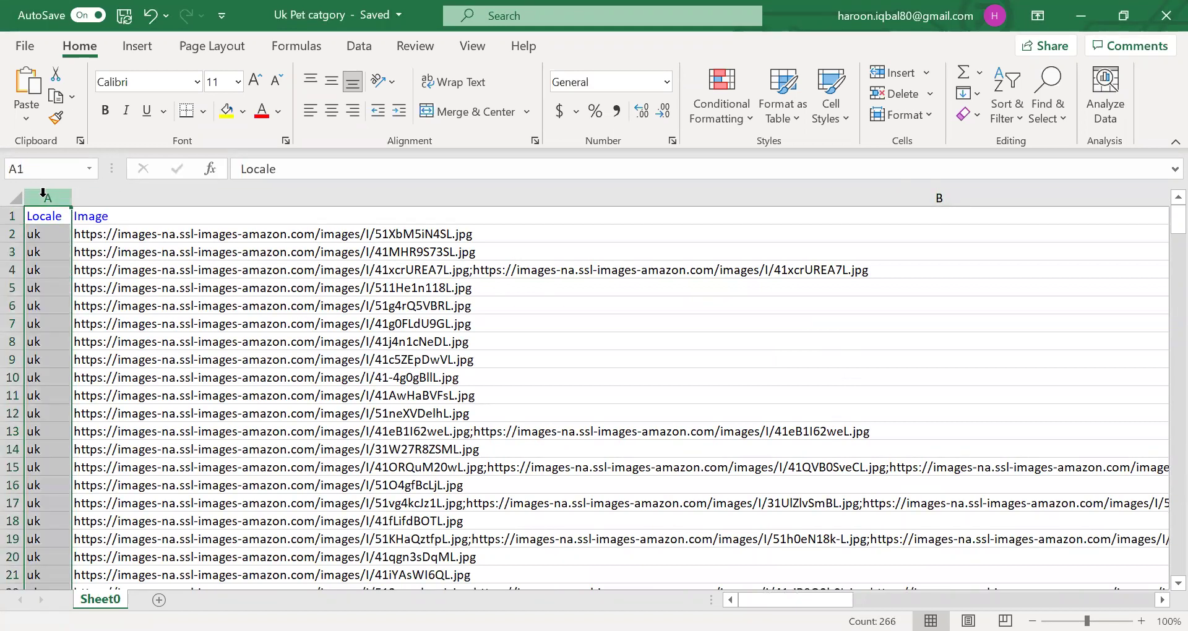
{"action": "right_click", "coordinate": [43, 195]}
{"action": "left_click", "coordinate": [122, 379]}
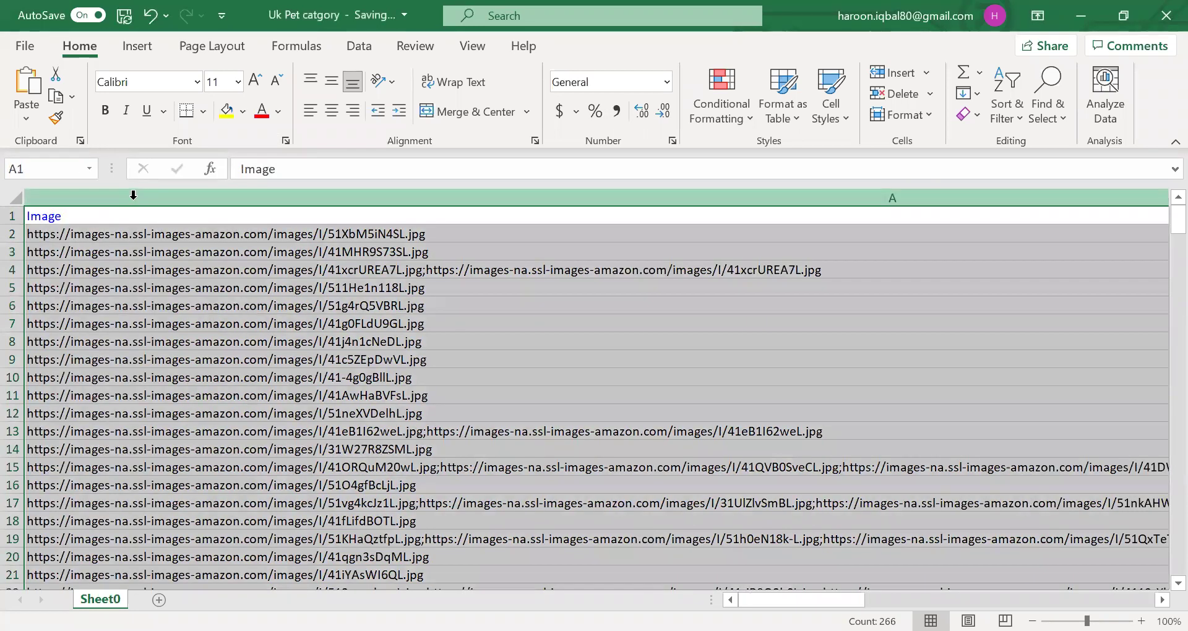
Delete the Image column with the picture links from the sheet.
{"action": "right_click", "coordinate": [133, 195]}
{"action": "left_click", "coordinate": [177, 383]}
{"action": "left_click", "coordinate": [238, 272]}
{"action": "left_click", "coordinate": [274, 220]}
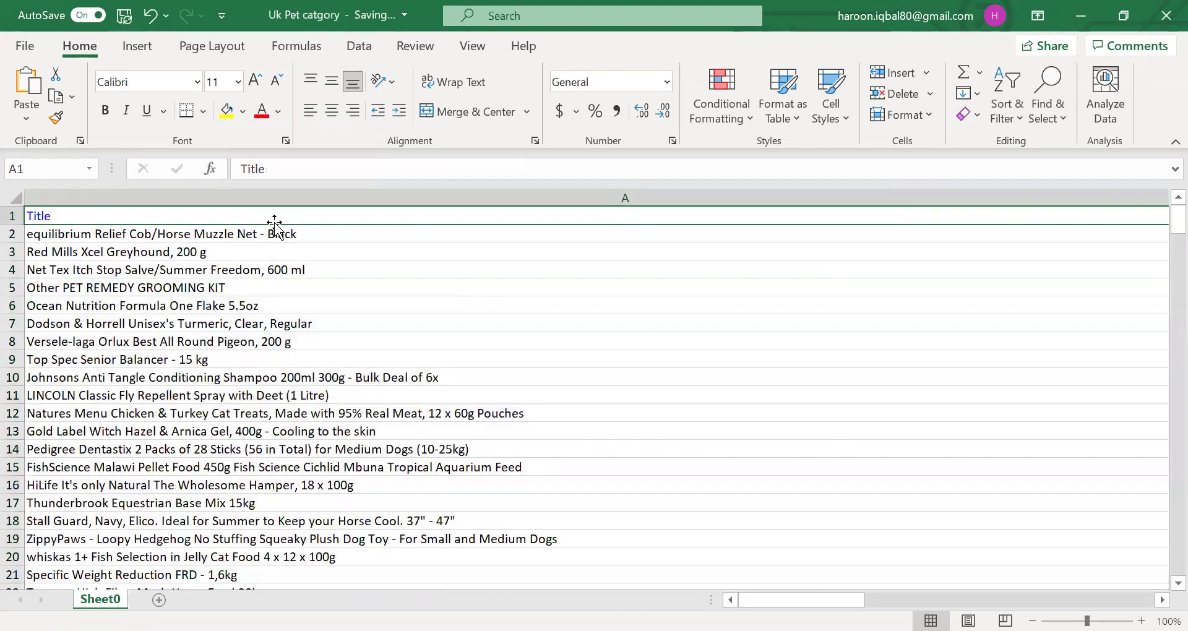
Delete the Buy Box Seller column that follows the Brand column.
{"action": "key", "text": "Right"}
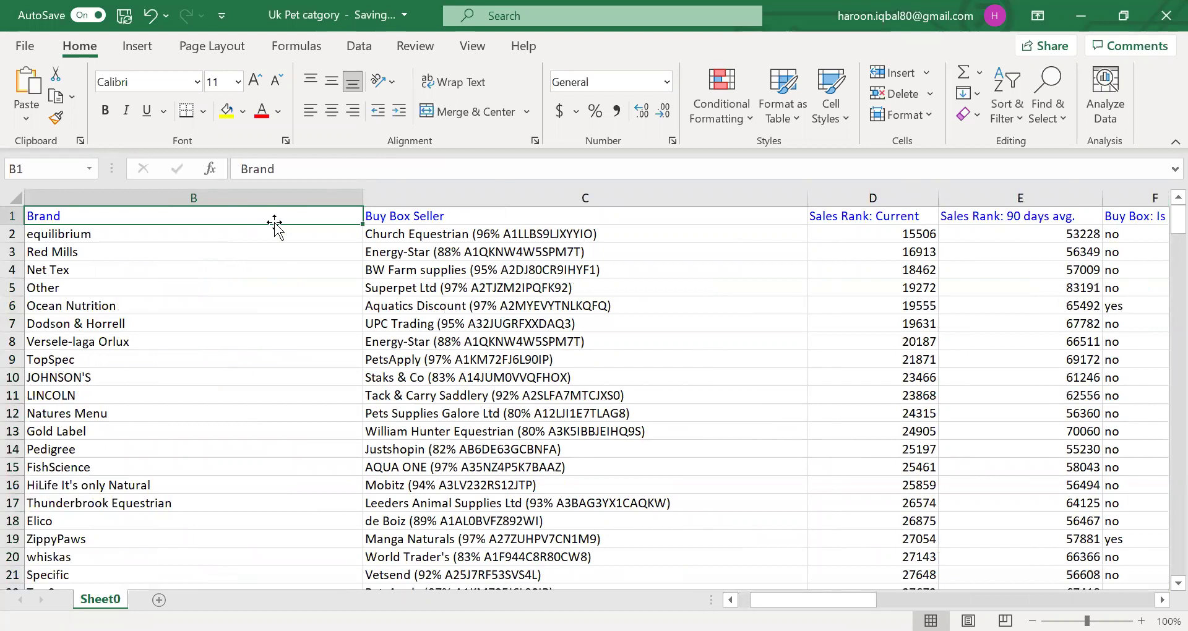
{"action": "key", "text": "Right"}
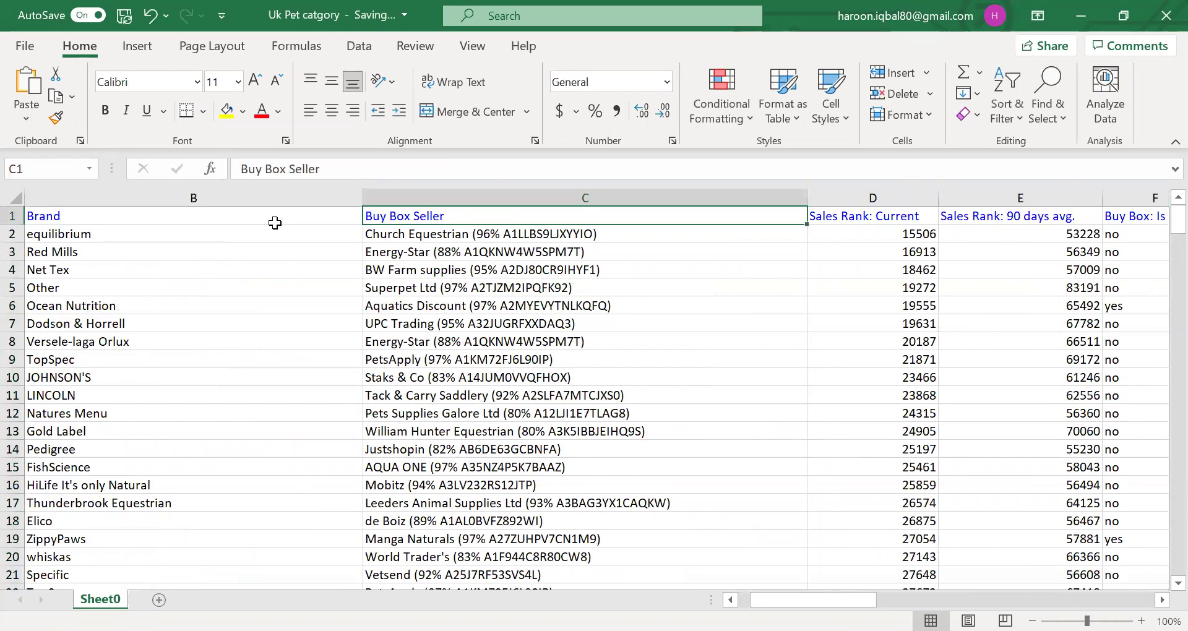
{"action": "left_click", "coordinate": [432, 193]}
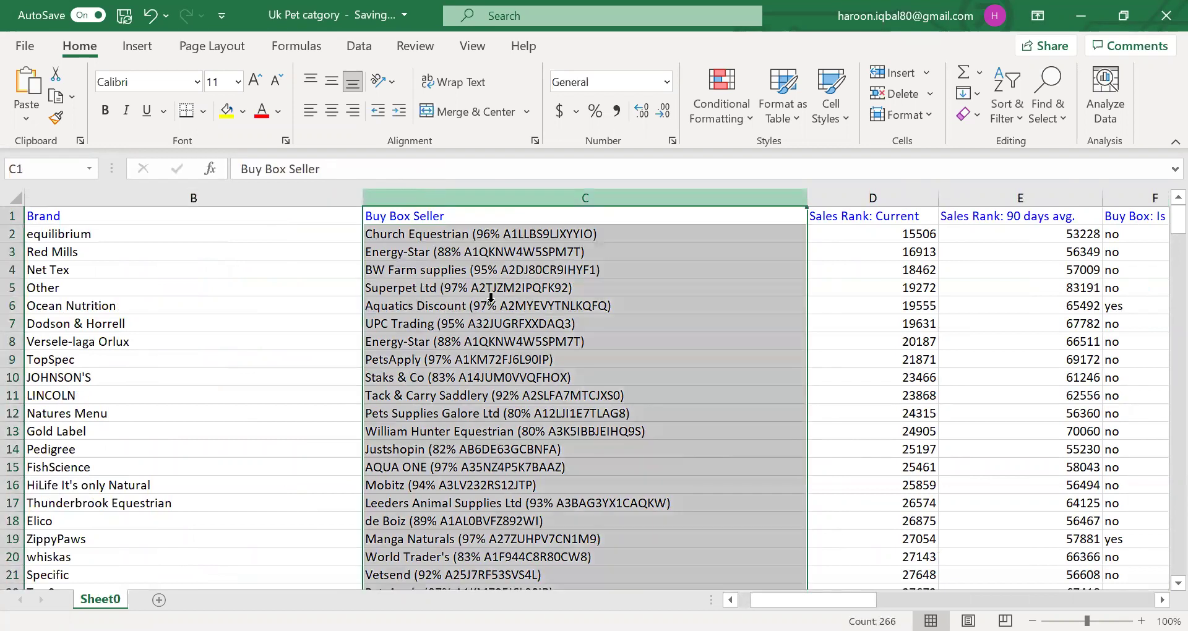
{"action": "key", "text": "ctrl+minus"}
{"action": "left_click", "coordinate": [526, 337]}
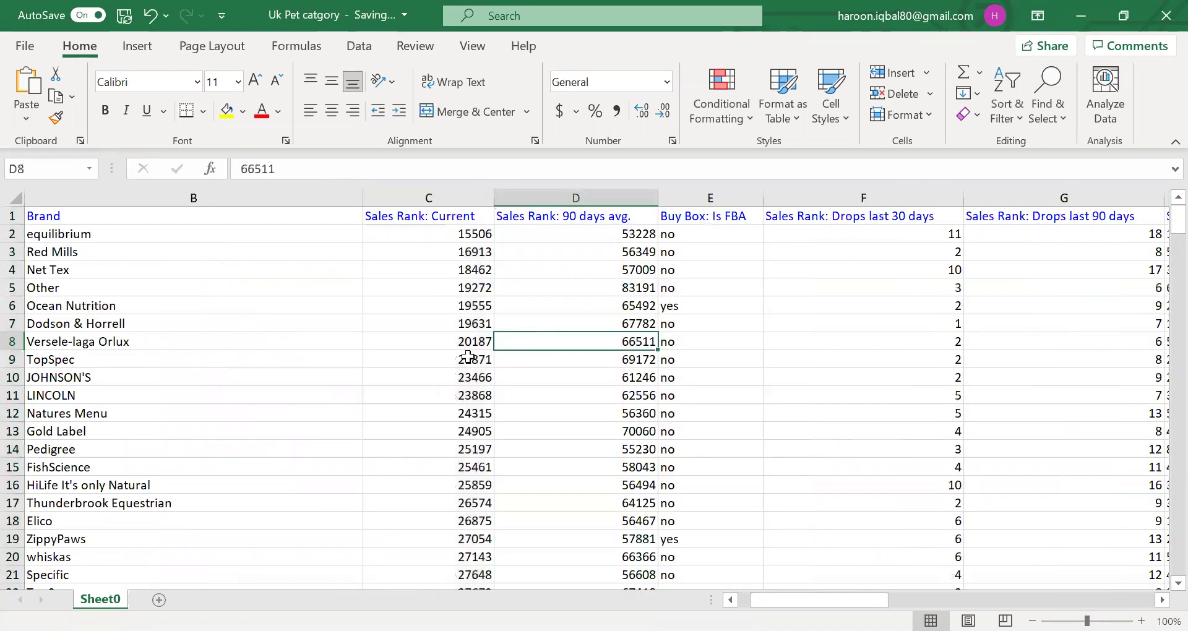
Delete the "Sales Rank: Current" column, keeping the 90-day average rank column.
{"action": "left_click", "coordinate": [544, 255]}
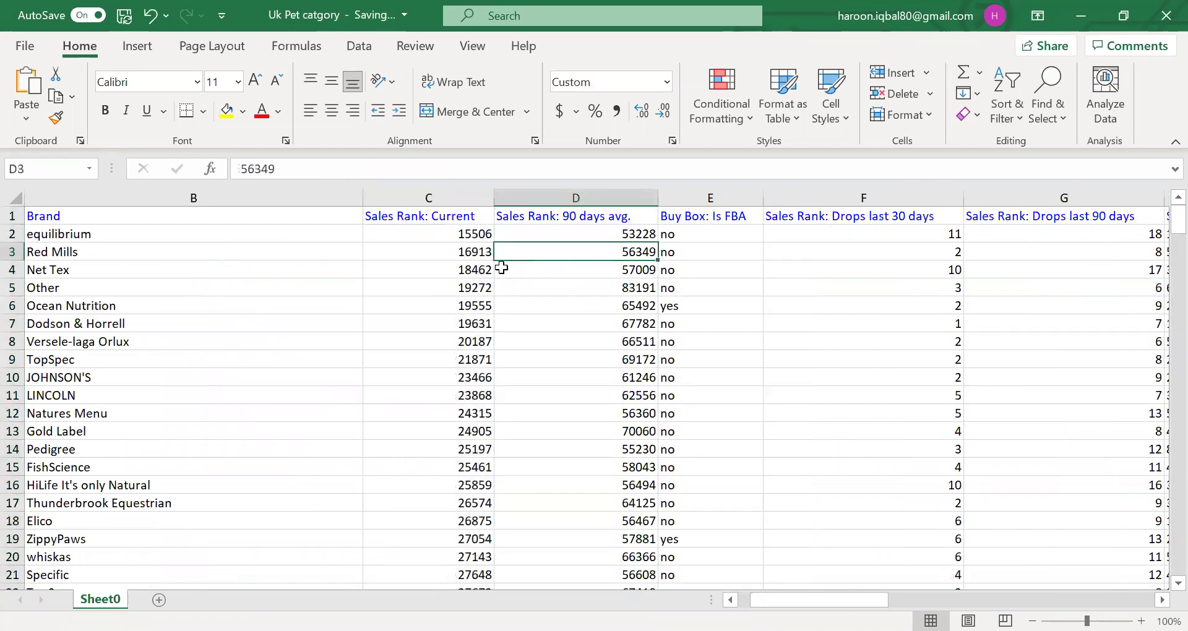
{"action": "left_click", "coordinate": [457, 193]}
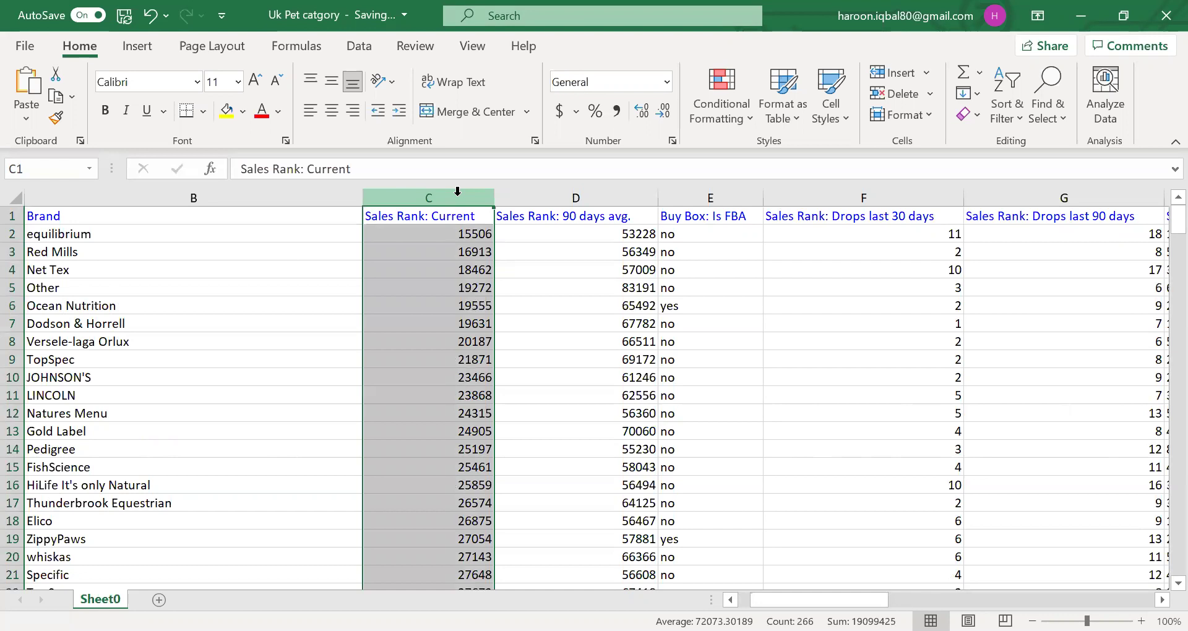
{"action": "right_click", "coordinate": [457, 193]}
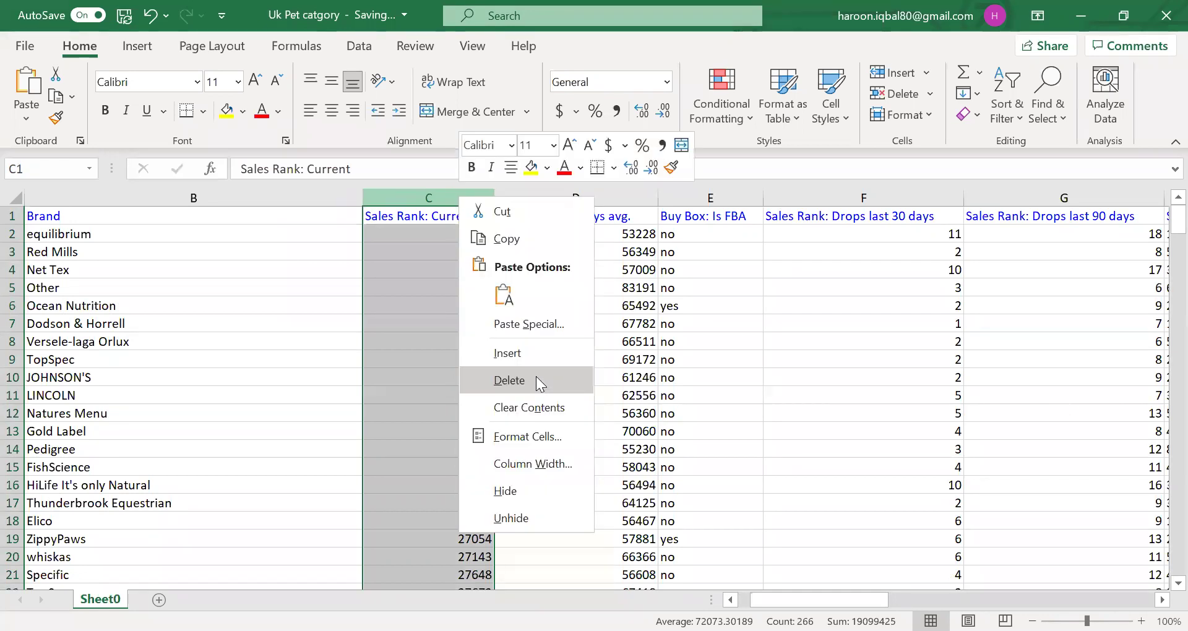
{"action": "left_click", "coordinate": [536, 379]}
{"action": "left_click", "coordinate": [602, 320]}
{"action": "left_click", "coordinate": [566, 245]}
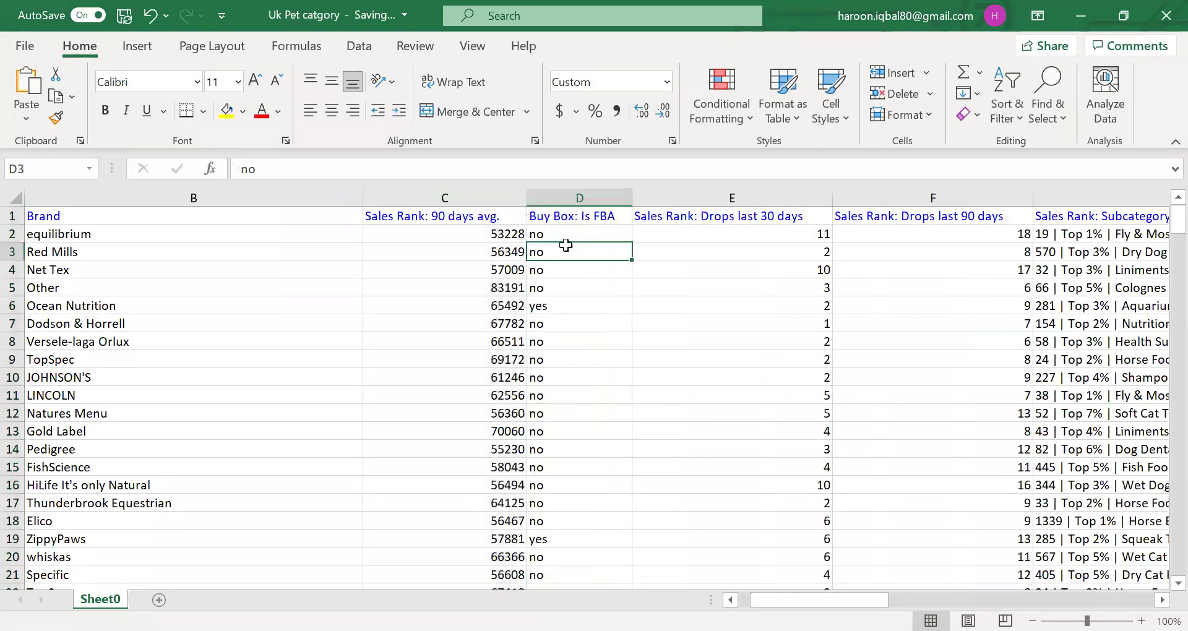
Clear the header cells "Buy Box: Is FBA" and "Sales Rank: Drops last 30 days" in row 1.
{"action": "left_click_drag", "start_coordinate": [585, 193], "coordinate": [706, 200]}
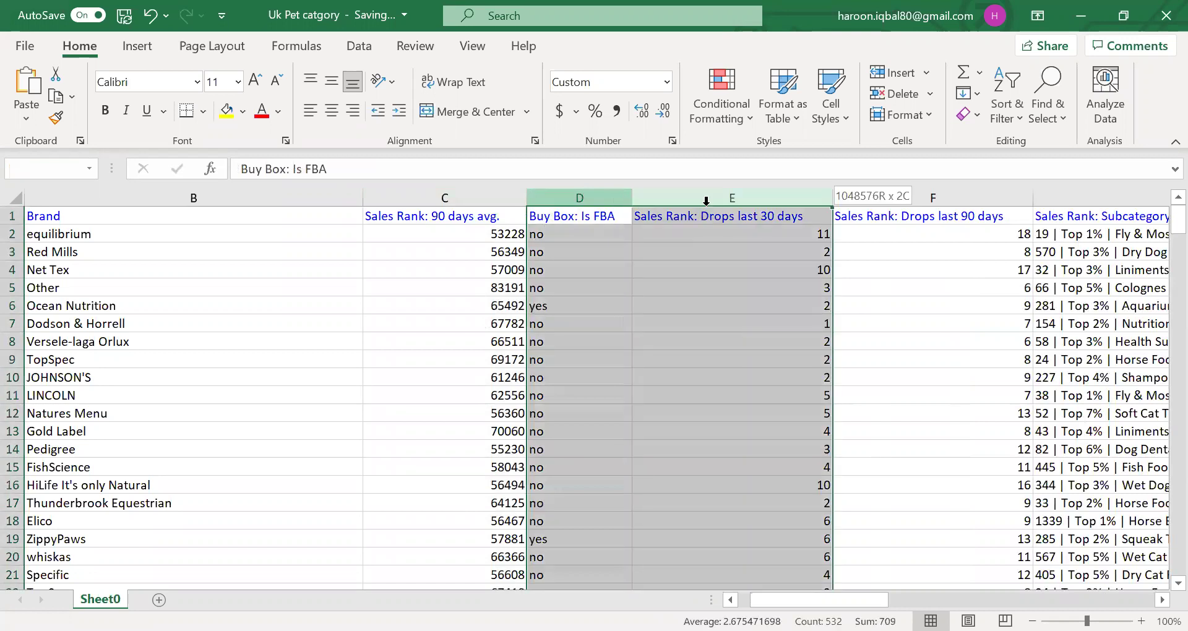
{"action": "left_click", "coordinate": [695, 306]}
{"action": "left_click_drag", "start_coordinate": [579, 216], "coordinate": [673, 214]}
{"action": "key", "text": "Delete"}
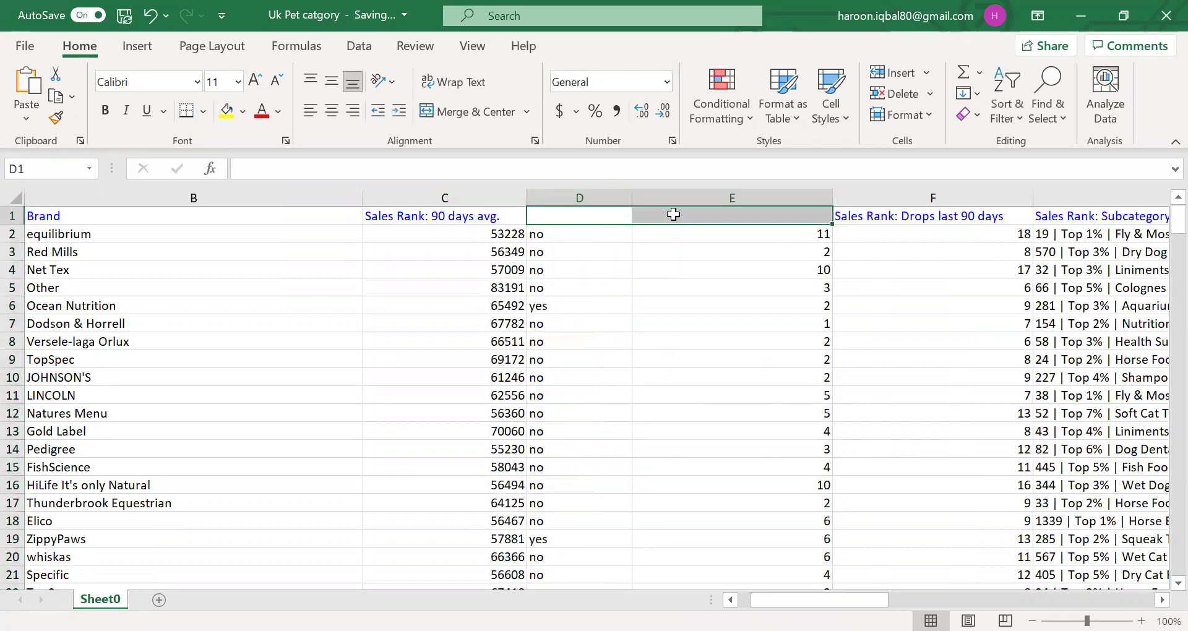
Clear the contents of D2:E266 beneath the two emptied header cells.
{"action": "left_click", "coordinate": [594, 230]}
{"action": "left_click_drag", "start_coordinate": [594, 230], "coordinate": [761, 511]}
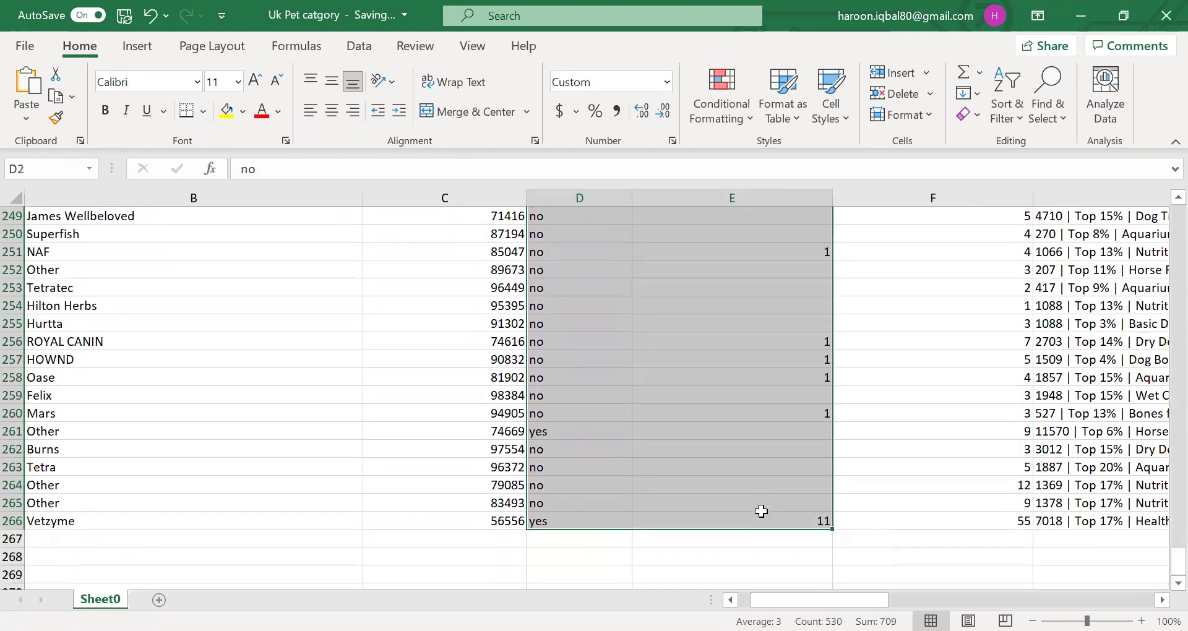
{"action": "key", "text": "ctrl+BackSpace"}
Enter the header "Monthly sales" in cell D1, correcting any typing mistakes in it.
{"action": "left_click", "coordinate": [575, 215]}
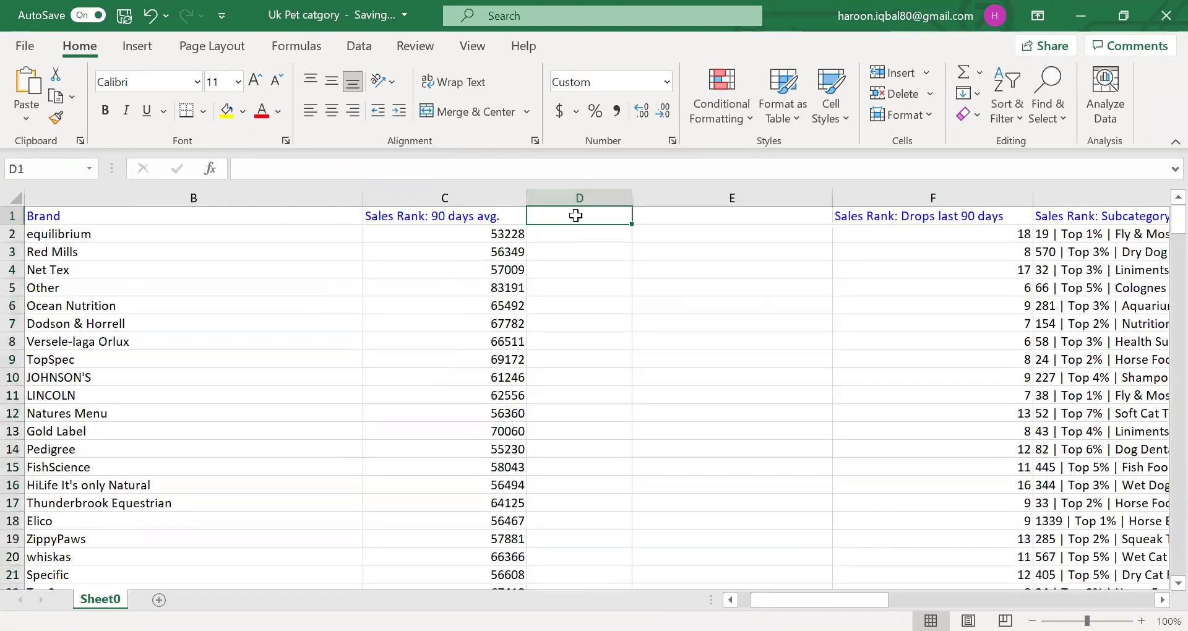
{"action": "type", "text": "Moth;y"}
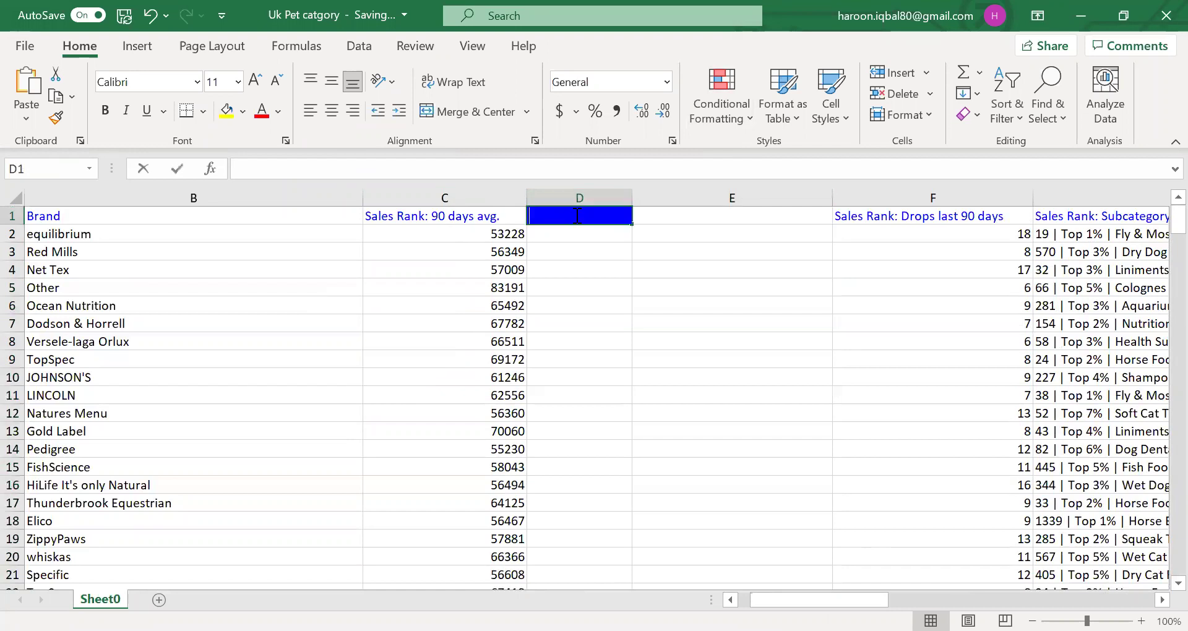
{"action": "type", "text": " sales"}
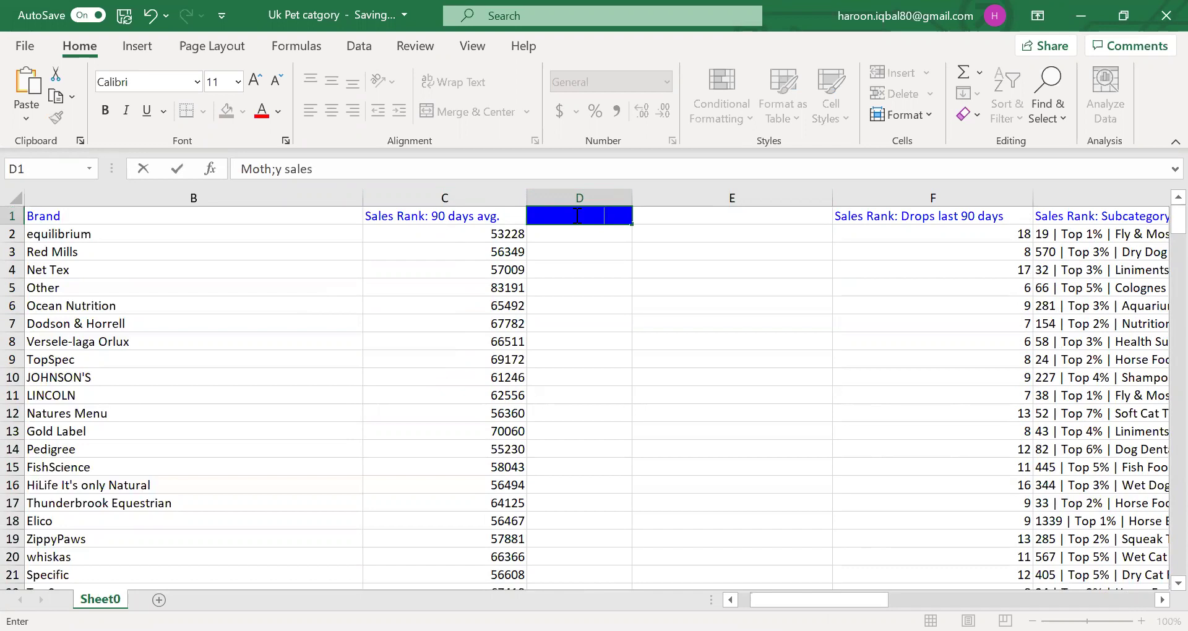
{"action": "key", "text": "Return"}
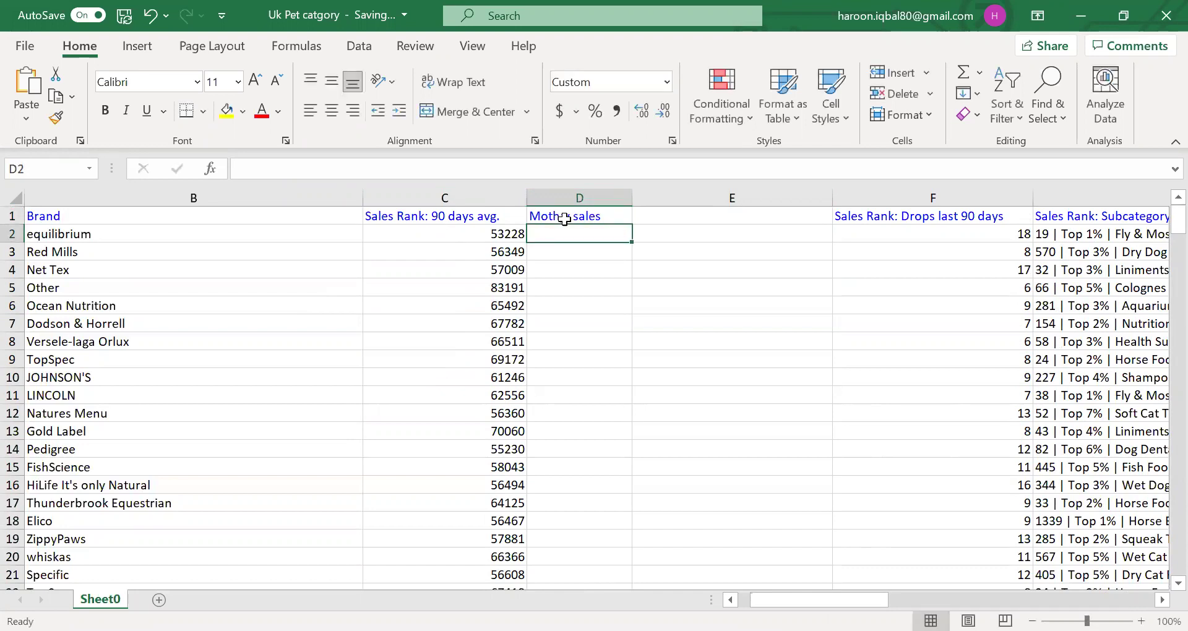
{"action": "left_click", "coordinate": [564, 218]}
{"action": "double_click", "coordinate": [564, 217]}
{"action": "left_click", "coordinate": [273, 169]}
{"action": "key", "text": "BackSpace"}
{"action": "key", "text": "BackSpace"}
{"action": "key", "text": "BackSpace"}
{"action": "type", "text": "nth"}
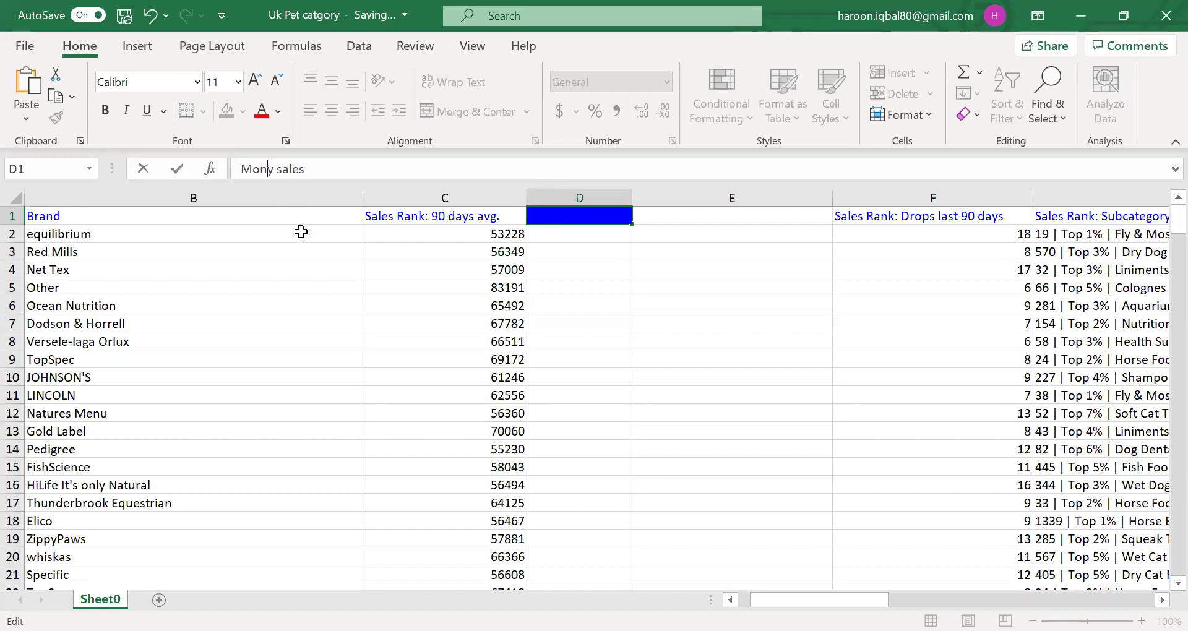
{"action": "type", "text": "l"}
{"action": "left_click", "coordinate": [622, 259]}
{"action": "left_click", "coordinate": [663, 259]}
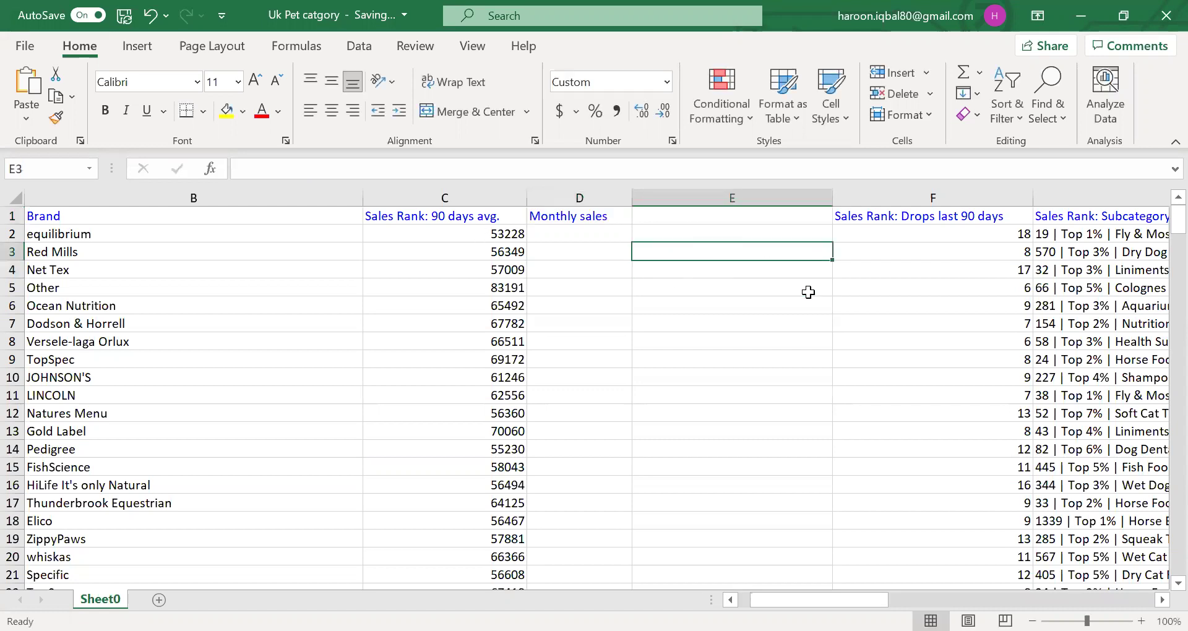
Delete columns F to P, from "Sales Rank: Drops last 90 days" through "Listed since".
{"action": "left_click", "coordinate": [934, 267]}
{"action": "left_click_drag", "start_coordinate": [957, 188], "coordinate": [321, 241]}
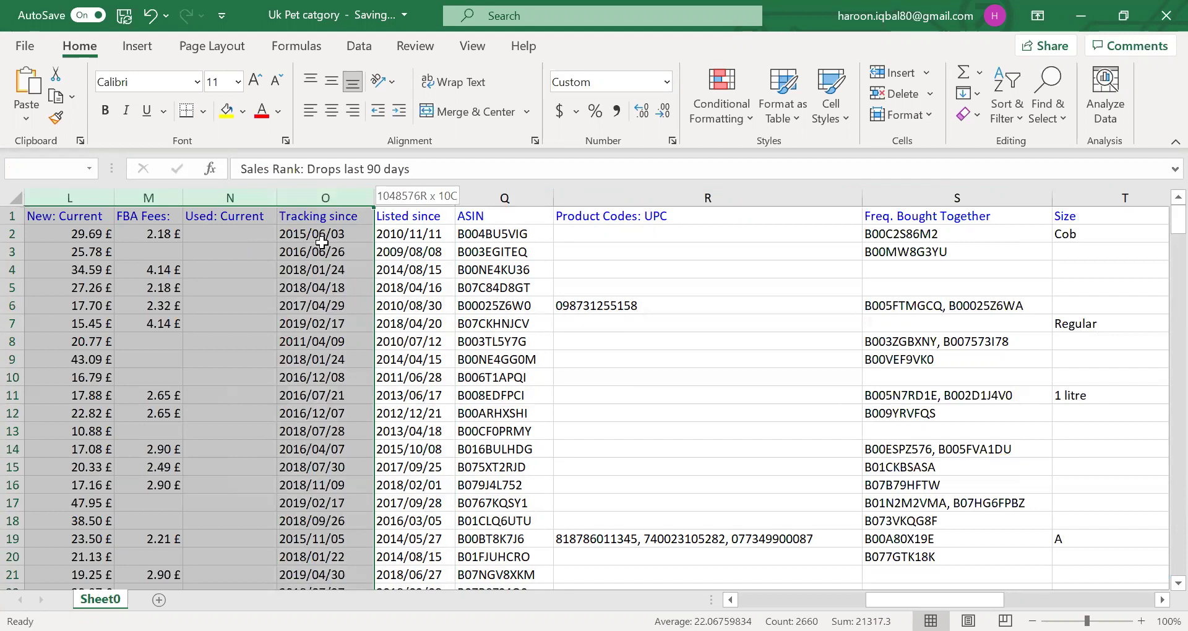
{"action": "left_click_drag", "start_coordinate": [321, 242], "coordinate": [390, 238]}
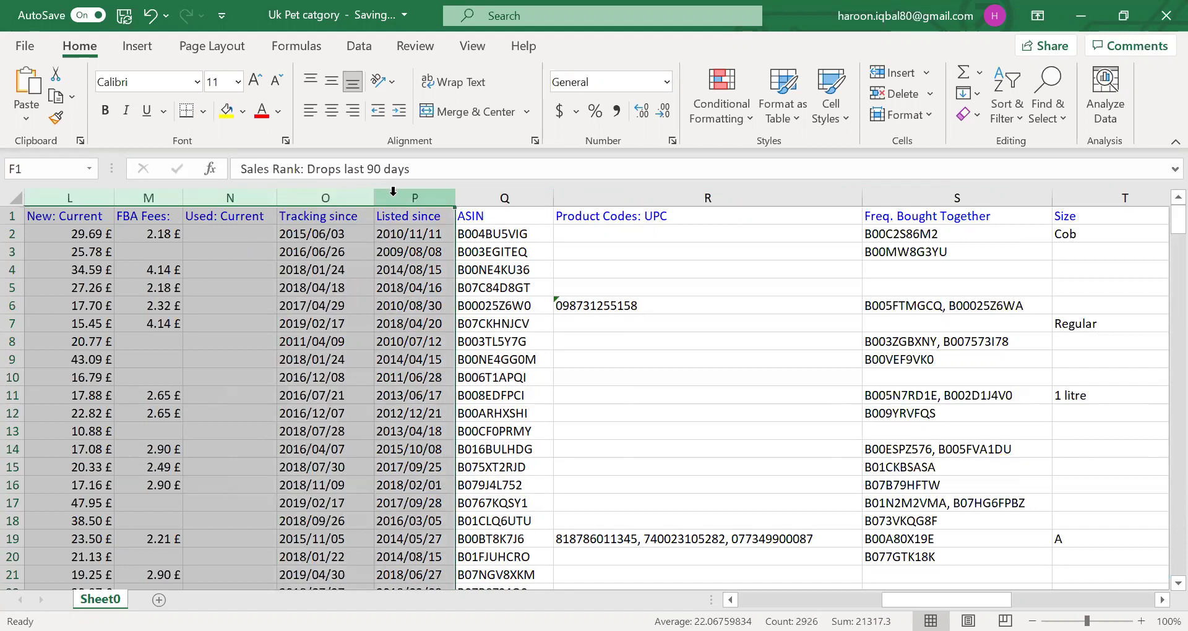
{"action": "right_click", "coordinate": [403, 194]}
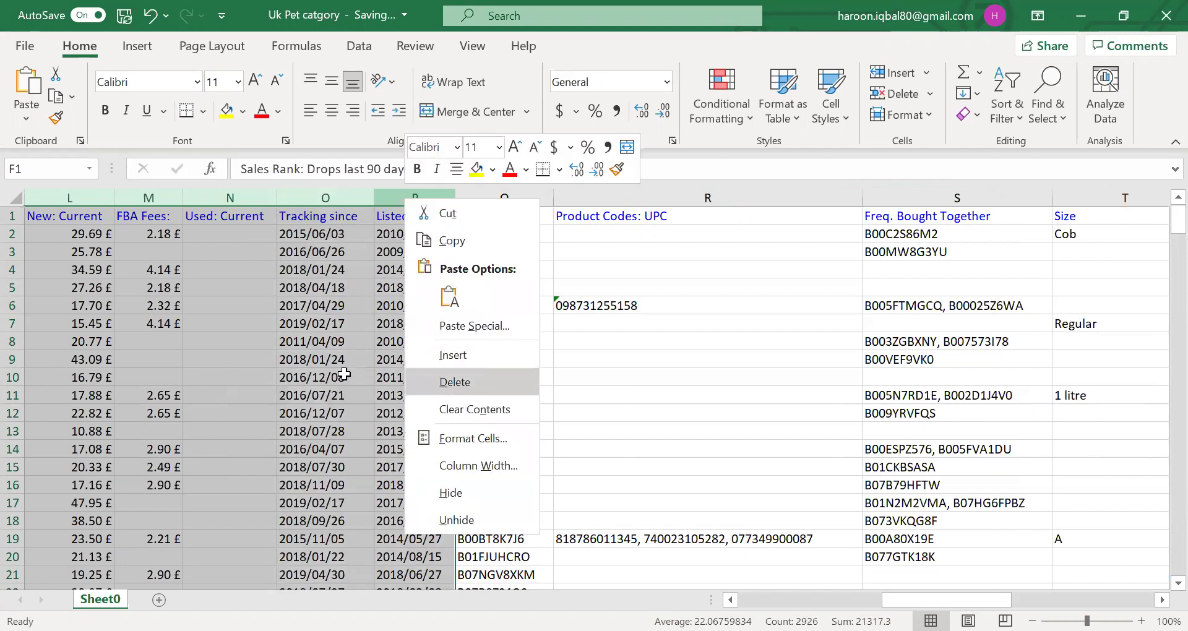
{"action": "left_click", "coordinate": [479, 383]}
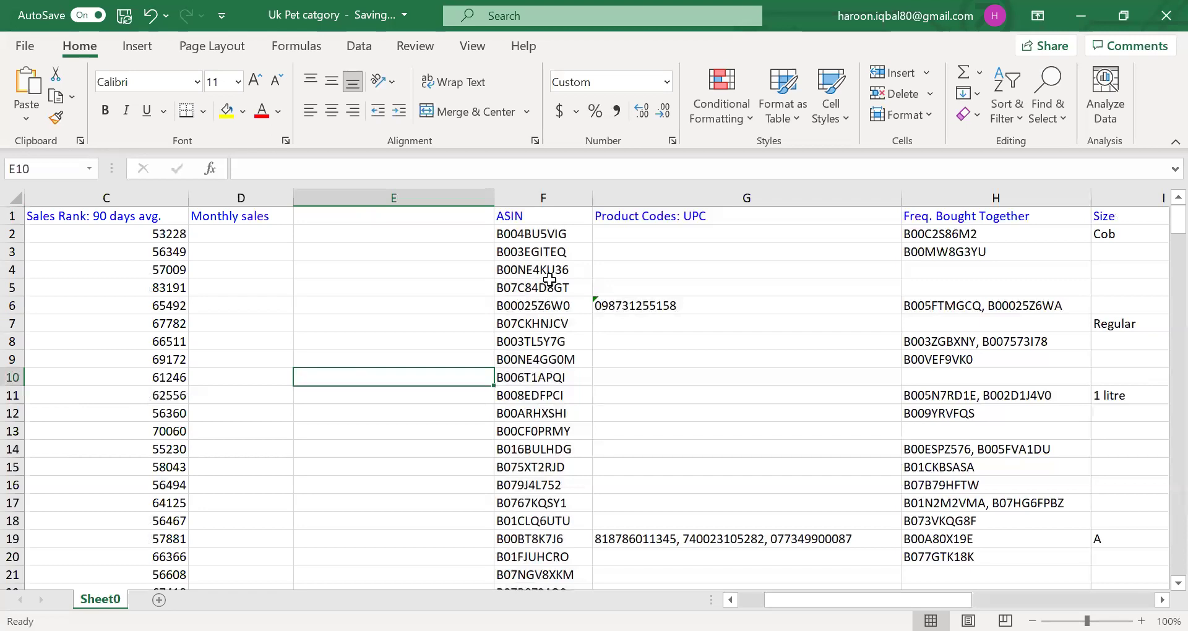
Delete columns G to R after ASIN, from "Product Codes: UPC" through "Prime Eligible (Amazon offer)".
{"action": "left_click", "coordinate": [575, 235]}
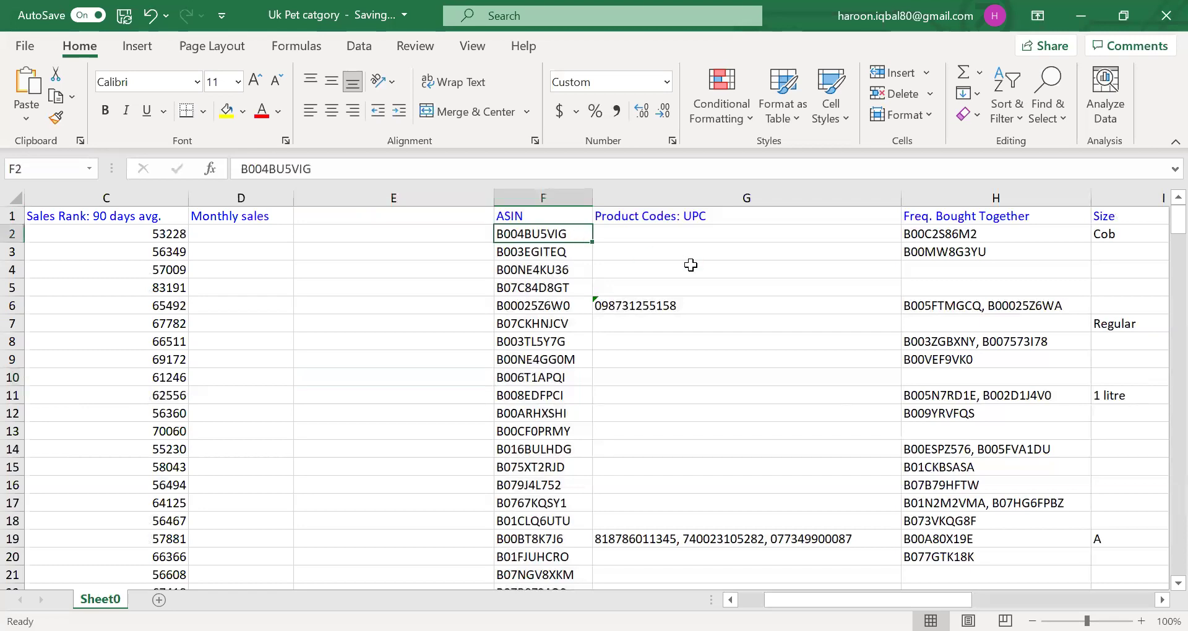
{"action": "left_click", "coordinate": [721, 248]}
{"action": "left_click_drag", "start_coordinate": [686, 194], "coordinate": [1084, 192]}
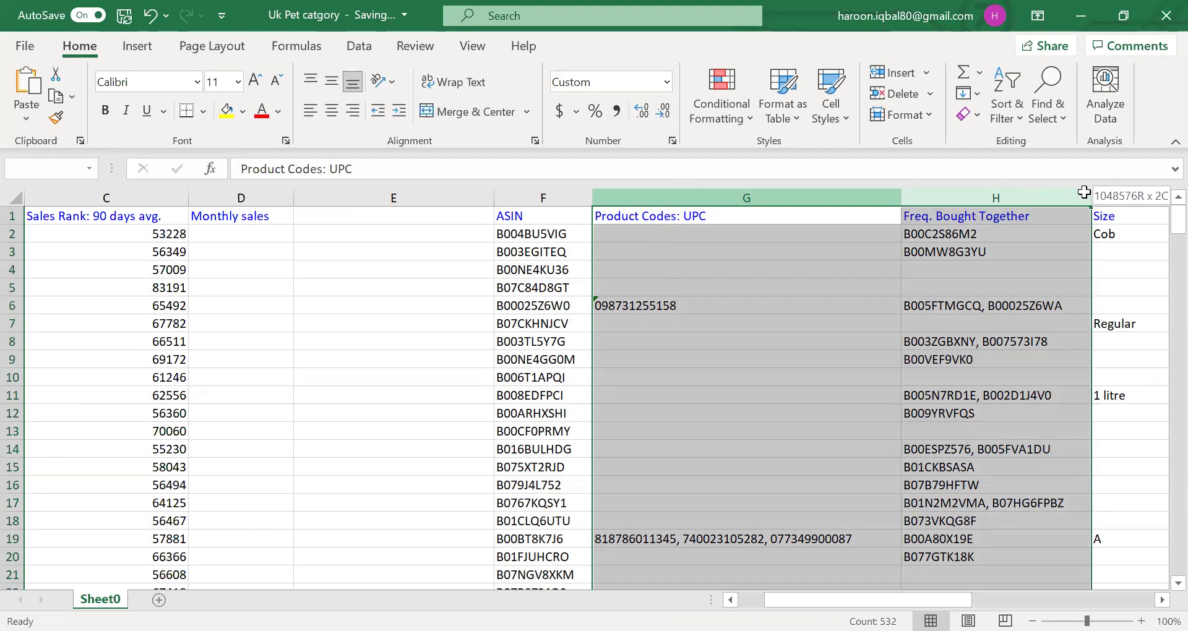
{"action": "left_click_drag", "start_coordinate": [1084, 193], "coordinate": [607, 196]}
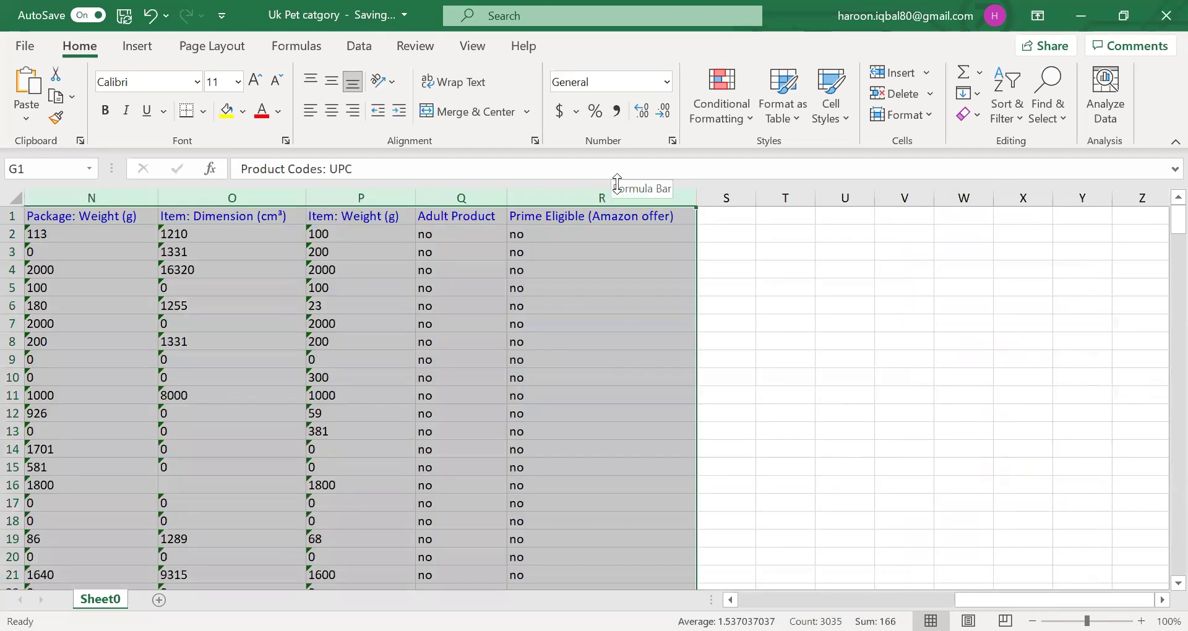
{"action": "right_click", "coordinate": [529, 188]}
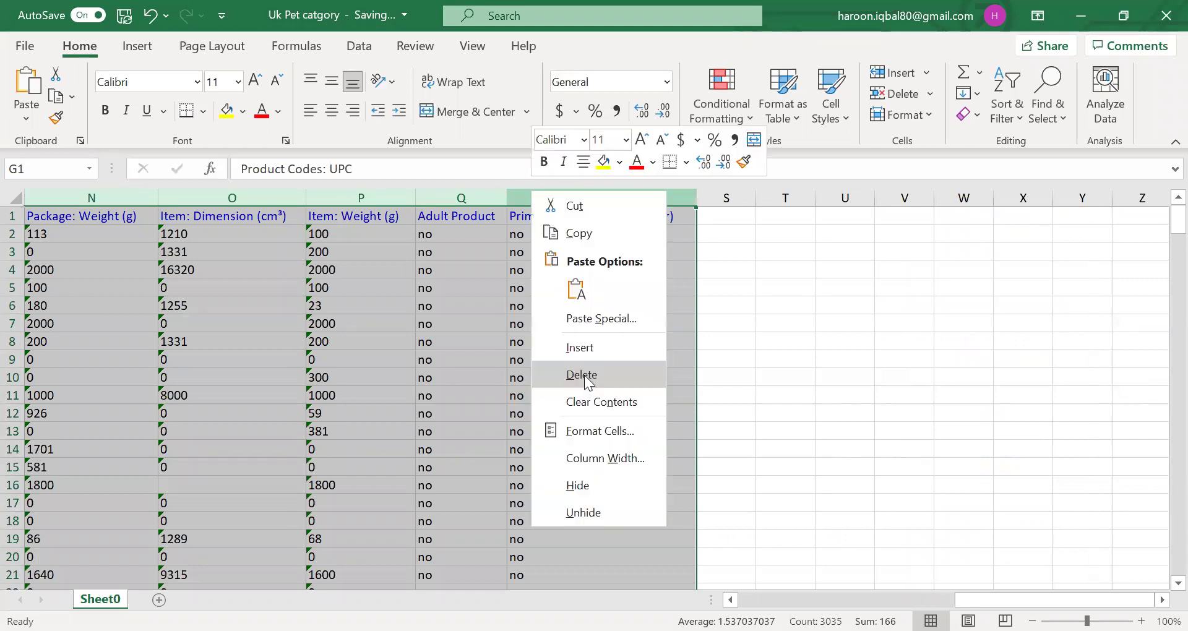
{"action": "left_click", "coordinate": [584, 375]}
{"action": "left_click", "coordinate": [626, 236]}
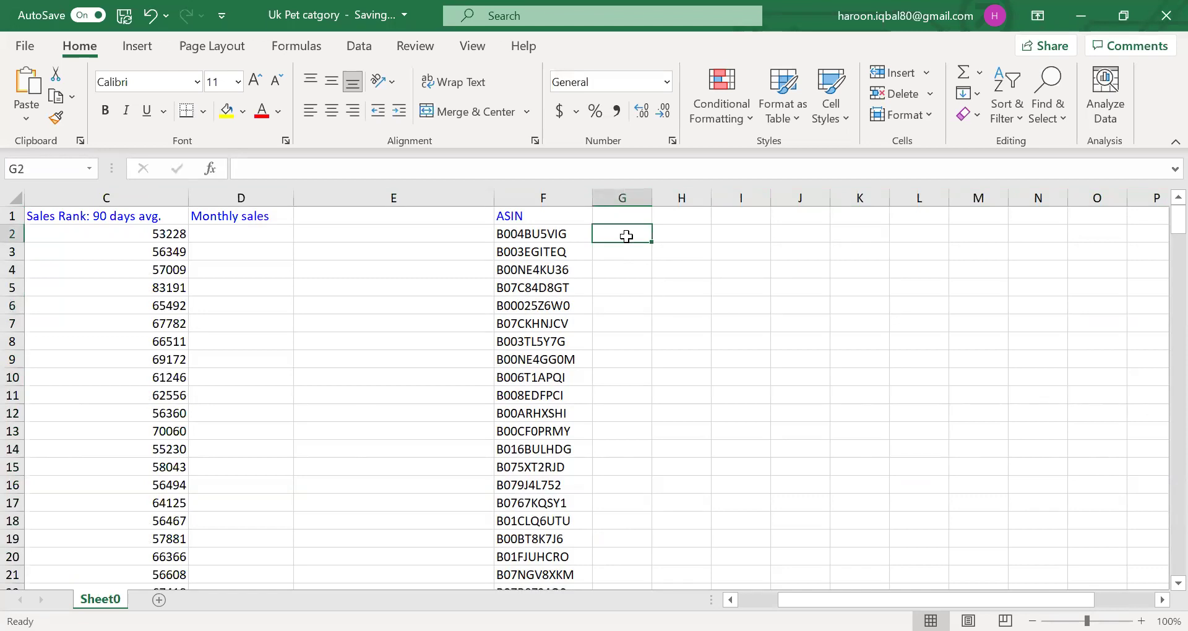
Examine row 2 from the Title column past the ASIN column to review which columns remain.
{"action": "left_click", "coordinate": [116, 234]}
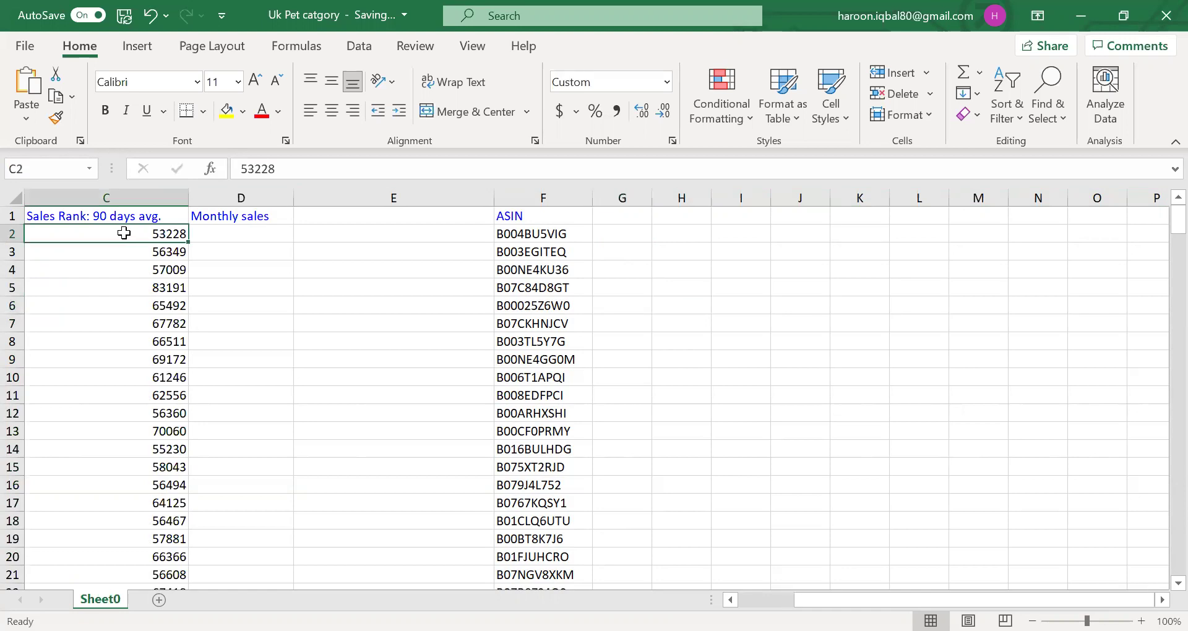
{"action": "key", "text": "Left"}
{"action": "key", "text": "Left"}
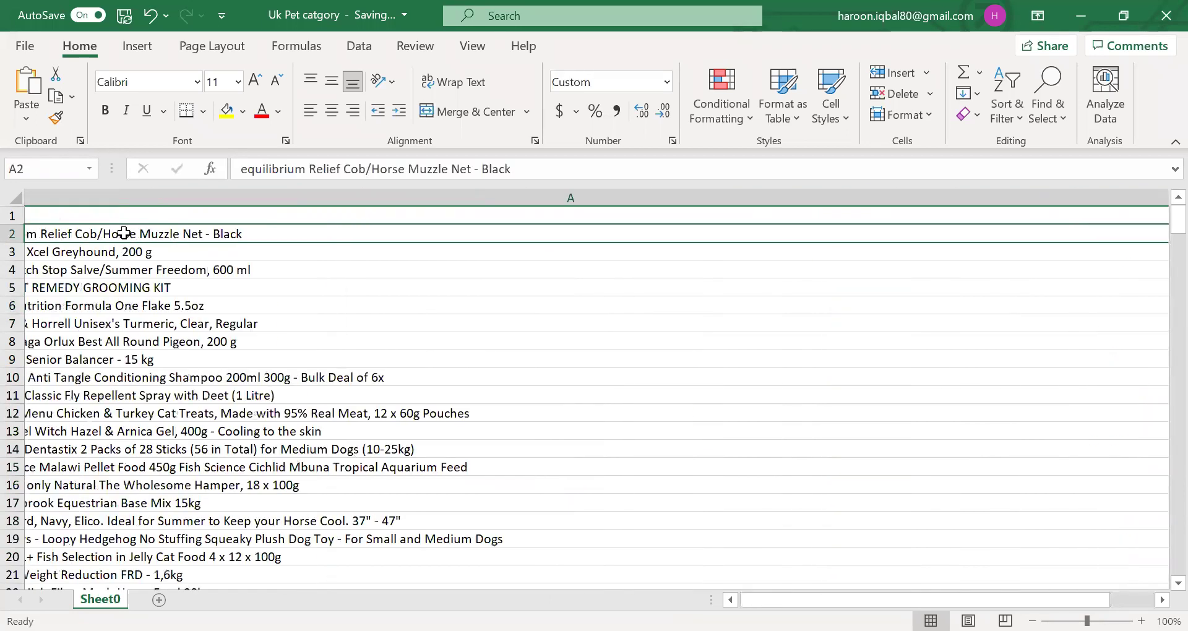
{"action": "key", "text": "Right"}
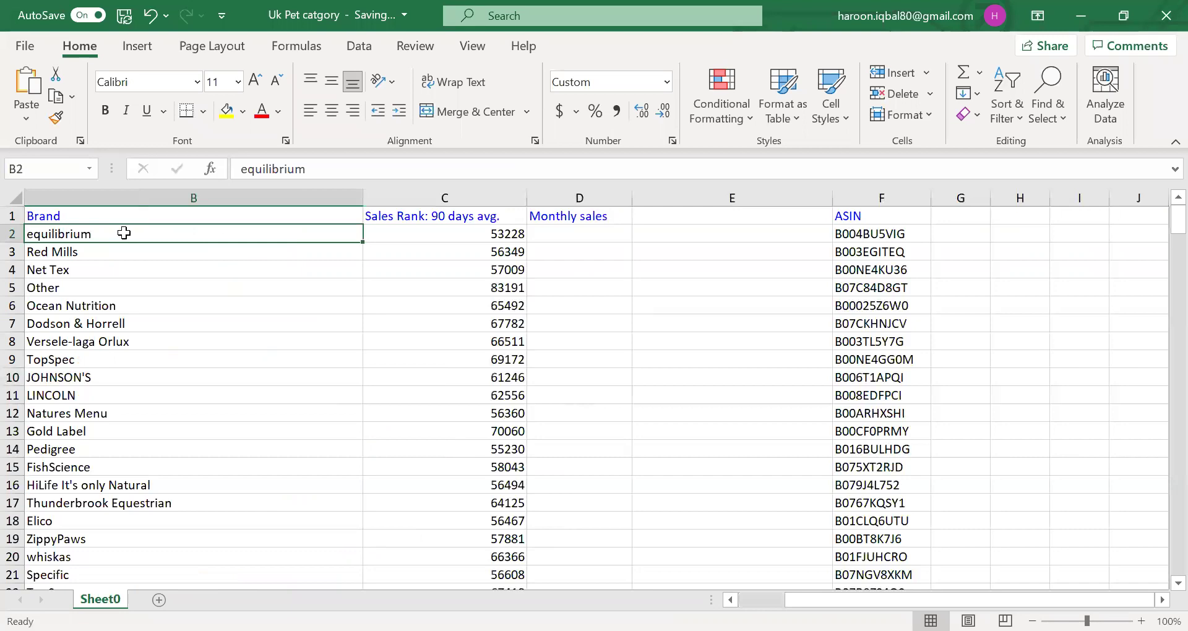
{"action": "key", "text": "Right"}
{"action": "key", "text": "Right"}
{"action": "key", "text": "Right"}
{"action": "key", "text": "Right"}
{"action": "key", "text": "Right"}
{"action": "key", "text": "Right"}
{"action": "key", "text": "Right"}
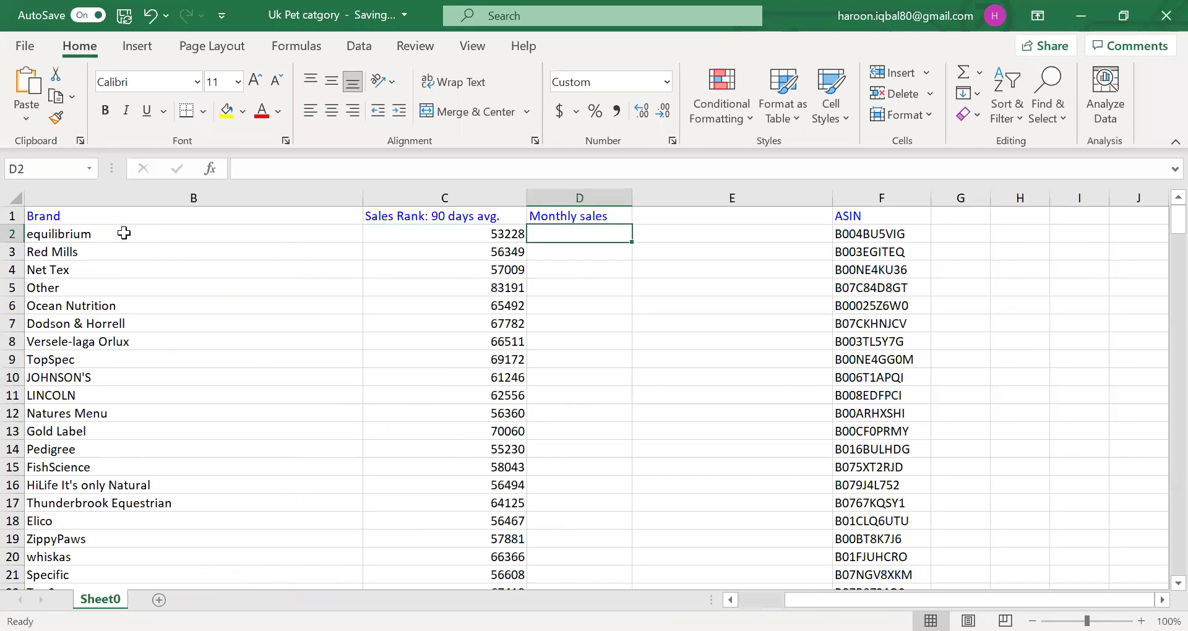
{"action": "key", "text": "Right"}
{"action": "key", "text": "Right"}
{"action": "key", "text": "Right"}
{"action": "key", "text": "Right"}
{"action": "key", "text": "Right"}
{"action": "key", "text": "Right"}
{"action": "key", "text": "Right"}
{"action": "key", "text": "Right"}
{"action": "key", "text": "Right"}
{"action": "key", "text": "Right"}
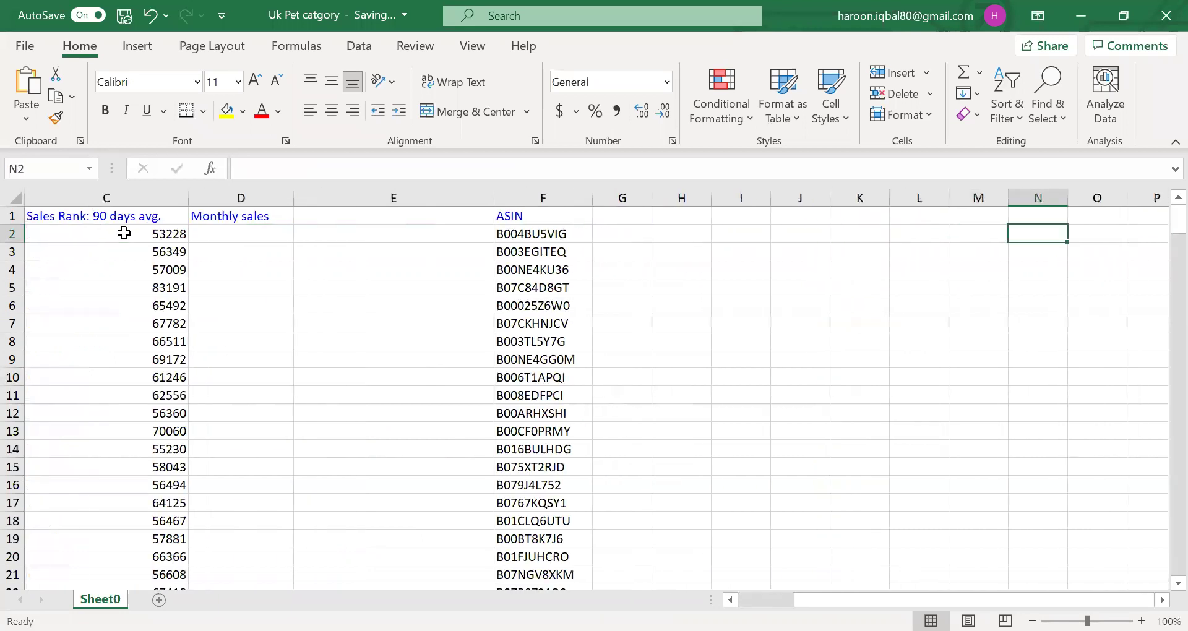
{"action": "key", "text": "Right"}
{"action": "key", "text": "Right"}
{"action": "key", "text": "Right"}
{"action": "key", "text": "Right"}
{"action": "key", "text": "Right"}
{"action": "key", "text": "Right"}
{"action": "key", "text": "Right"}
{"action": "key", "text": "Right"}
{"action": "key", "text": "Right"}
{"action": "key", "text": "Right"}
{"action": "key", "text": "Right"}
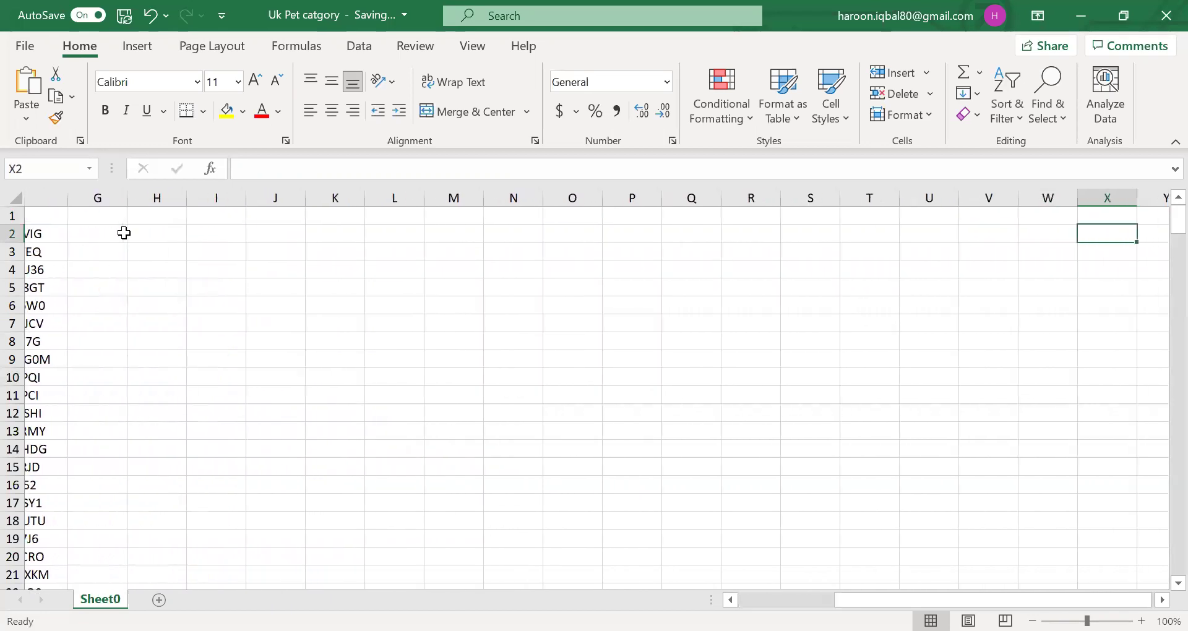
{"action": "key", "text": "Right"}
{"action": "key", "text": "Right"}
{"action": "key", "text": "Right"}
{"action": "key", "text": "Right"}
{"action": "key", "text": "Left"}
{"action": "key", "text": "Left"}
{"action": "key", "text": "Left"}
{"action": "key", "text": "Left"}
{"action": "key", "text": "Left"}
{"action": "key", "text": "Left"}
{"action": "key", "text": "Left"}
{"action": "key", "text": "Left"}
{"action": "key", "text": "Left"}
{"action": "key", "text": "Left"}
{"action": "key", "text": "Left"}
{"action": "key", "text": "Left"}
{"action": "key", "text": "Left"}
{"action": "key", "text": "Left"}
{"action": "key", "text": "Left"}
{"action": "key", "text": "Left"}
{"action": "key", "text": "Left"}
{"action": "key", "text": "Left"}
{"action": "key", "text": "Home"}
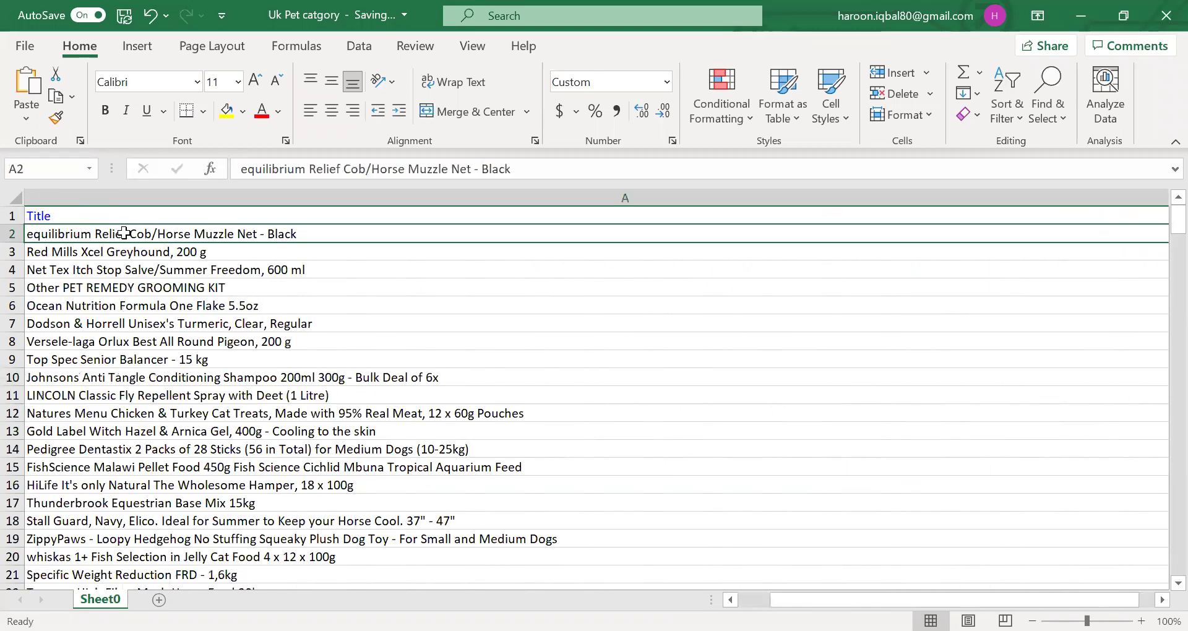
{"action": "left_click", "coordinate": [324, 292]}
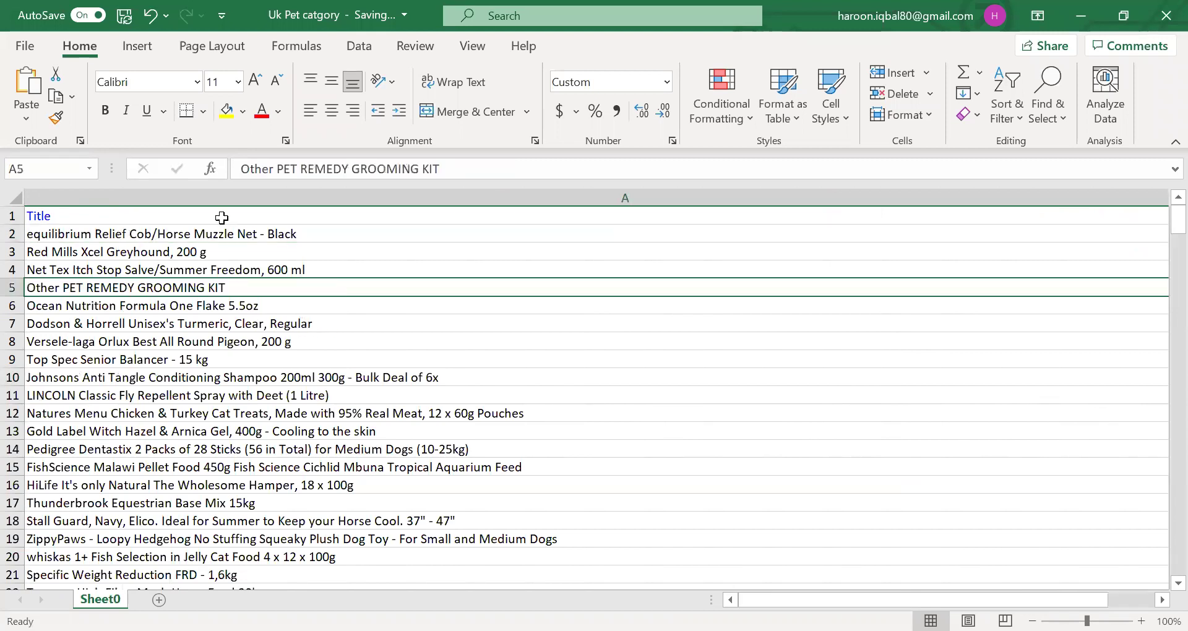
{"action": "left_click", "coordinate": [297, 235]}
{"action": "key", "text": "Right"}
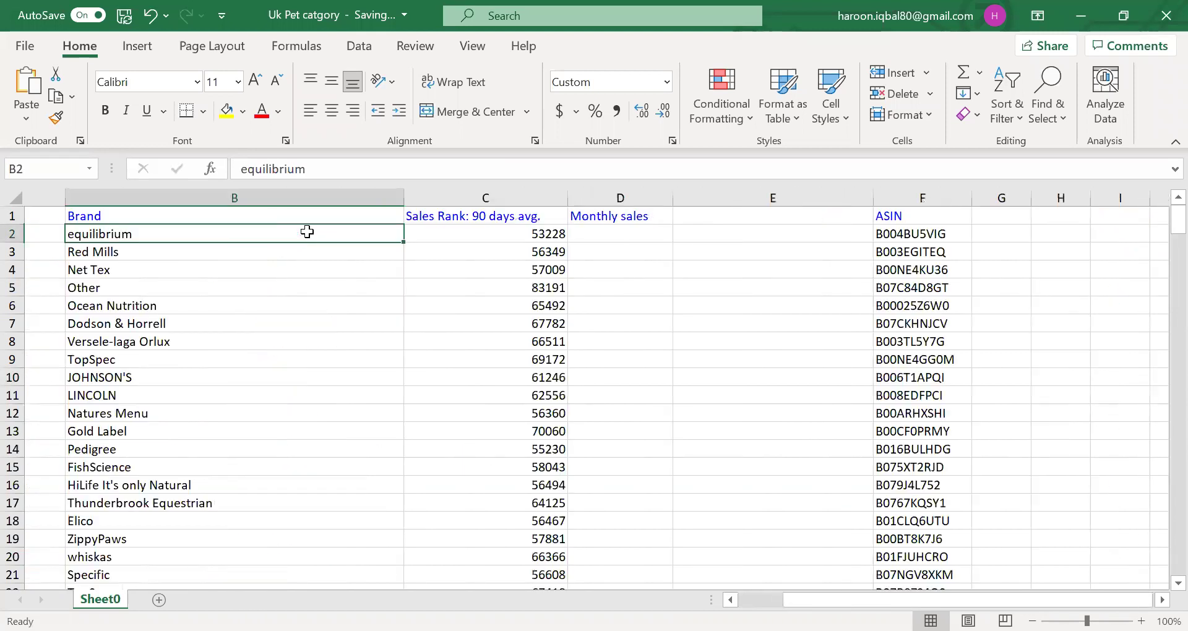
{"action": "key", "text": "Right"}
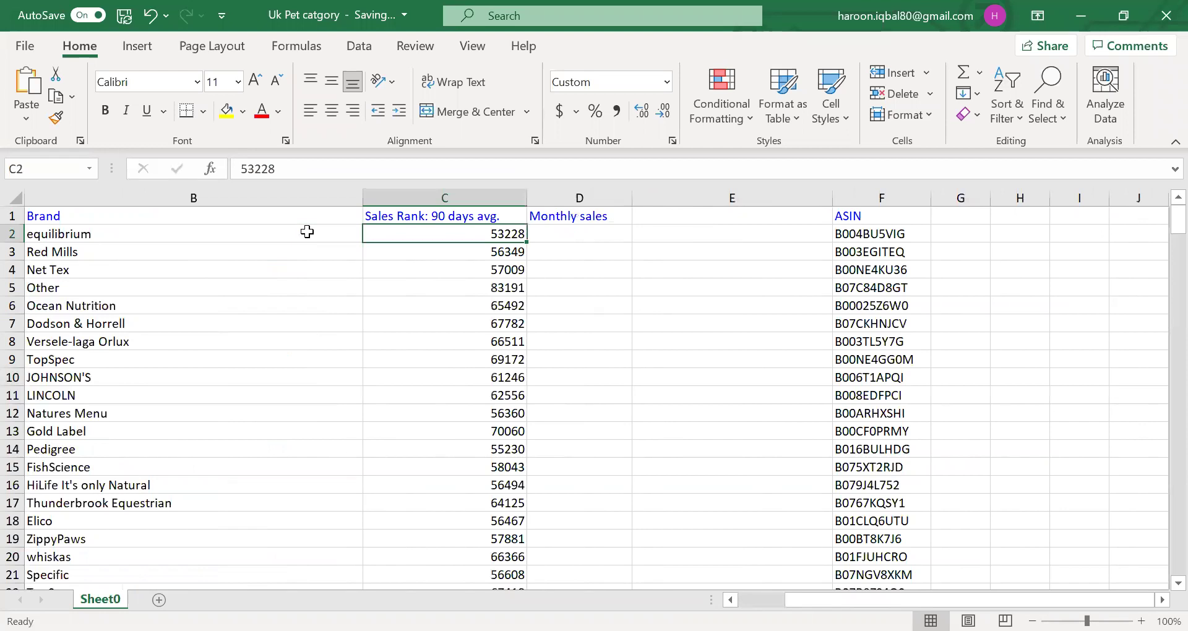
{"action": "left_click", "coordinate": [550, 289]}
{"action": "left_click", "coordinate": [593, 237]}
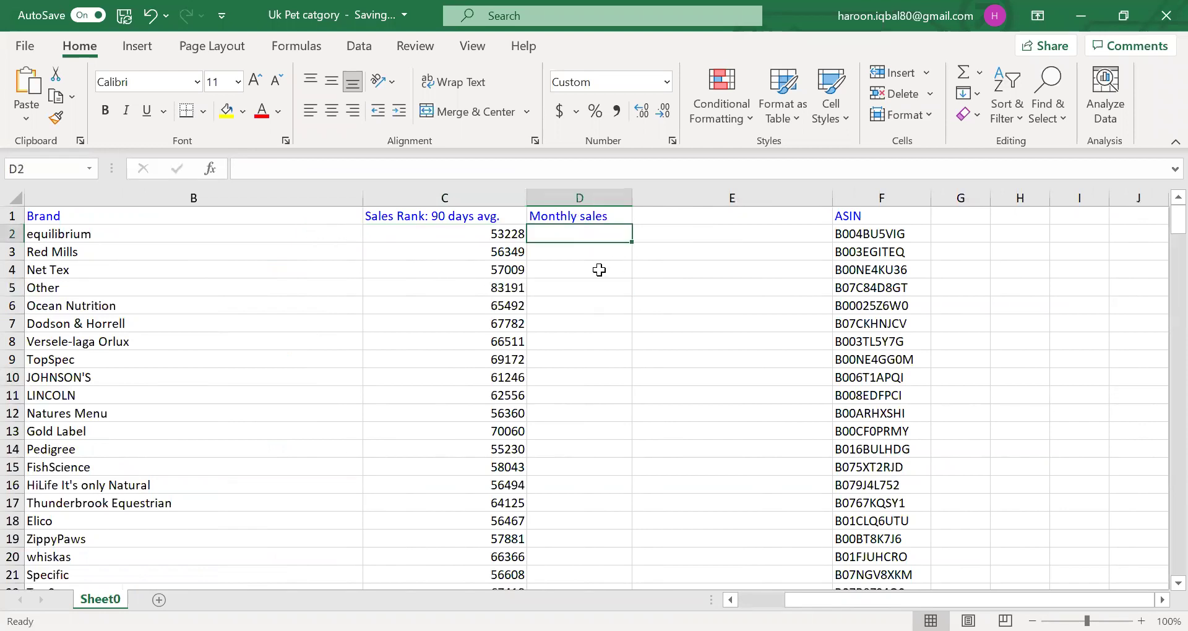
Insert two blank columns between Brand and "Sales Rank: 90 days avg.".
{"action": "left_click", "coordinate": [387, 194]}
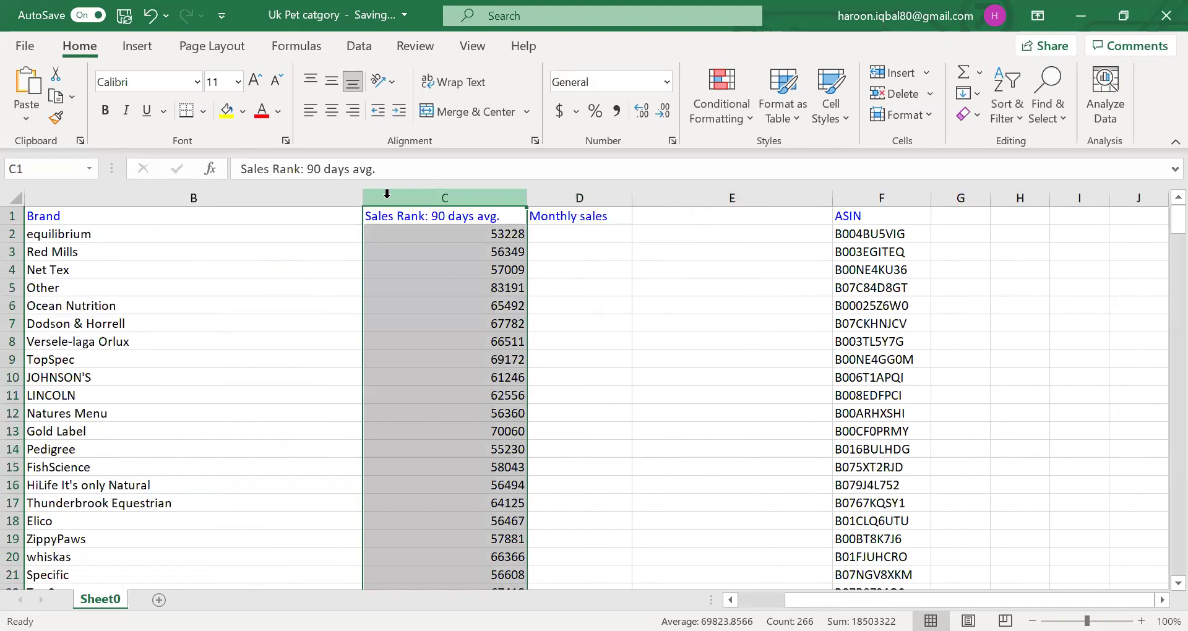
{"action": "right_click", "coordinate": [387, 198]}
{"action": "left_click", "coordinate": [462, 360]}
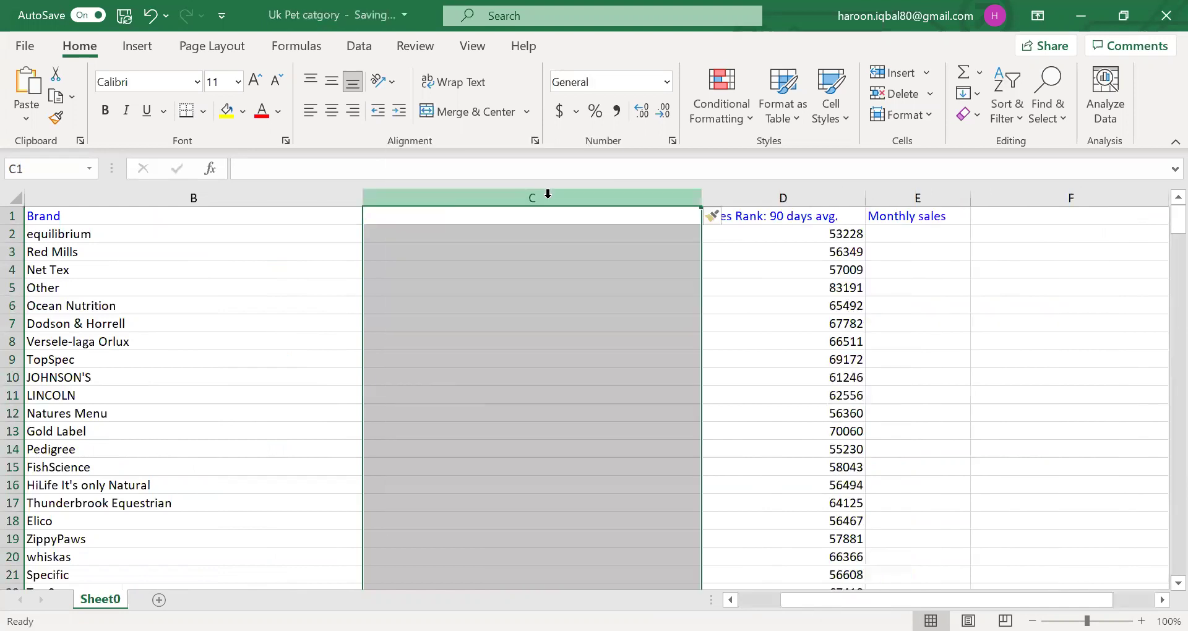
{"action": "right_click", "coordinate": [552, 195]}
{"action": "left_click", "coordinate": [610, 364]}
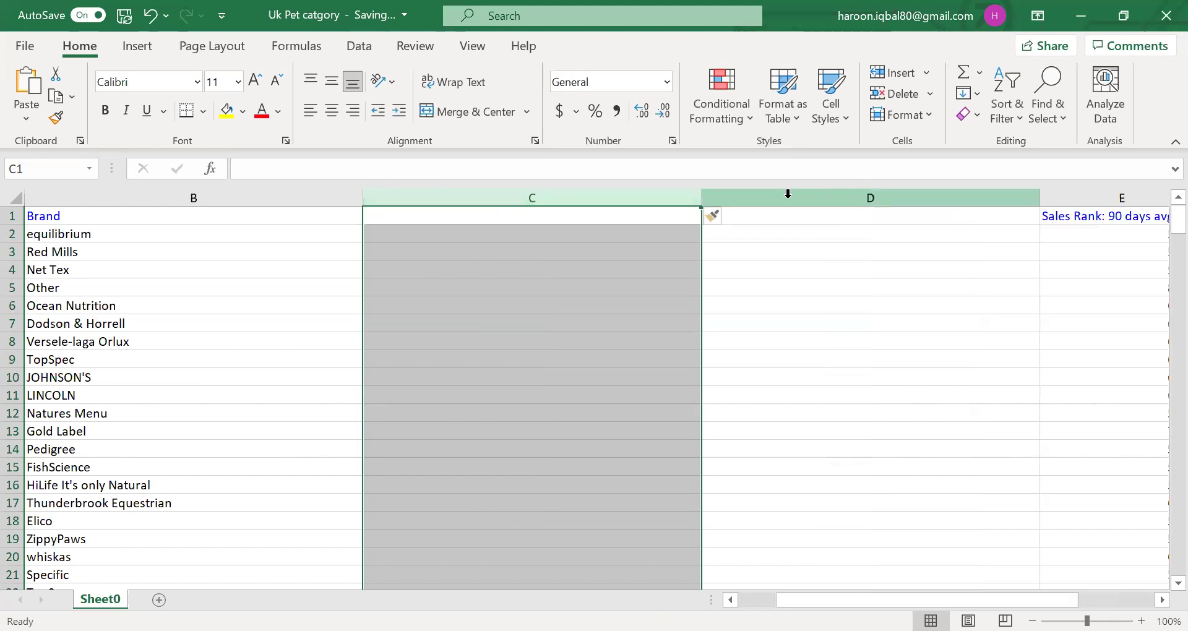
{"action": "left_click", "coordinate": [788, 194]}
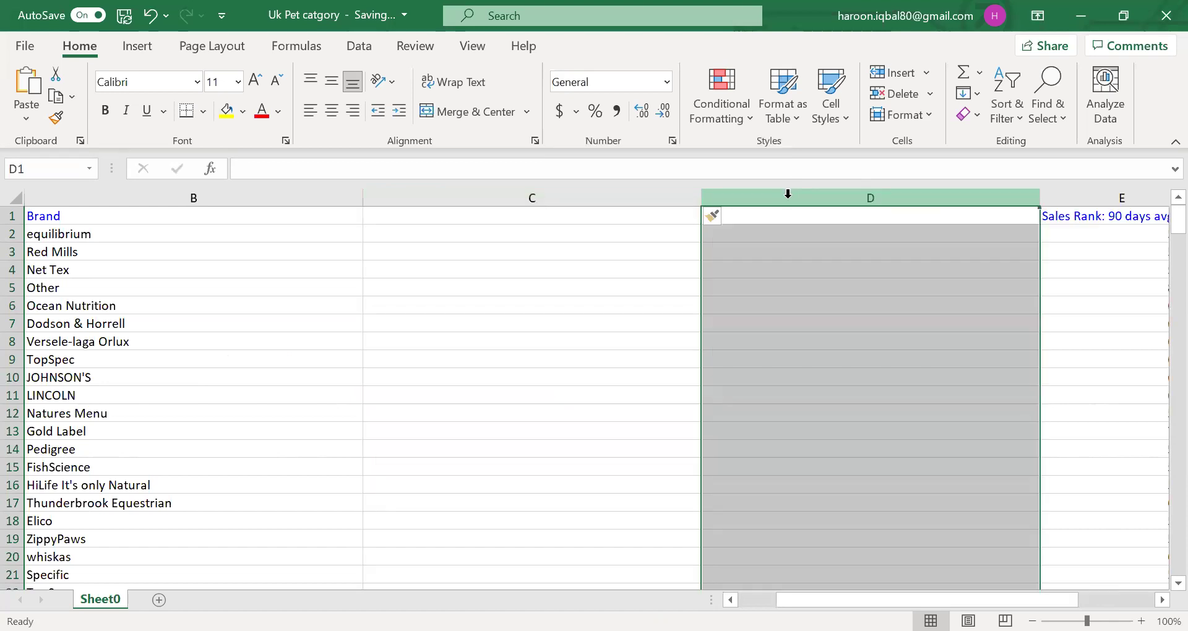
{"action": "left_click", "coordinate": [597, 287]}
Label the three blank header cells after Brand as Website, Email Address and Contact.
{"action": "left_click", "coordinate": [531, 213]}
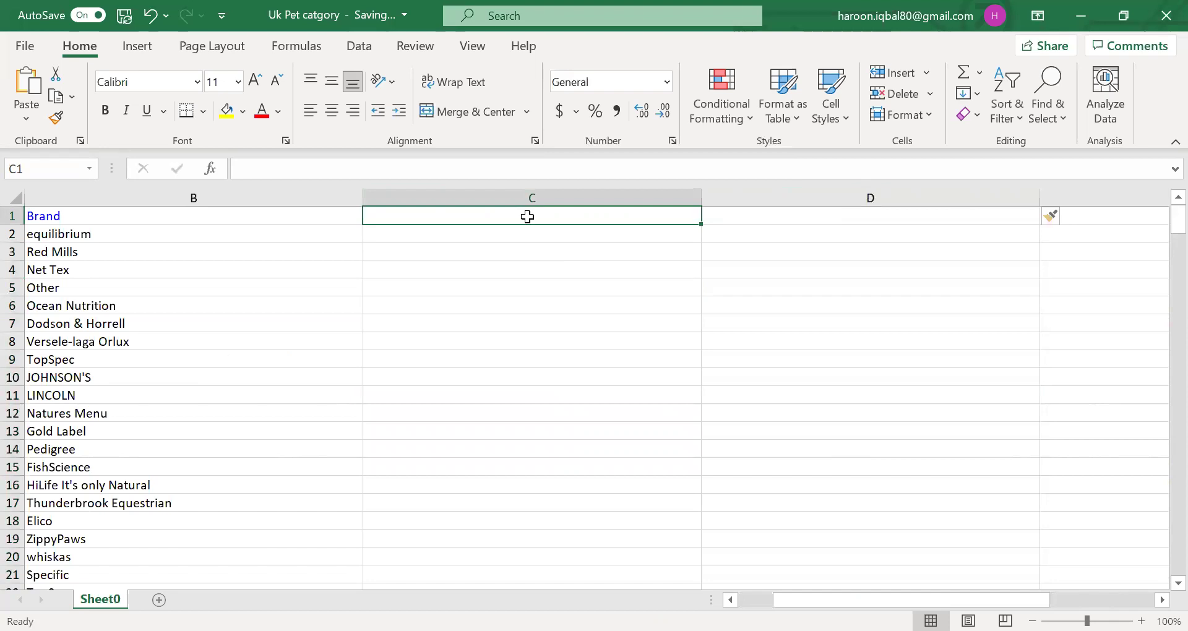
{"action": "type", "text": "Website"}
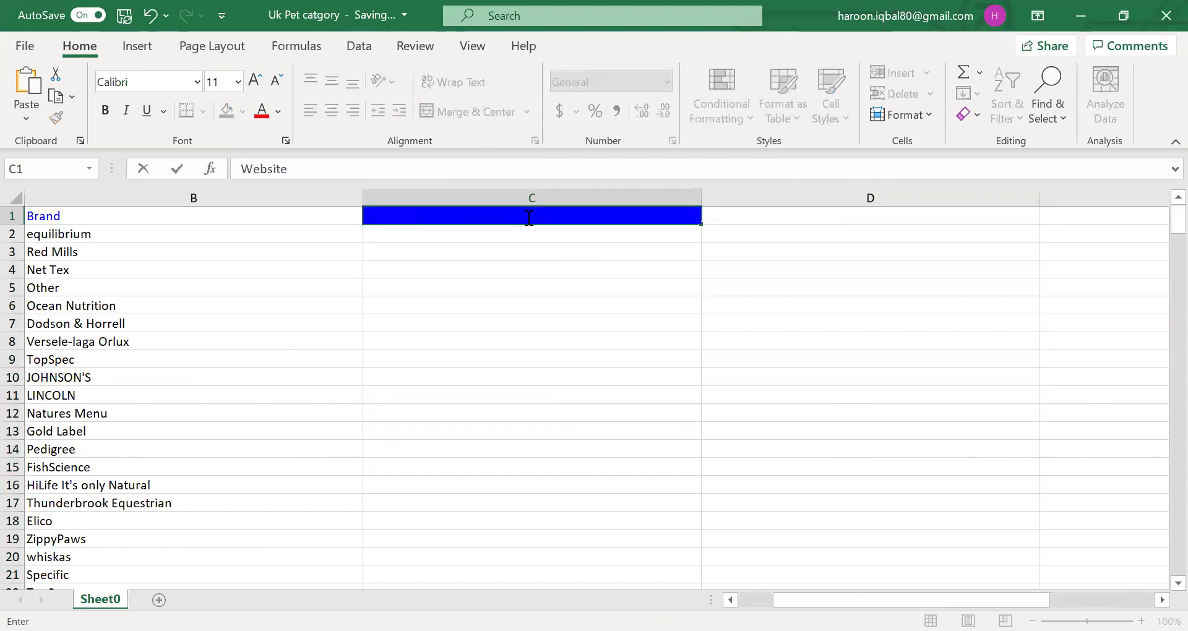
{"action": "key", "text": "Tab"}
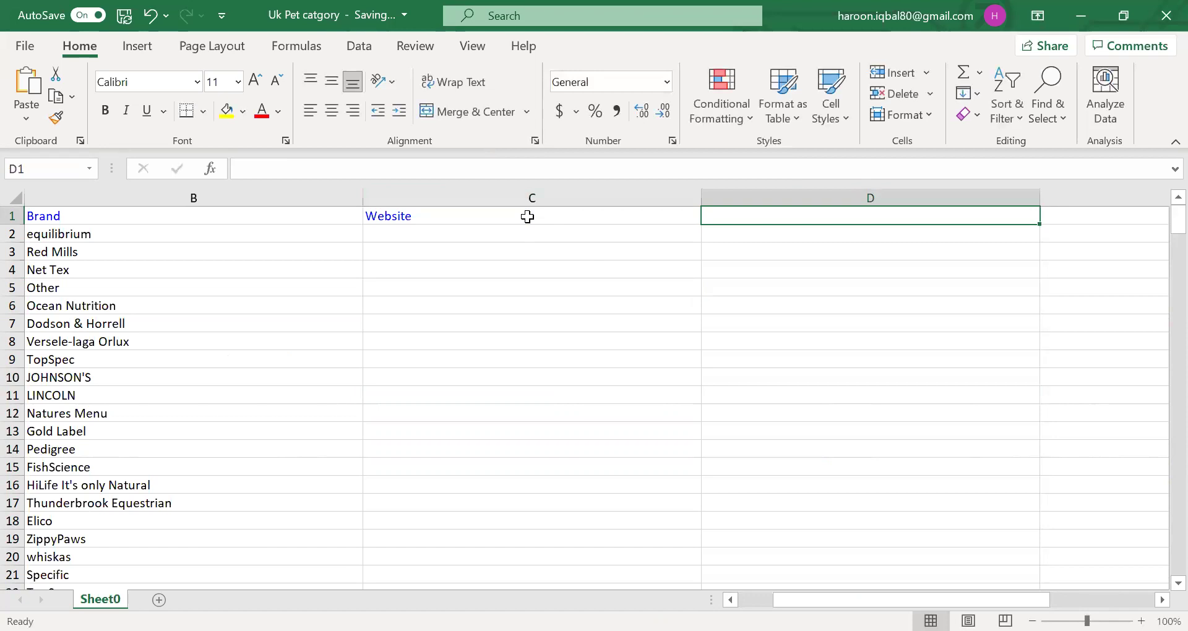
{"action": "type", "text": "Email"}
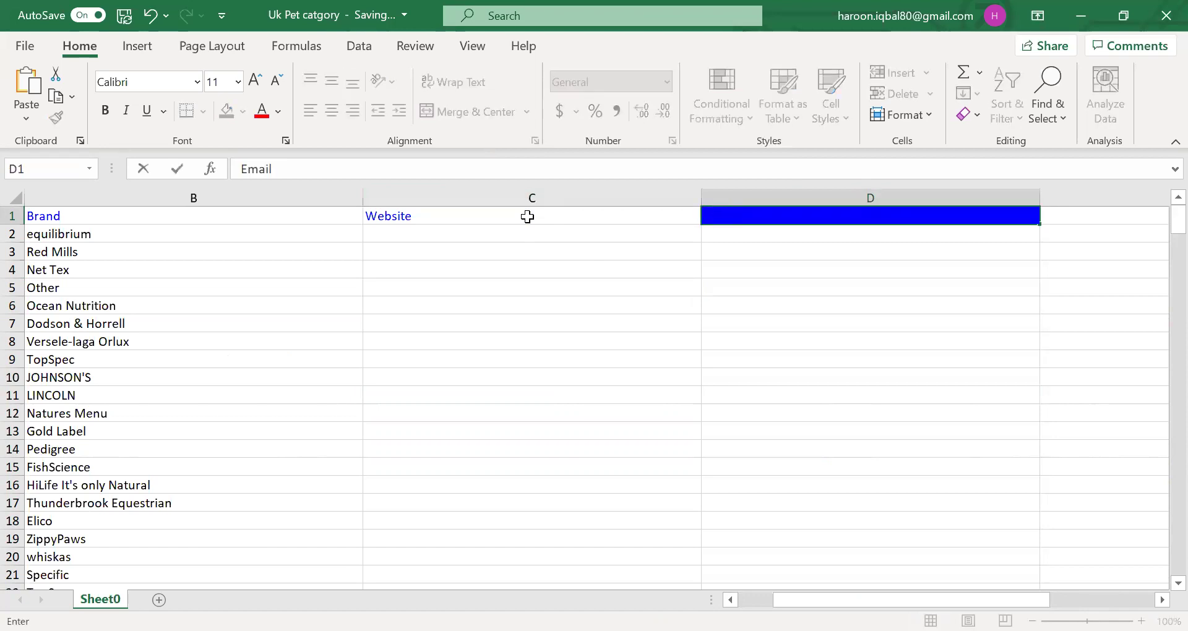
{"action": "type", "text": " Address"}
{"action": "key", "text": "Tab"}
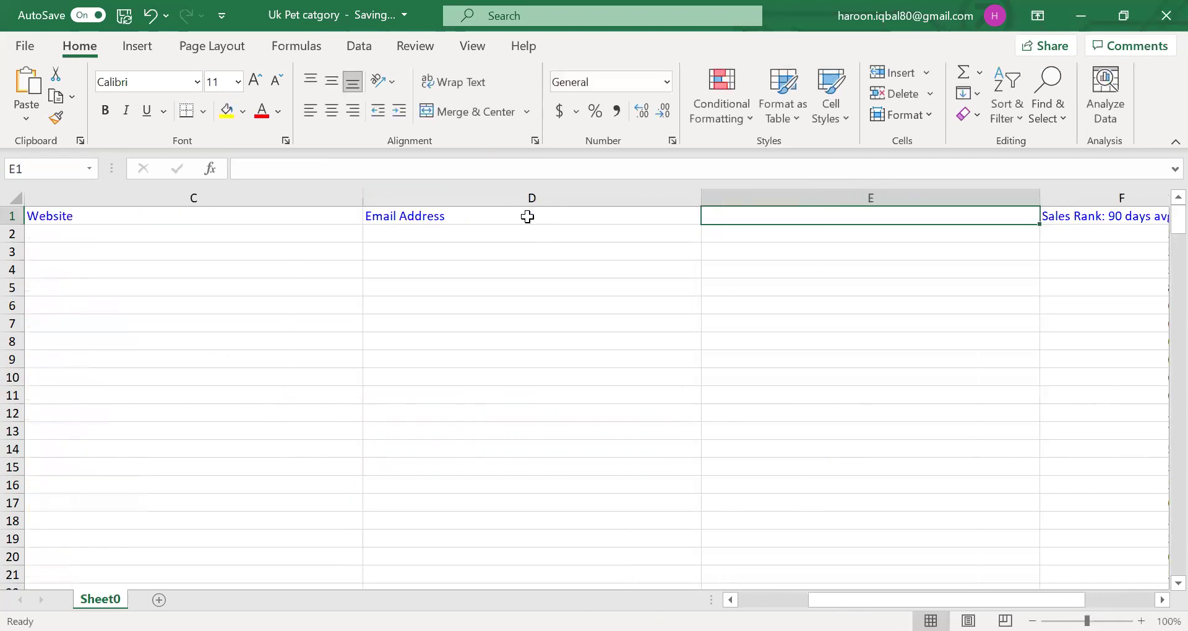
{"action": "type", "text": "Contact"}
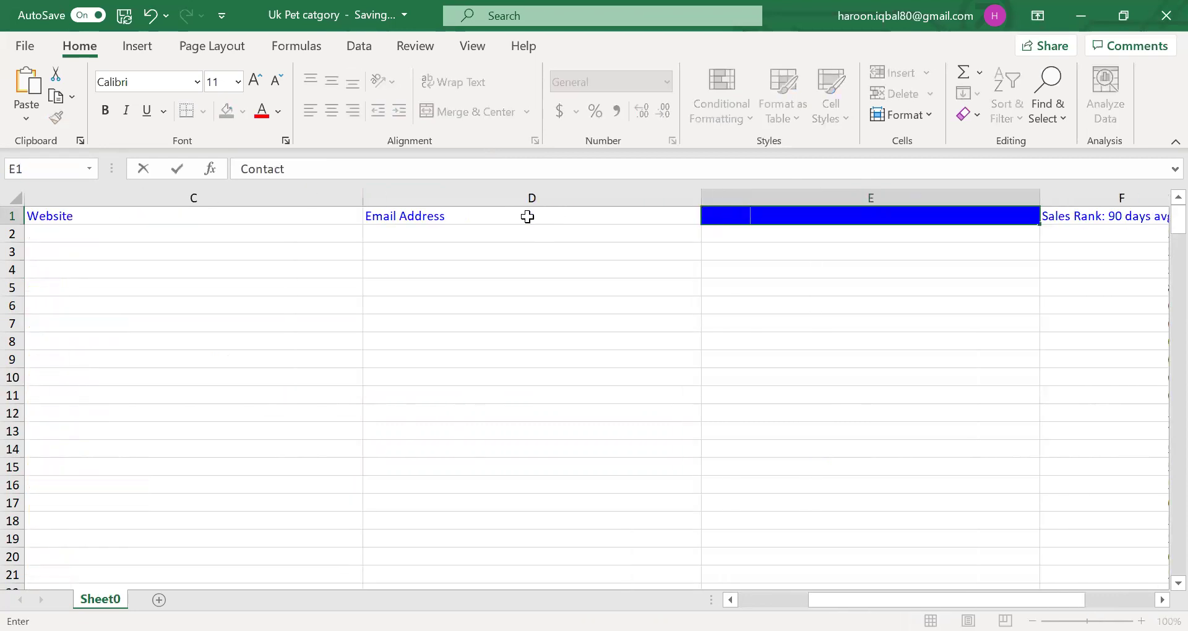
{"action": "key", "text": "Tab"}
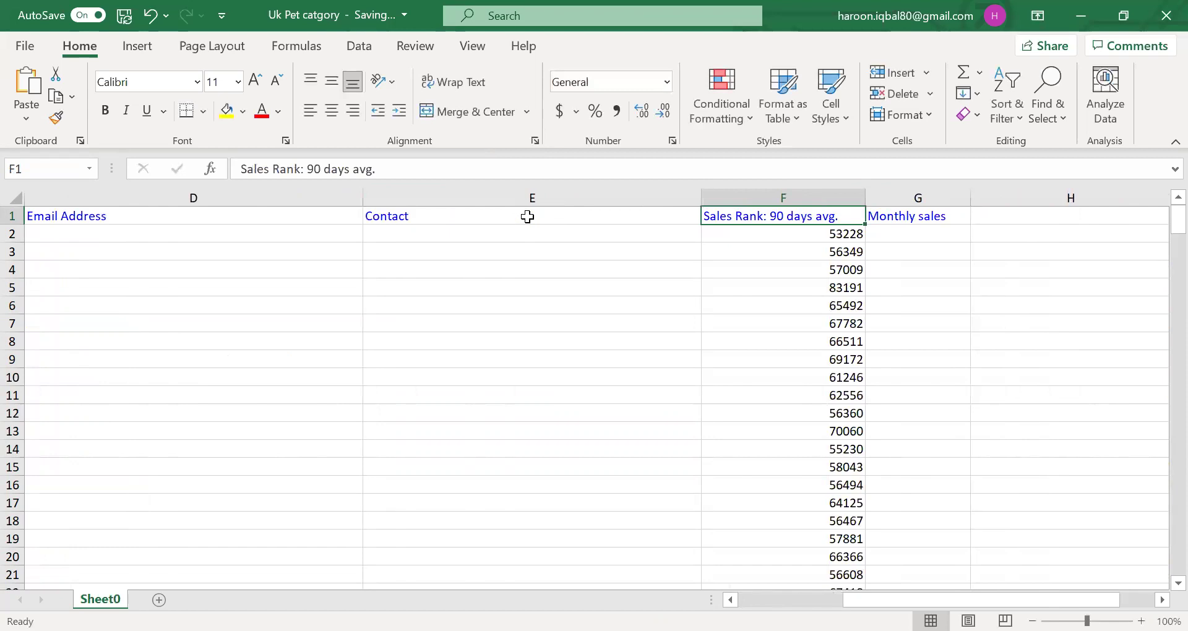
Check the first products' 90-day average sales ranks and the neighbouring Monthly sales column.
{"action": "left_click", "coordinate": [906, 216]}
{"action": "left_click", "coordinate": [916, 269]}
{"action": "left_click", "coordinate": [803, 237]}
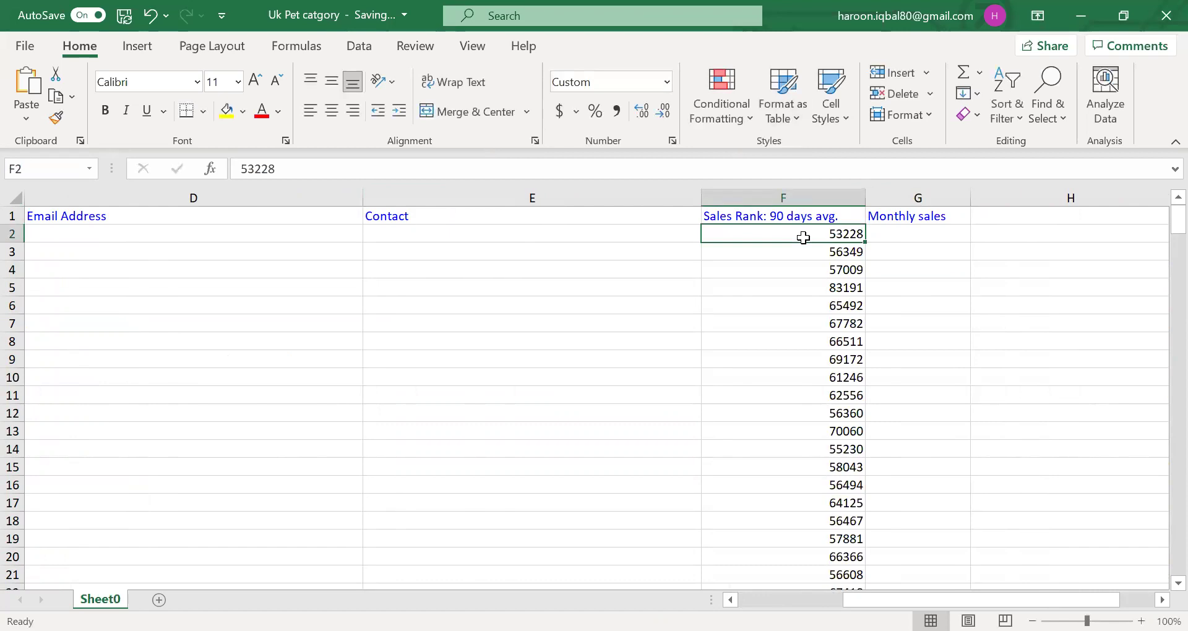
{"action": "left_click", "coordinate": [811, 284]}
{"action": "left_click", "coordinate": [821, 233]}
{"action": "left_click", "coordinate": [881, 283]}
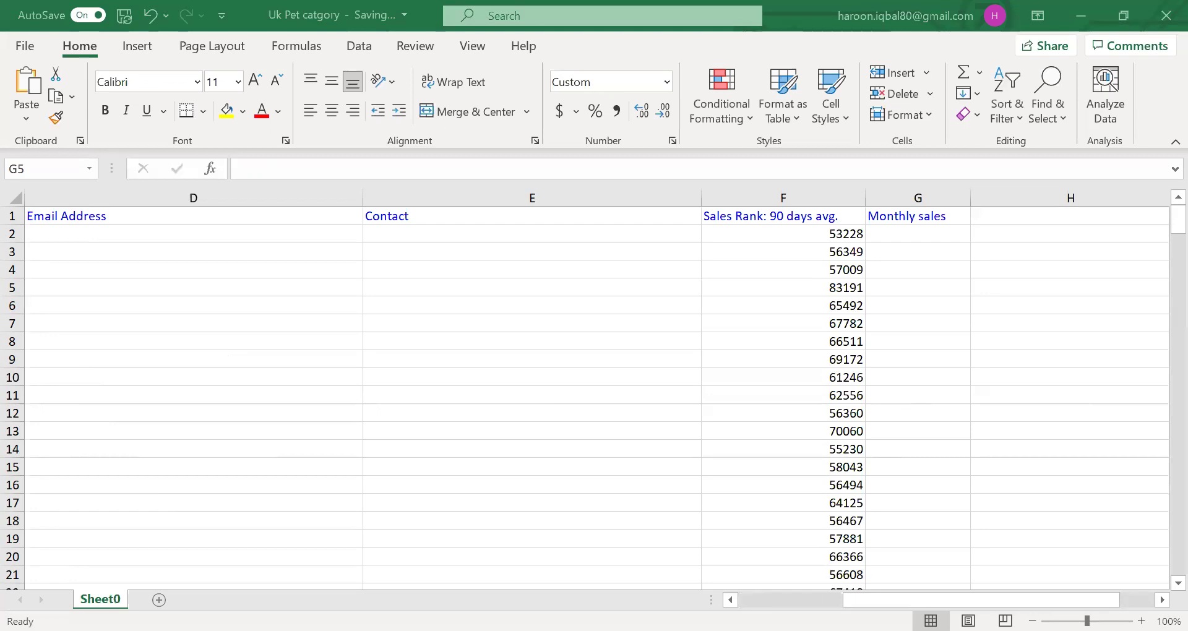
Switch to Jungle Scout's sales estimator in the browser, enter rank 53228 and choose the United Kingdom marketplace.
{"action": "key", "text": "alt+Tab"}
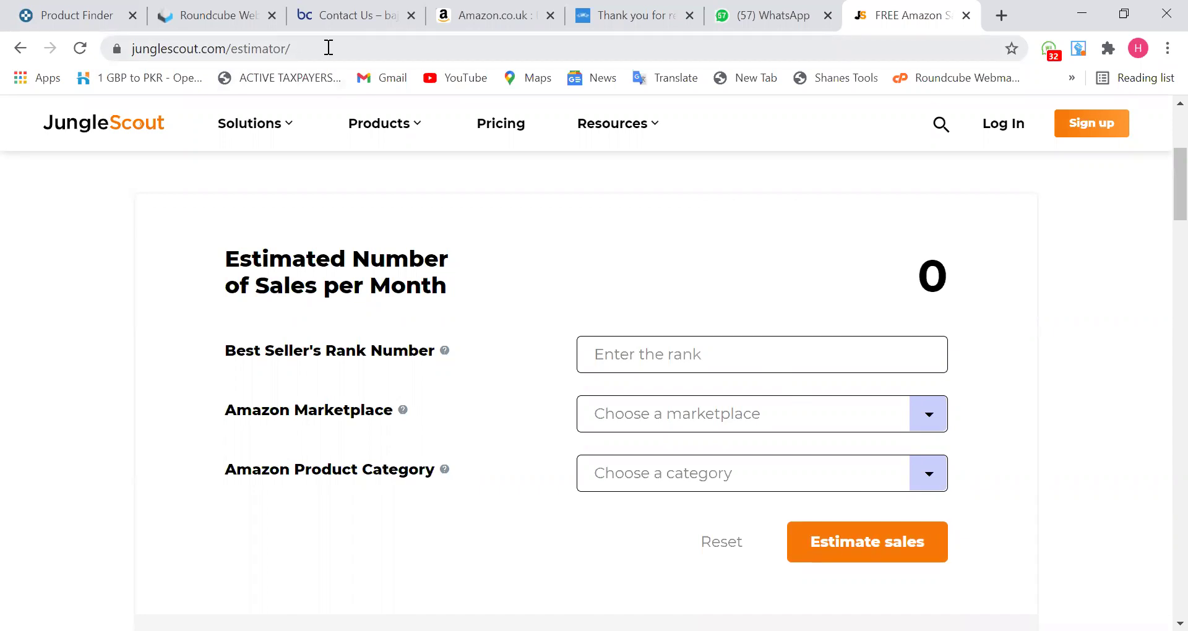
{"action": "left_click", "coordinate": [379, 123]}
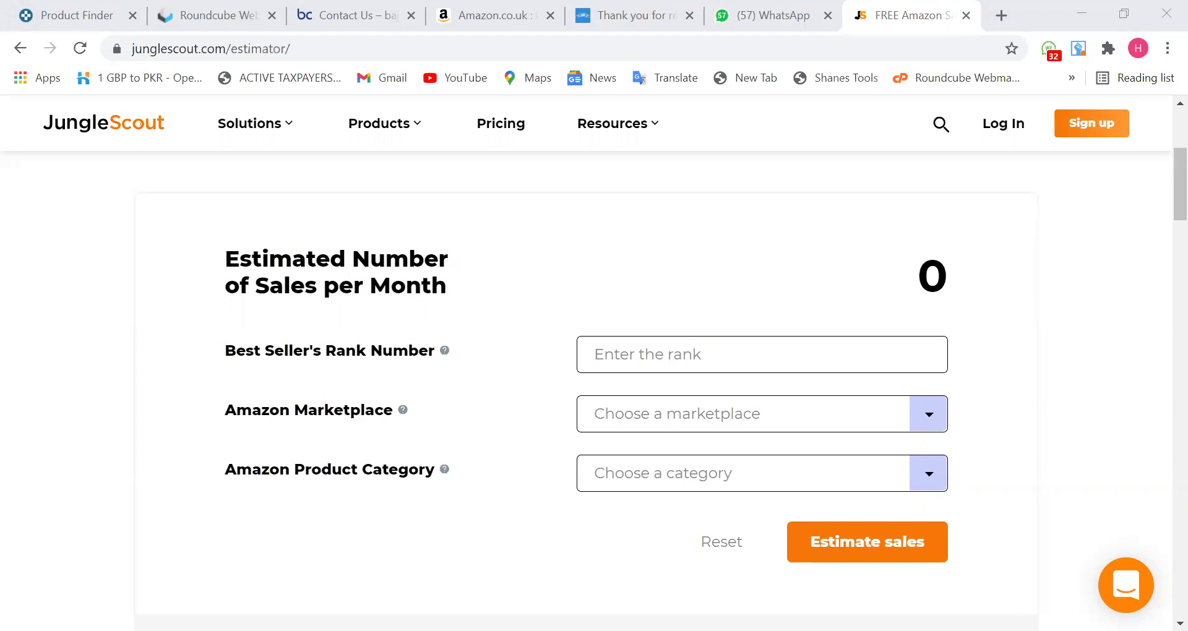
{"action": "left_click", "coordinate": [747, 354]}
{"action": "type", "text": "53228"}
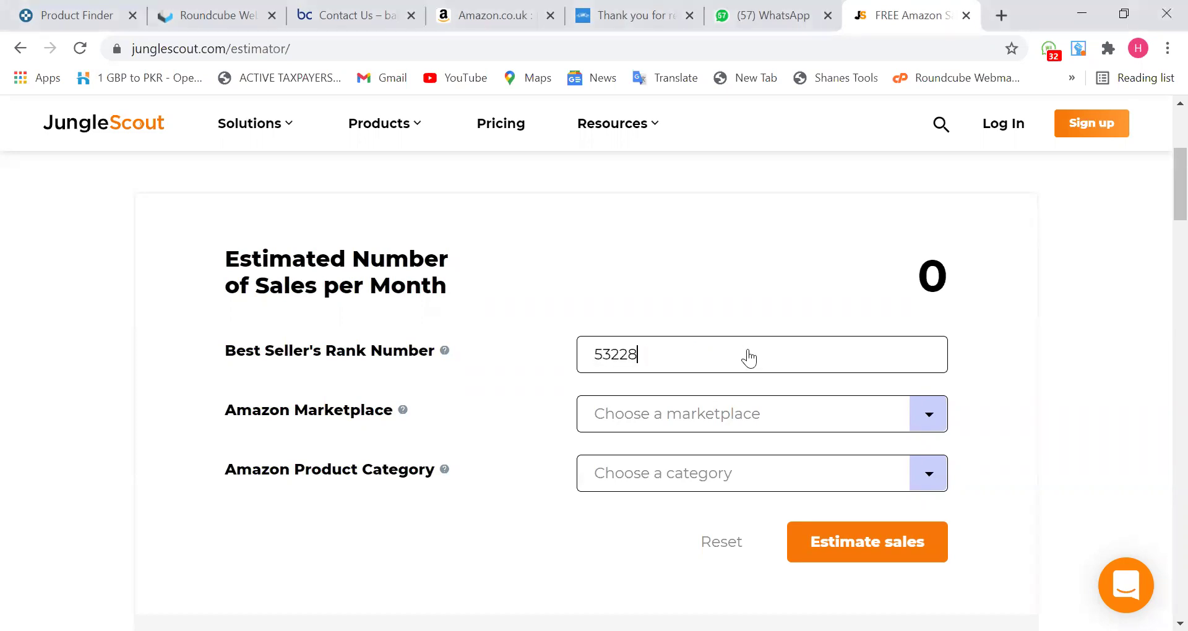
{"action": "left_click", "coordinate": [751, 418]}
{"action": "left_click", "coordinate": [730, 498]}
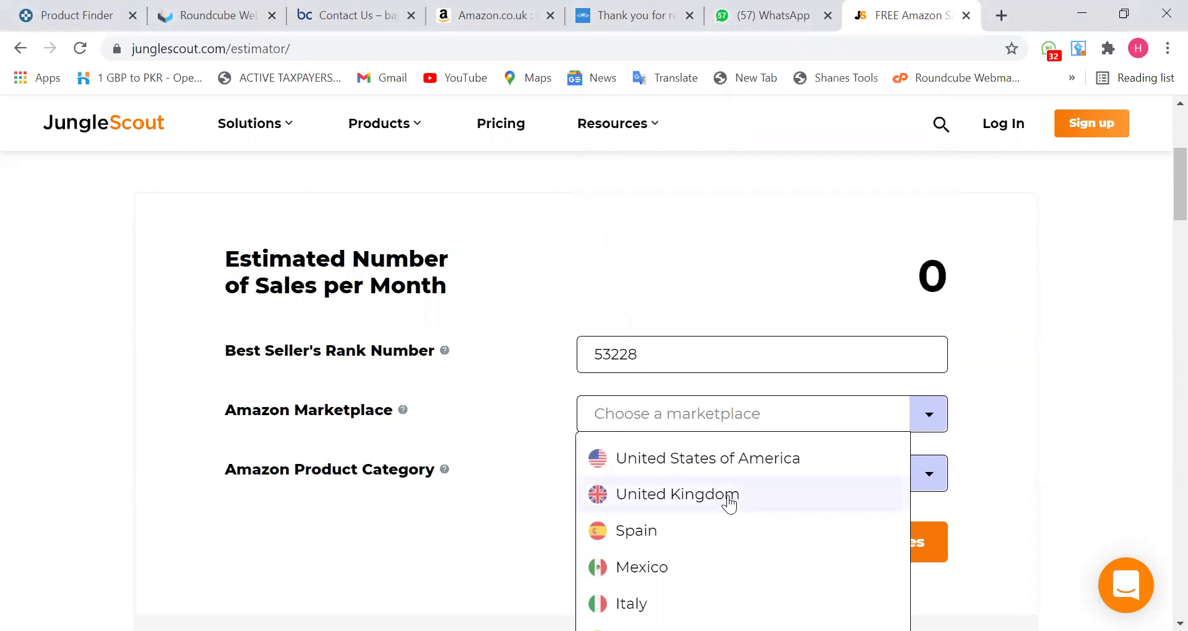
Choose the Pet Supplies category and try to estimate monthly sales for rank 53228.
{"action": "left_click", "coordinate": [749, 479]}
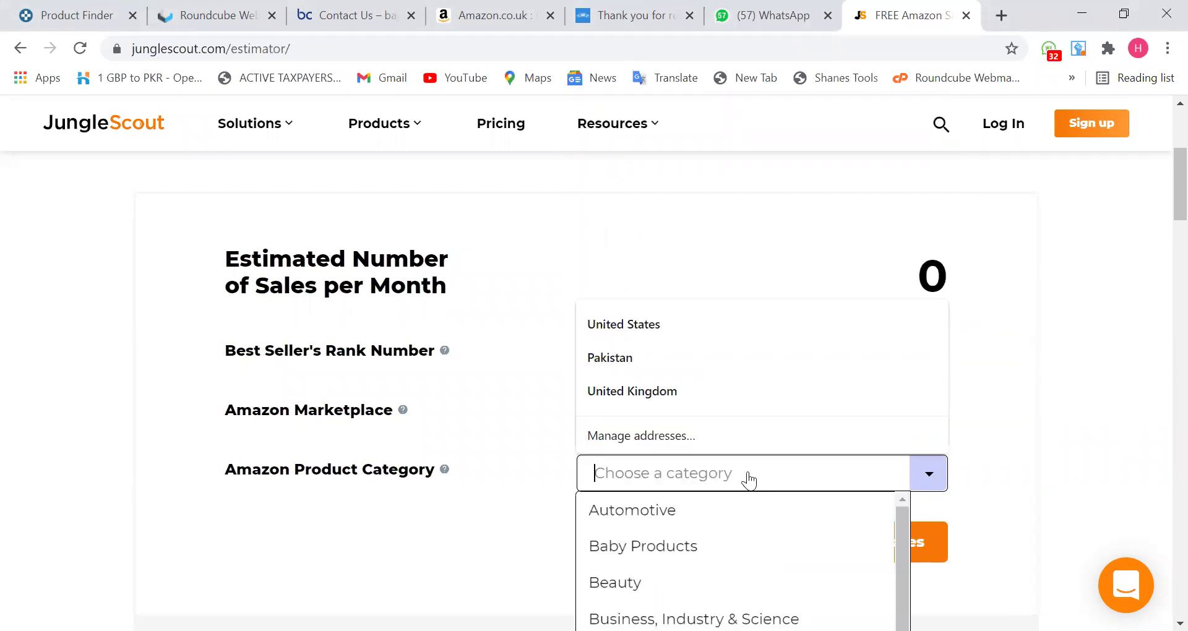
{"action": "scroll", "coordinate": [770, 476], "scroll_direction": "down", "scroll_amount": 1}
{"action": "scroll", "coordinate": [772, 473], "scroll_direction": "down", "scroll_amount": 5}
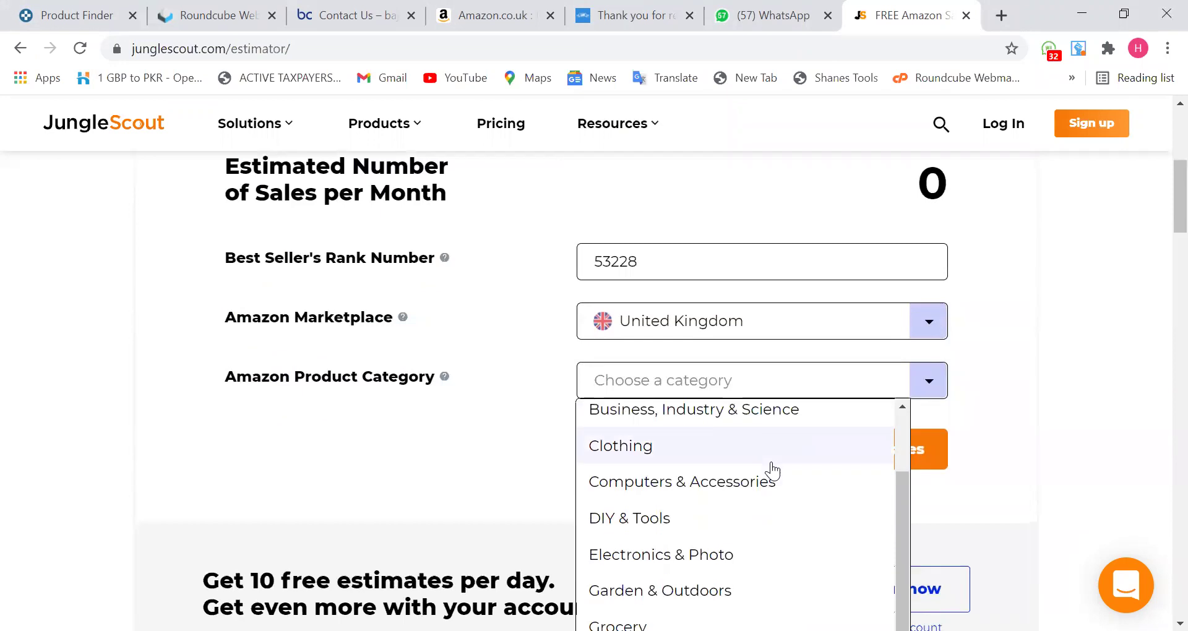
{"action": "scroll", "coordinate": [772, 472], "scroll_direction": "down", "scroll_amount": 2}
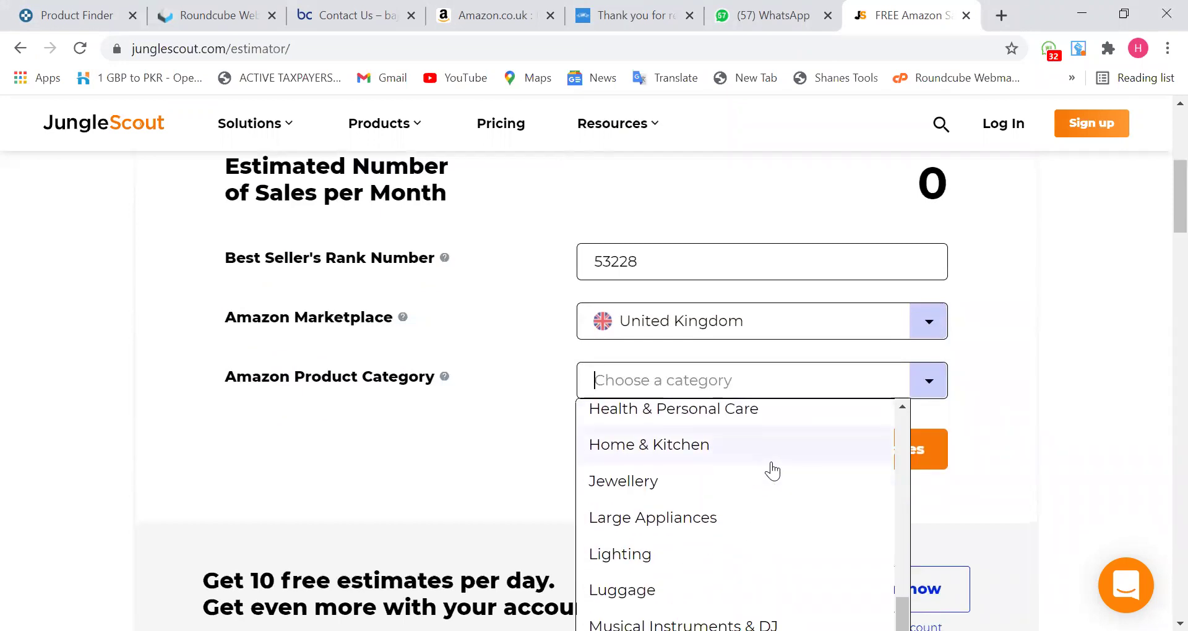
{"action": "scroll", "coordinate": [772, 472], "scroll_direction": "down", "scroll_amount": 3}
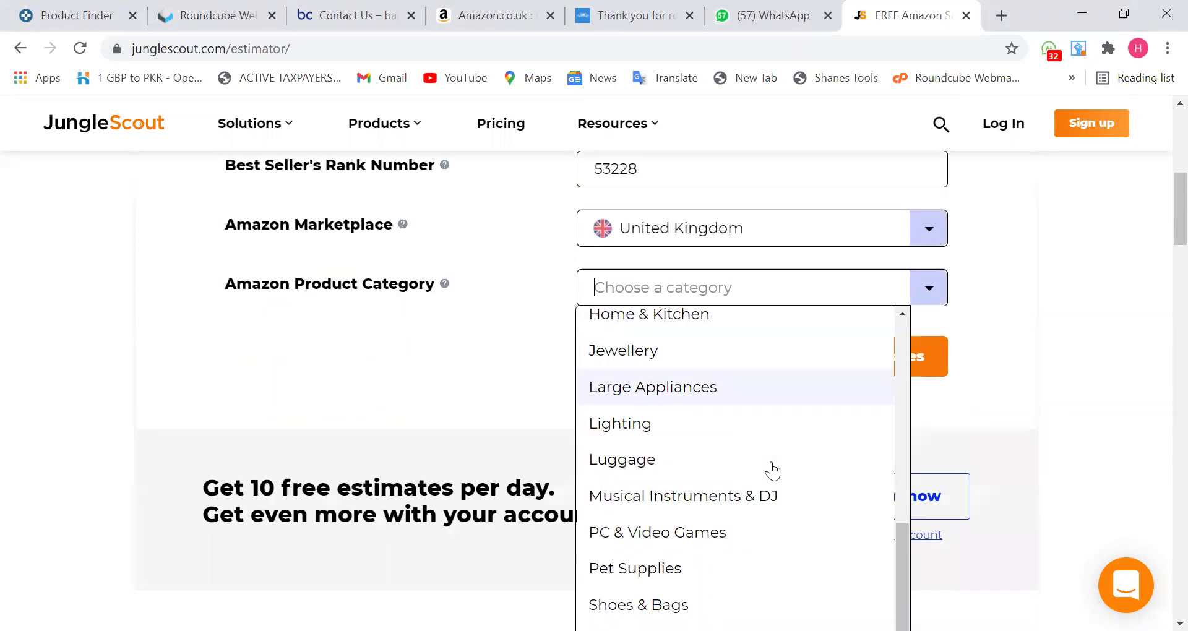
{"action": "scroll", "coordinate": [660, 477], "scroll_direction": "down", "scroll_amount": 1}
{"action": "left_click", "coordinate": [663, 474]}
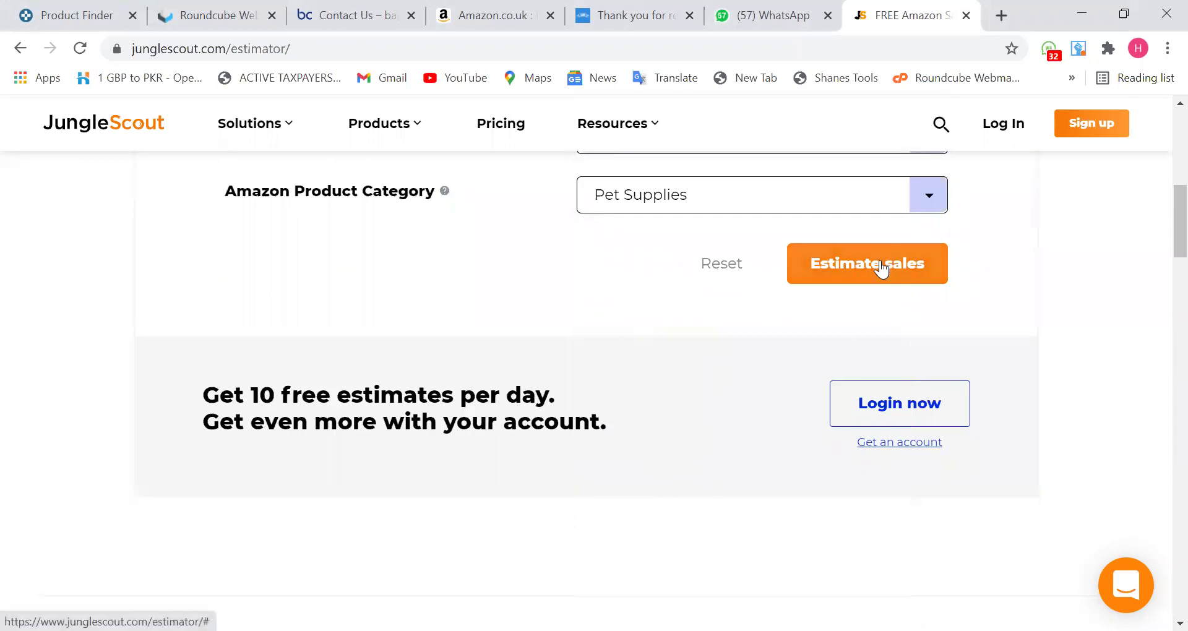
{"action": "scroll", "coordinate": [1155, 257], "scroll_direction": "up", "scroll_amount": 1}
{"action": "scroll", "coordinate": [1127, 280], "scroll_direction": "up", "scroll_amount": 2}
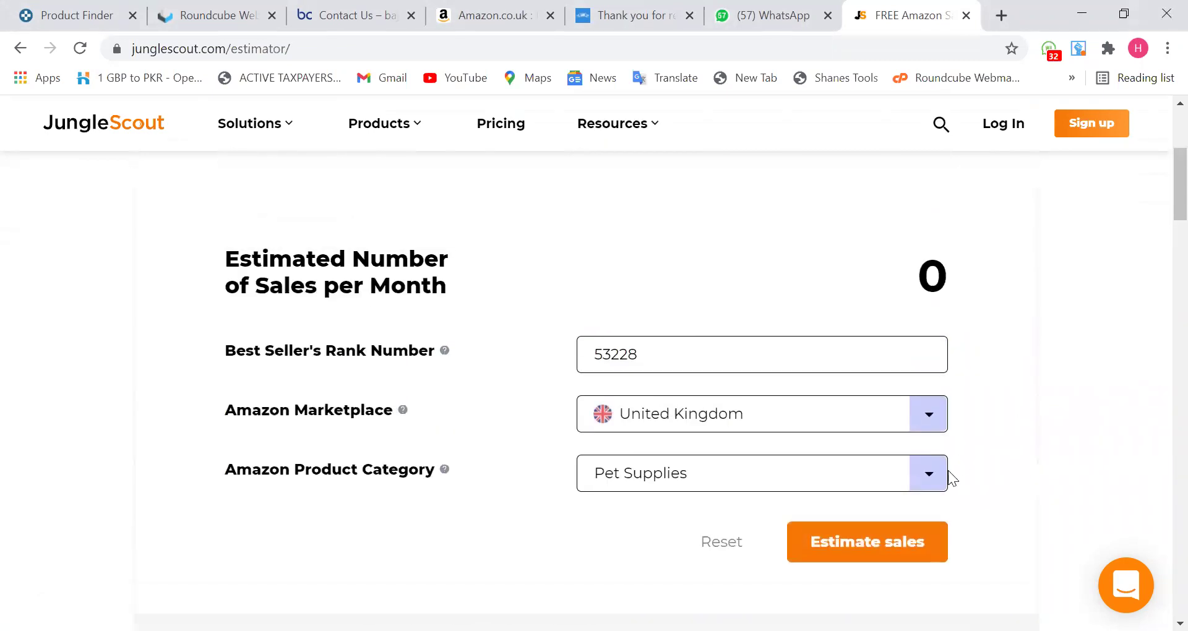
{"action": "left_click", "coordinate": [891, 547]}
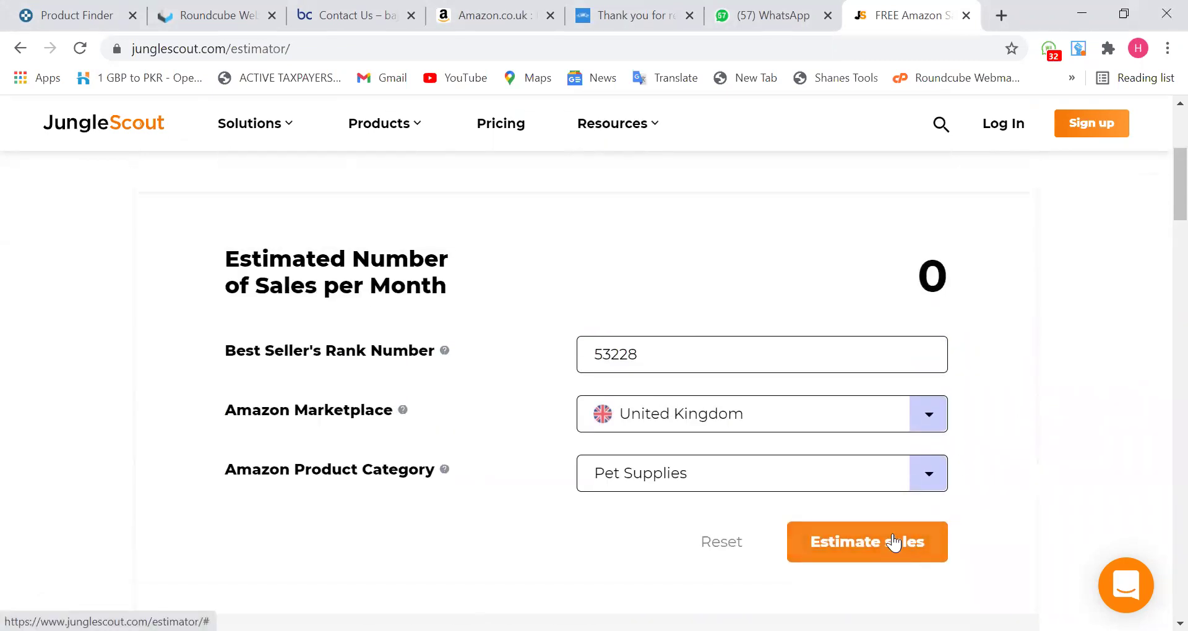
{"action": "left_click", "coordinate": [654, 354]}
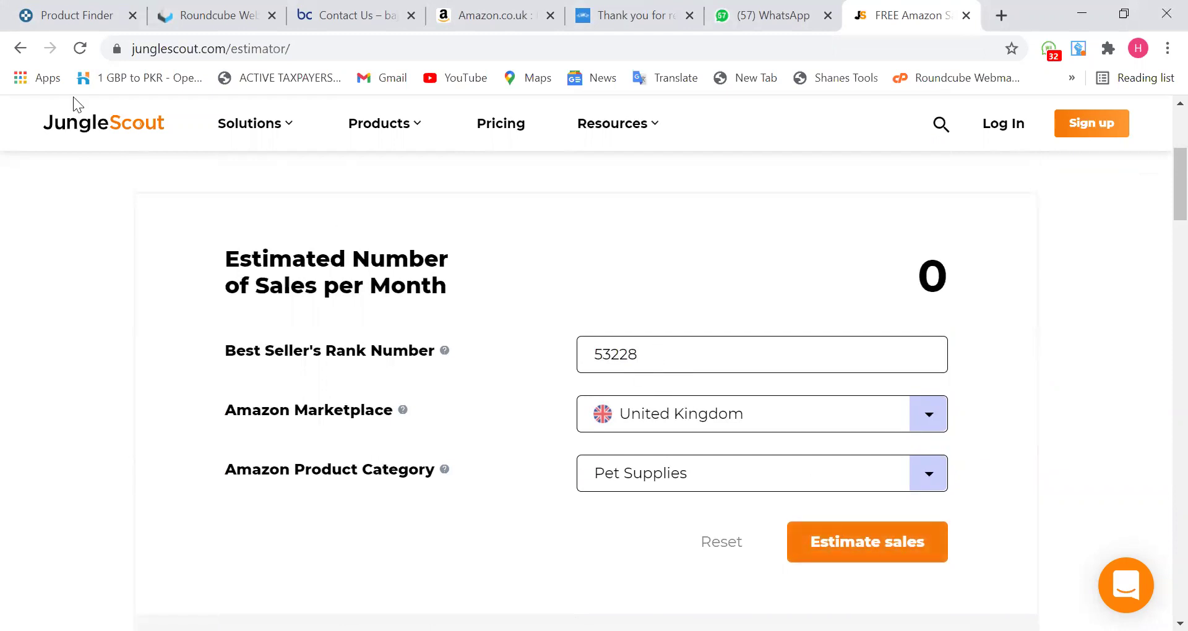
Reload the estimator page, enter the rank 53228 again and select the United Kingdom marketplace.
{"action": "left_click", "coordinate": [81, 48]}
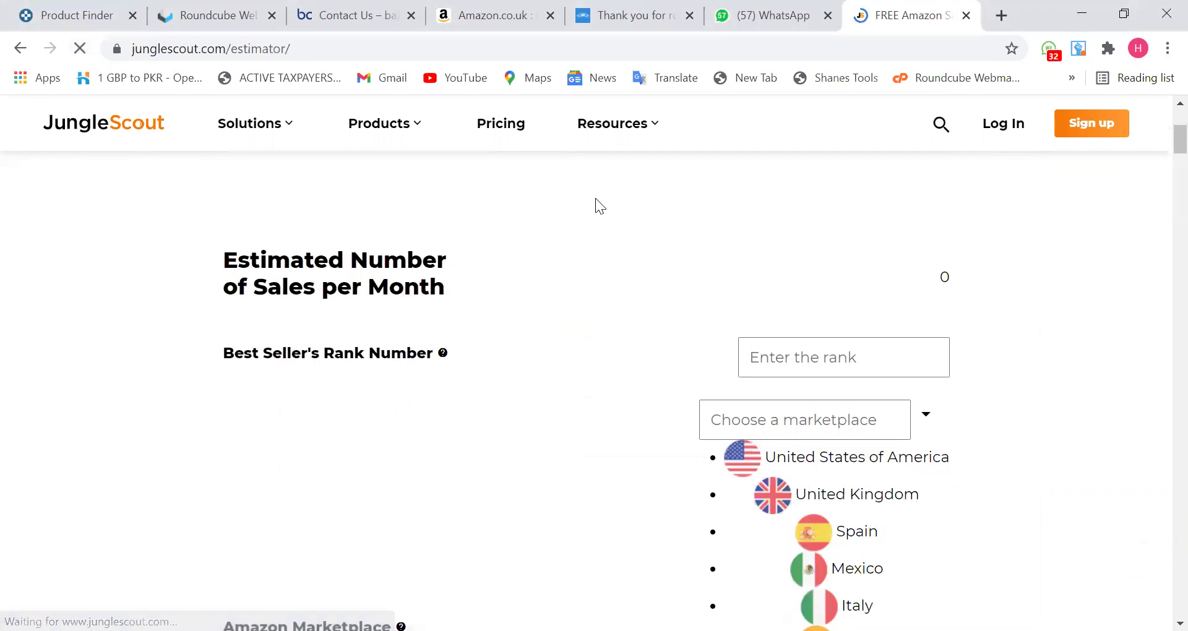
{"action": "left_click", "coordinate": [776, 363]}
{"action": "type", "text": "5328"}
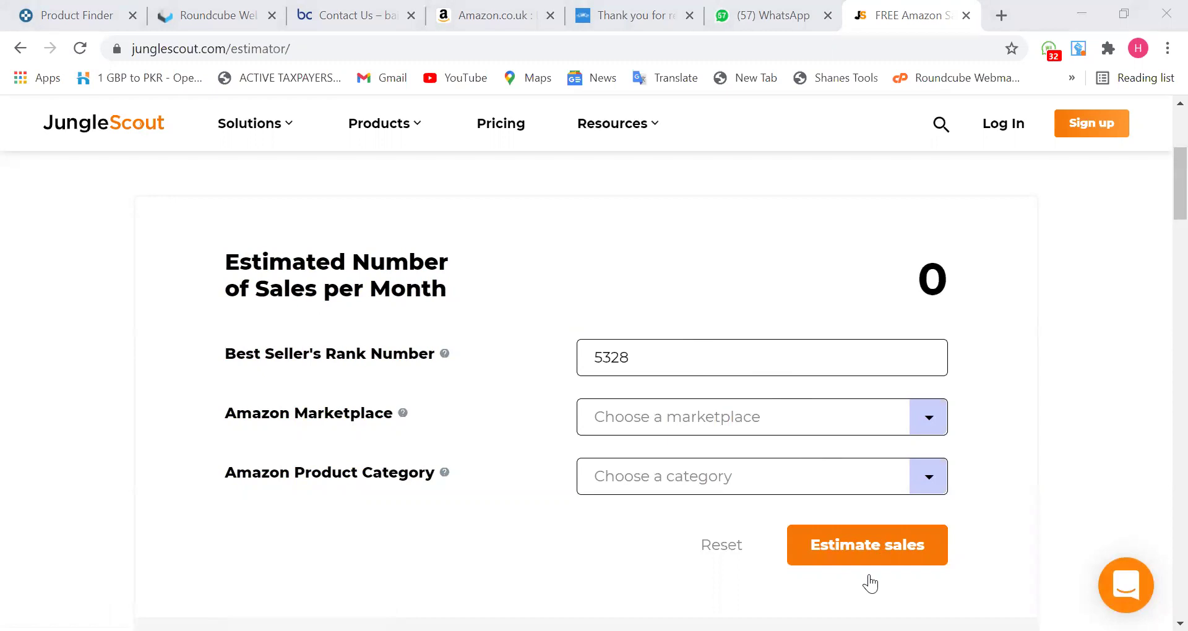
{"action": "left_click", "coordinate": [617, 360]}
{"action": "type", "text": "2"}
{"action": "left_click", "coordinate": [679, 422]}
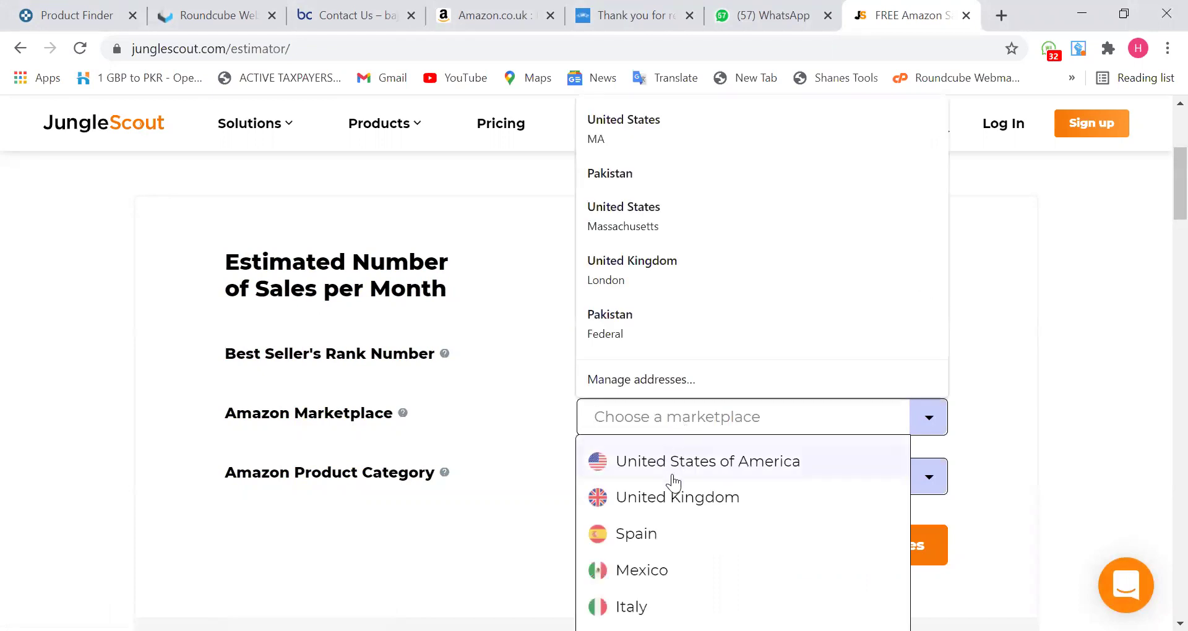
{"action": "left_click", "coordinate": [671, 498]}
Set the Amazon product category to Pet Supplies for the reloaded estimate.
{"action": "left_click", "coordinate": [680, 488]}
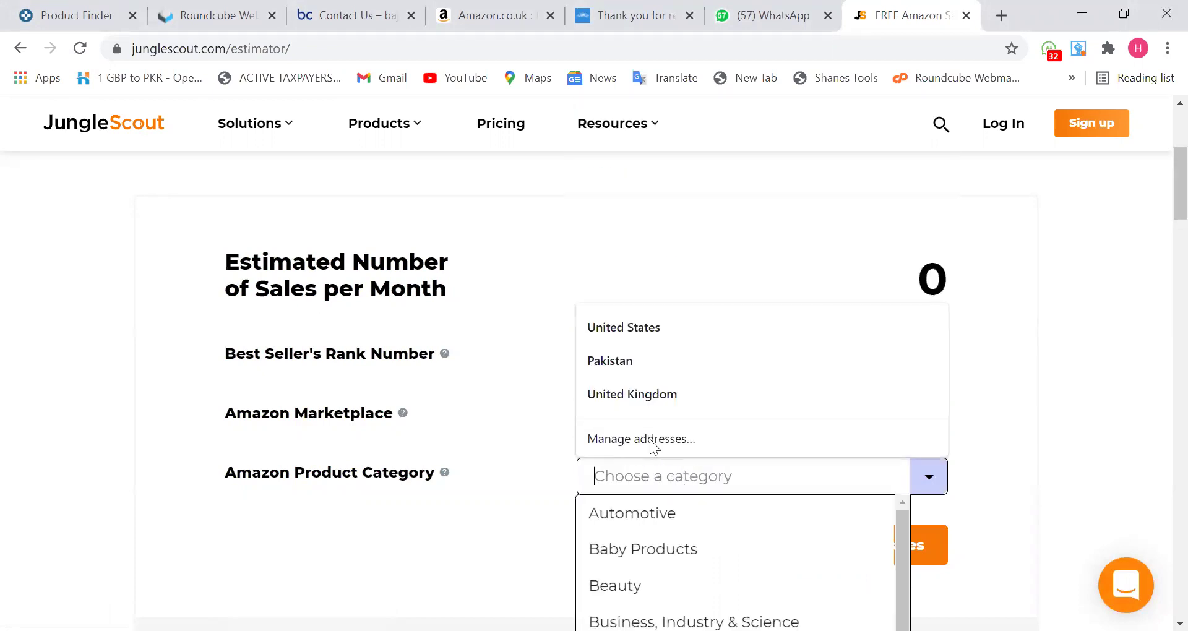
{"action": "scroll", "coordinate": [664, 499], "scroll_direction": "down", "scroll_amount": 1}
{"action": "scroll", "coordinate": [683, 557], "scroll_direction": "down", "scroll_amount": 5}
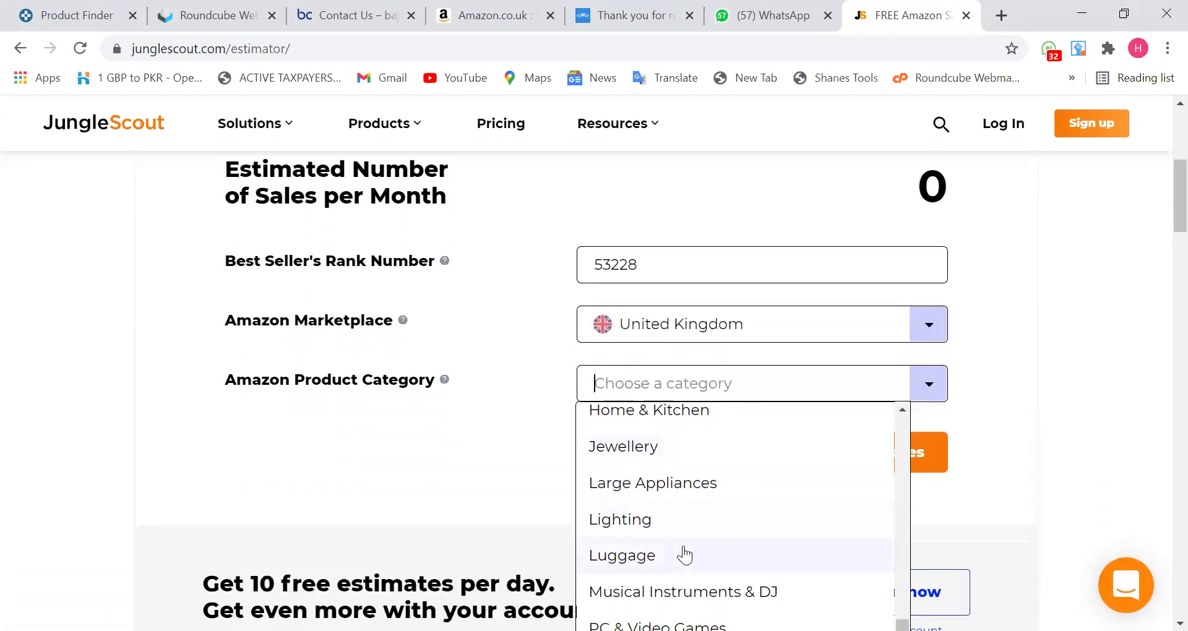
{"action": "scroll", "coordinate": [684, 554], "scroll_direction": "down", "scroll_amount": 3}
{"action": "left_click", "coordinate": [657, 485]}
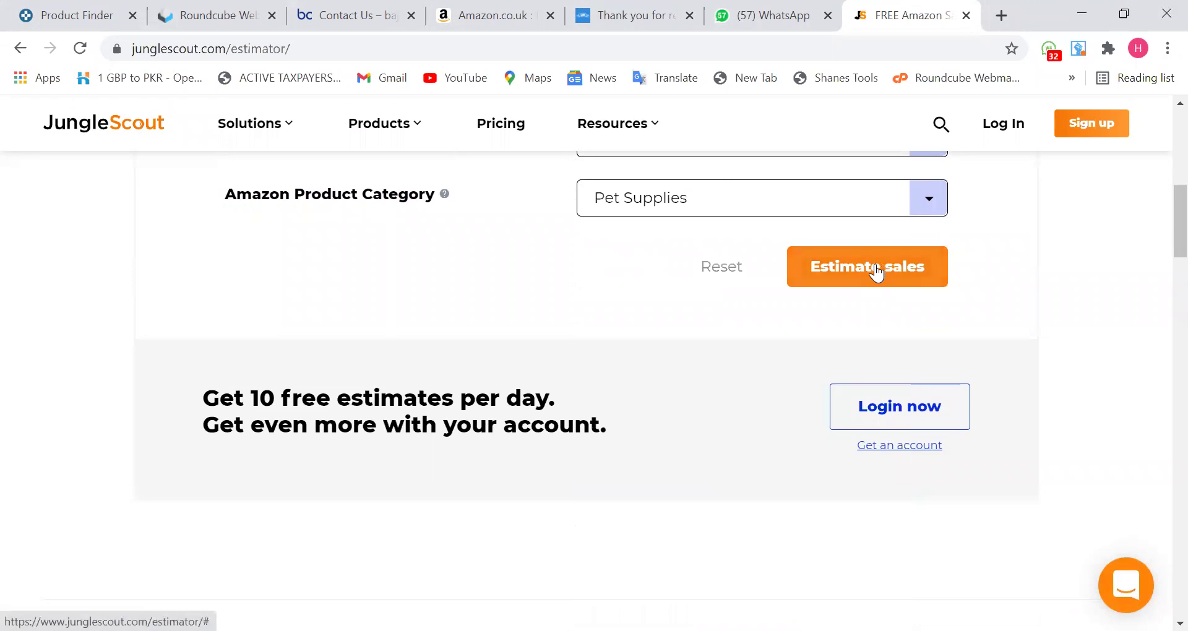
{"action": "scroll", "coordinate": [1156, 246], "scroll_direction": "up", "scroll_amount": 3}
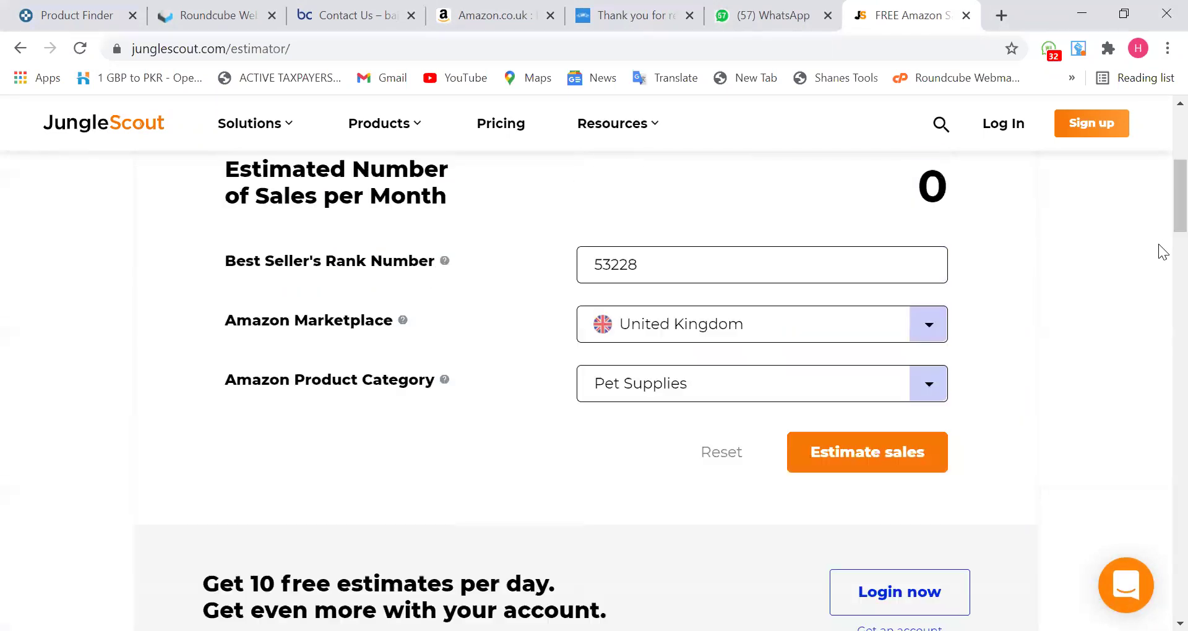
Replace the Best Seller's Rank with 56790 and try to estimate the monthly sales.
{"action": "left_click", "coordinate": [741, 270]}
{"action": "key", "text": "BackSpace"}
{"action": "key", "text": "BackSpace"}
{"action": "key", "text": "BackSpace"}
{"action": "key", "text": "BackSpace"}
{"action": "key", "text": "BackSpace"}
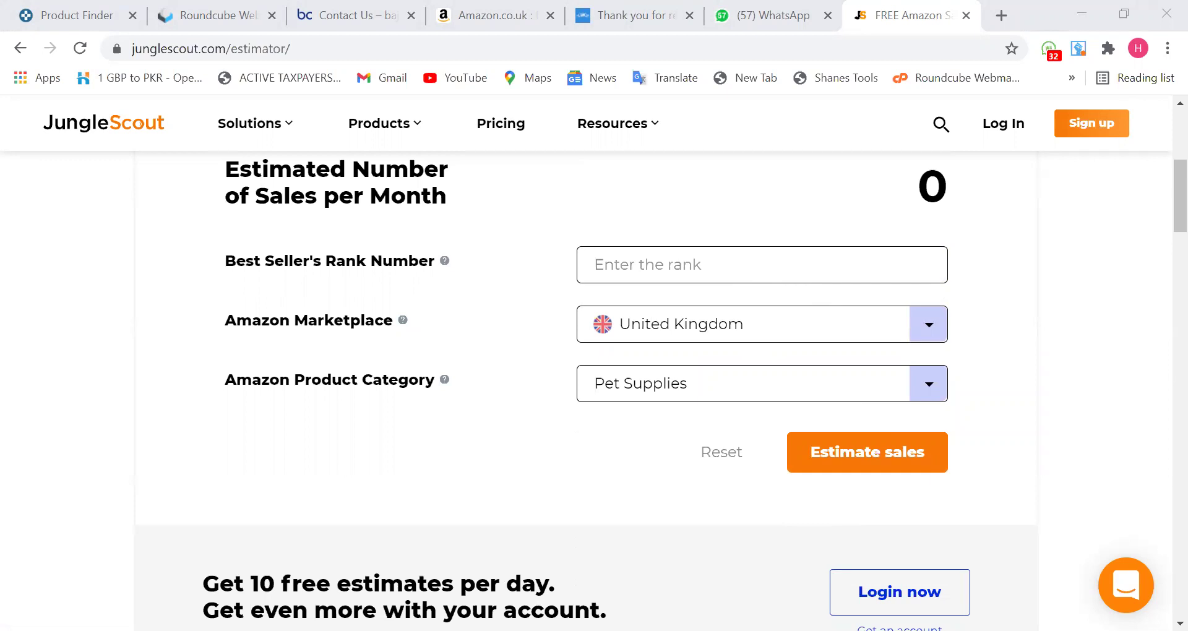
{"action": "left_click", "coordinate": [773, 274]}
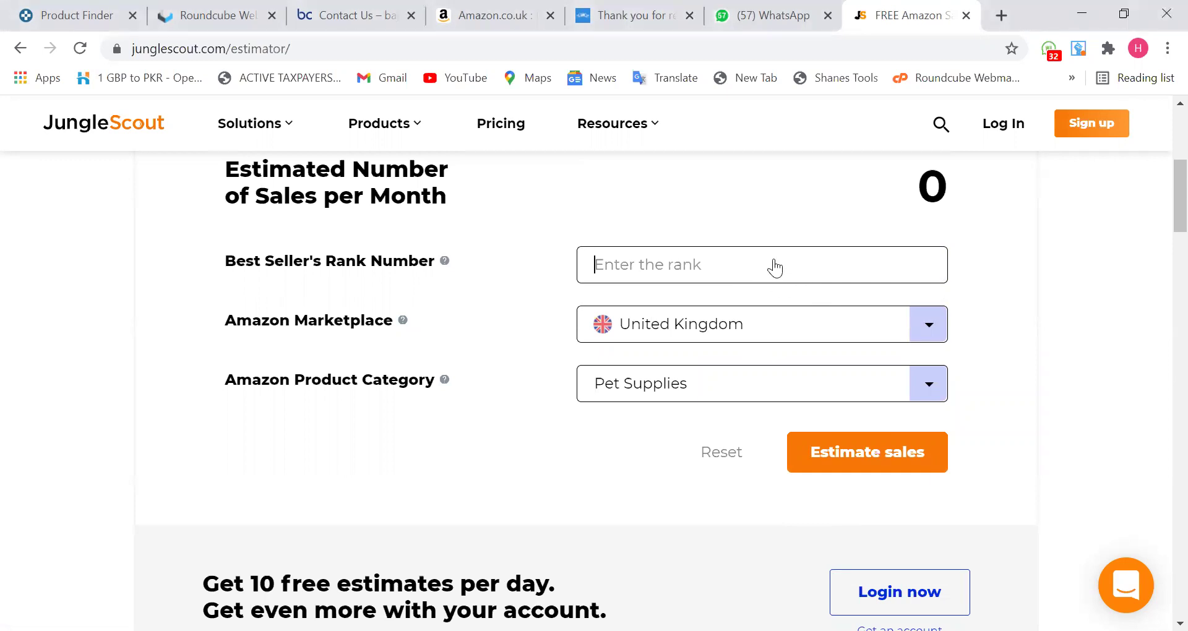
{"action": "type", "text": "56790"}
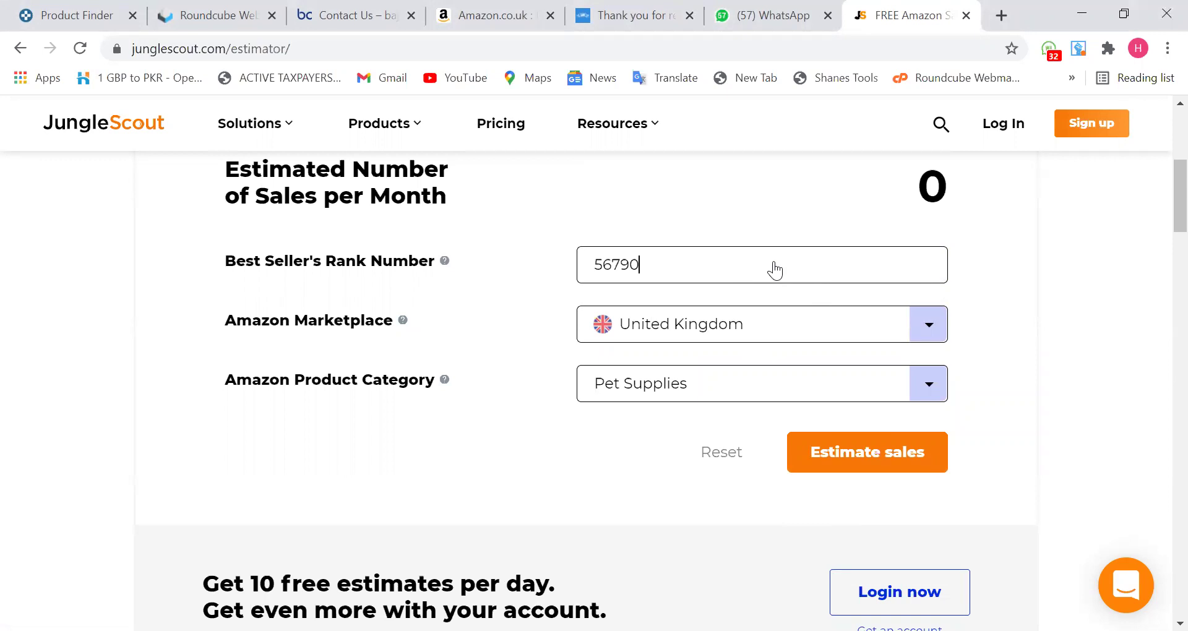
{"action": "left_click", "coordinate": [852, 446]}
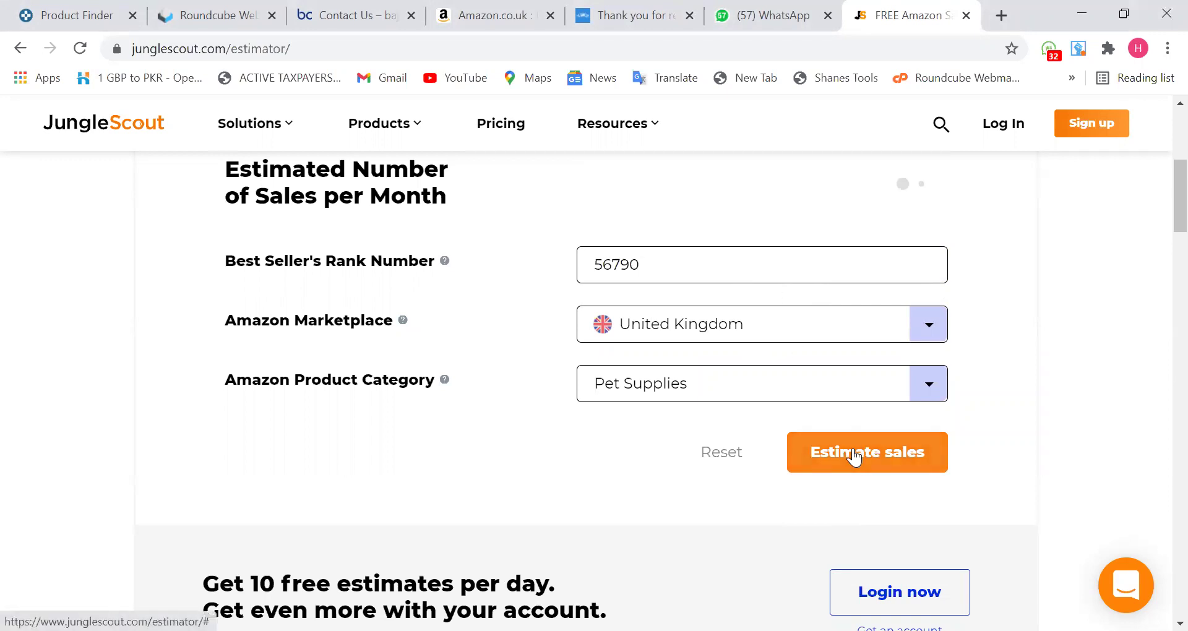
Change the Best Seller's Rank to 5679 and estimate the monthly sales.
{"action": "left_click", "coordinate": [702, 263]}
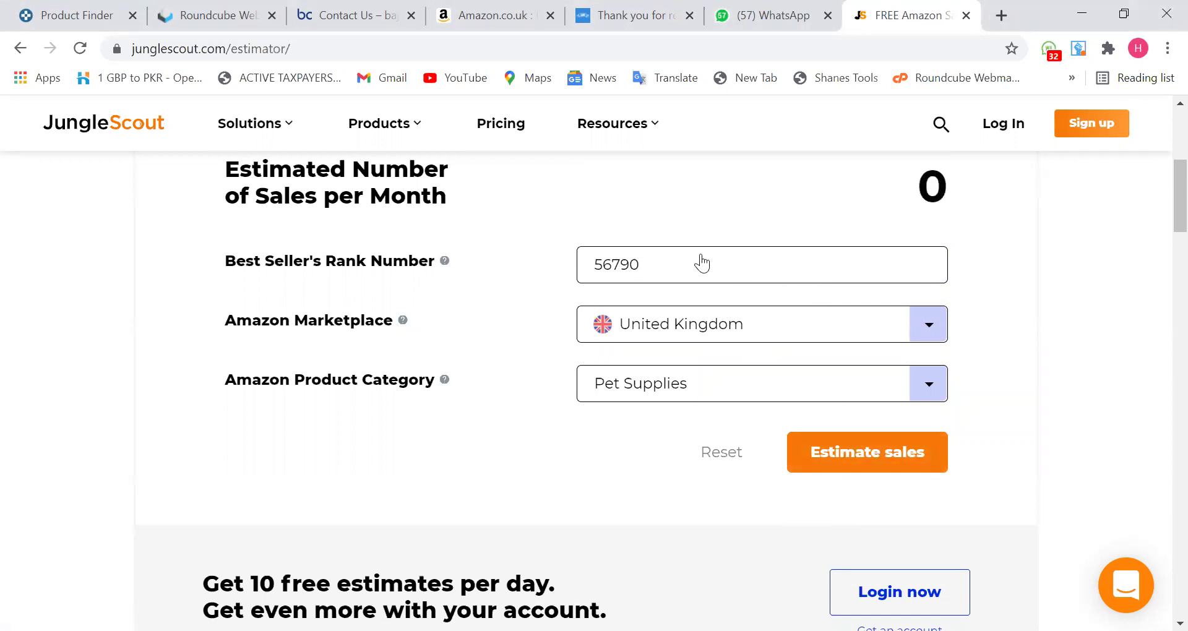
{"action": "key", "text": "BackSpace"}
{"action": "key", "text": "BackSpace"}
{"action": "key", "text": "BackSpace"}
{"action": "key", "text": "BackSpace"}
{"action": "key", "text": "BackSpace"}
{"action": "type", "text": "5679"}
{"action": "left_click", "coordinate": [825, 441]}
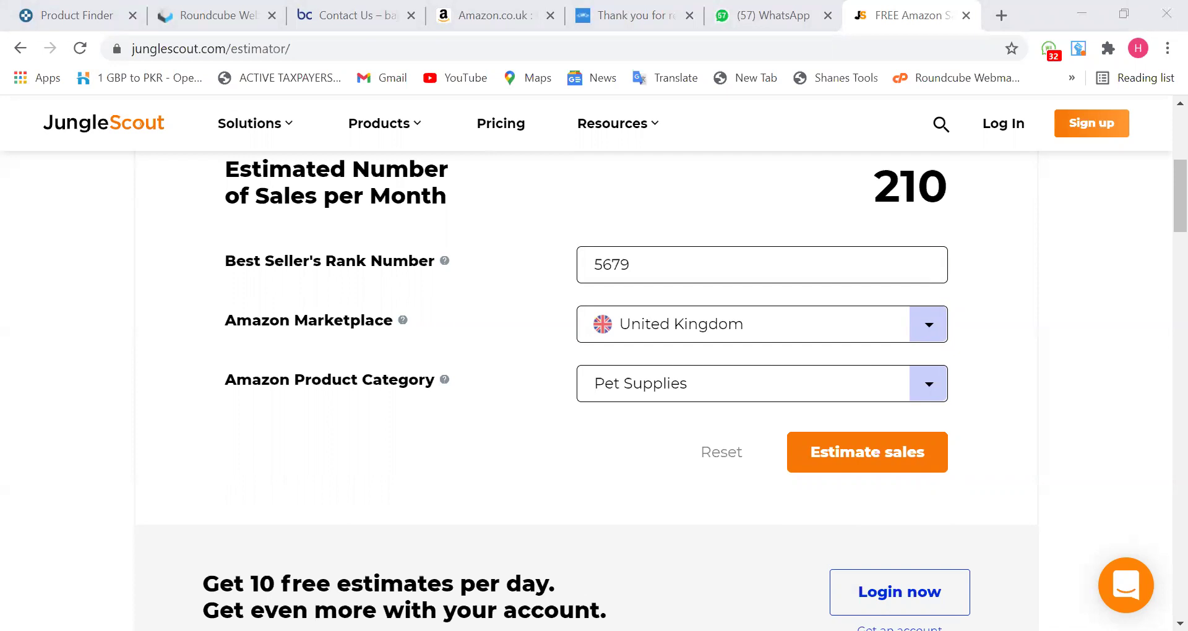
Switch back to the Excel workbook and go to cell C10 in the Website column.
{"action": "key", "text": "alt+Tab"}
{"action": "key", "text": "Left"}
{"action": "key", "text": "Left"}
{"action": "key", "text": "Down"}
{"action": "key", "text": "Down"}
{"action": "key", "text": "Down"}
{"action": "key", "text": "Down"}
{"action": "key", "text": "Down"}
{"action": "key", "text": "Down"}
{"action": "key", "text": "Down"}
{"action": "key", "text": "Down"}
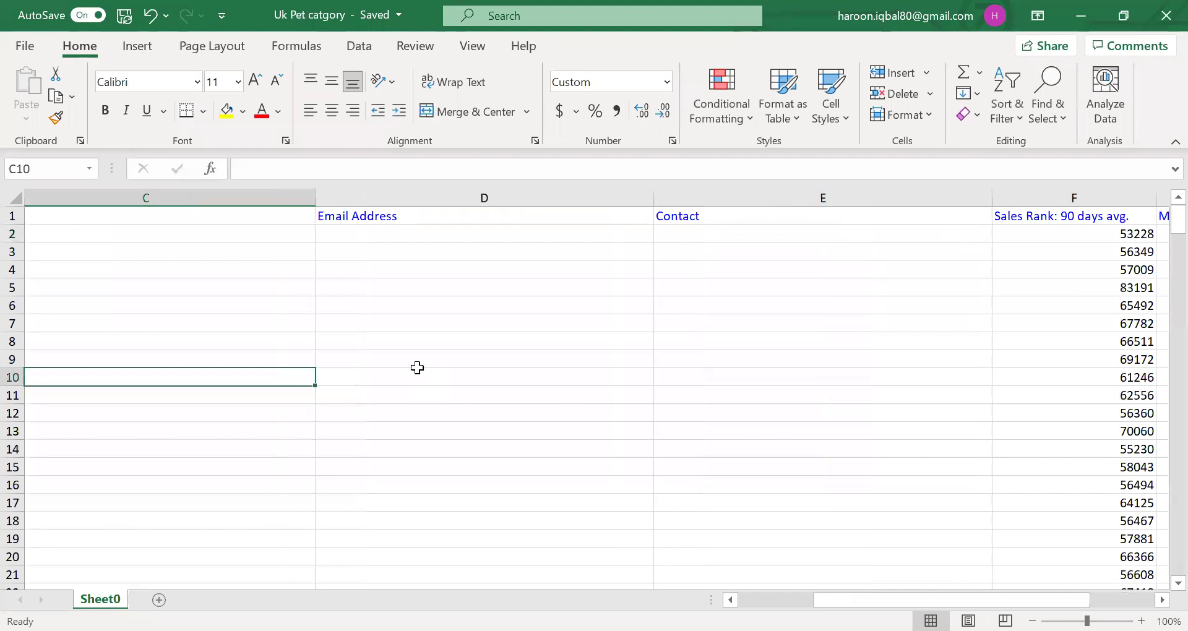
Review the Brand, Website, Email Address and Contact columns in row 2 of the pet category sheet.
{"action": "key", "text": "ctrl+Home"}
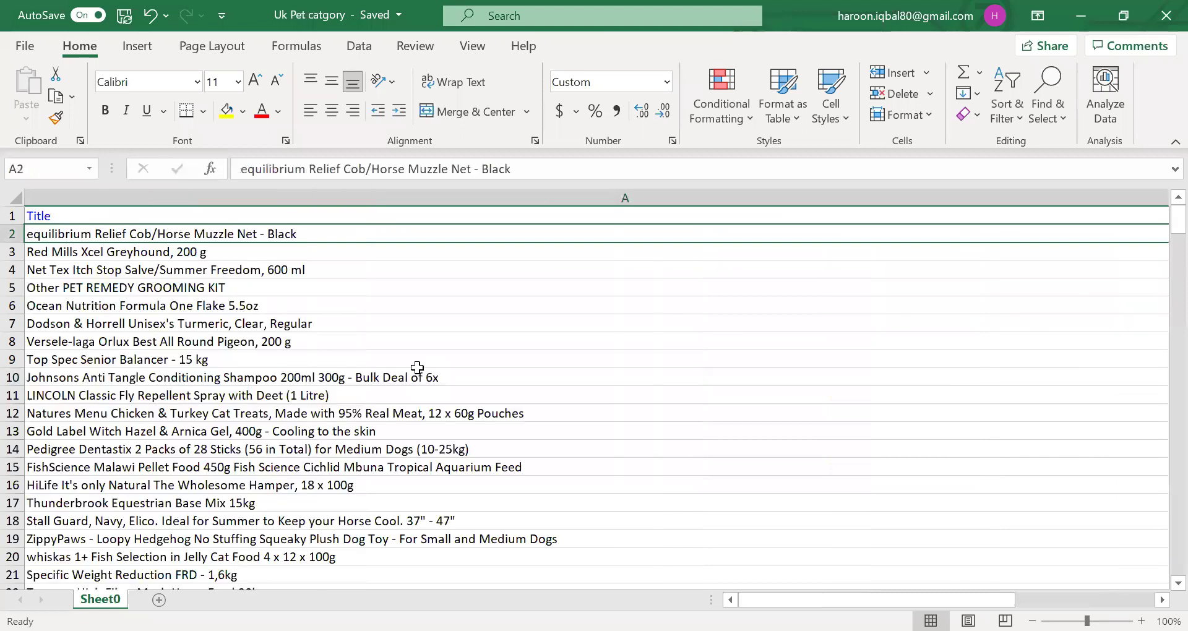
{"action": "key", "text": "Right"}
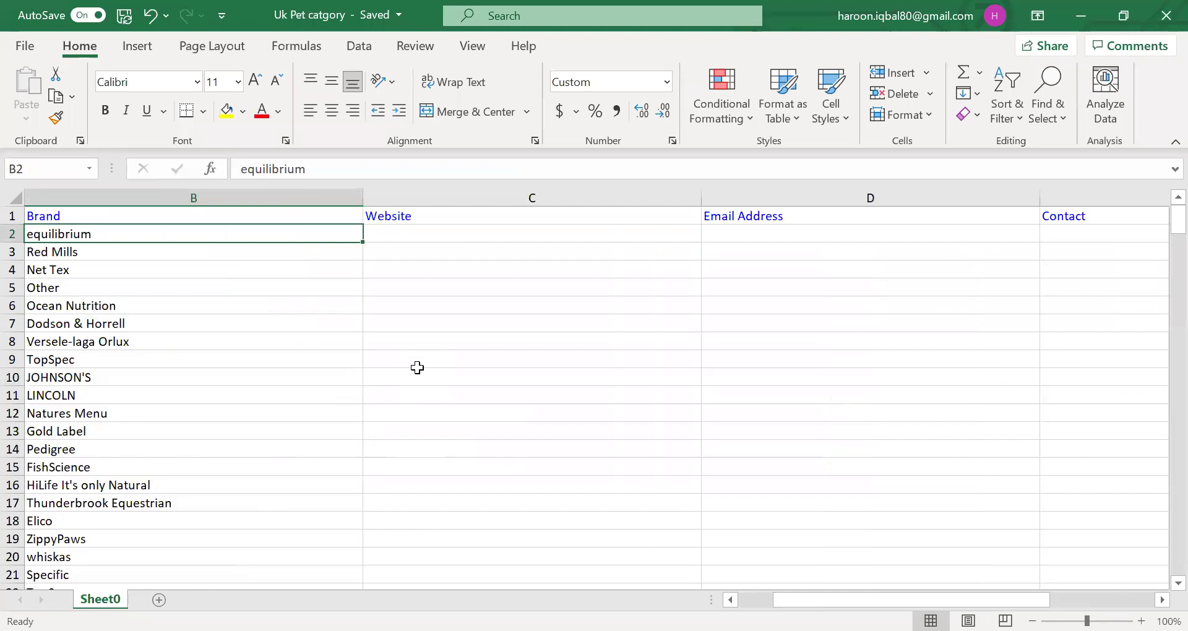
{"action": "left_click", "coordinate": [750, 234]}
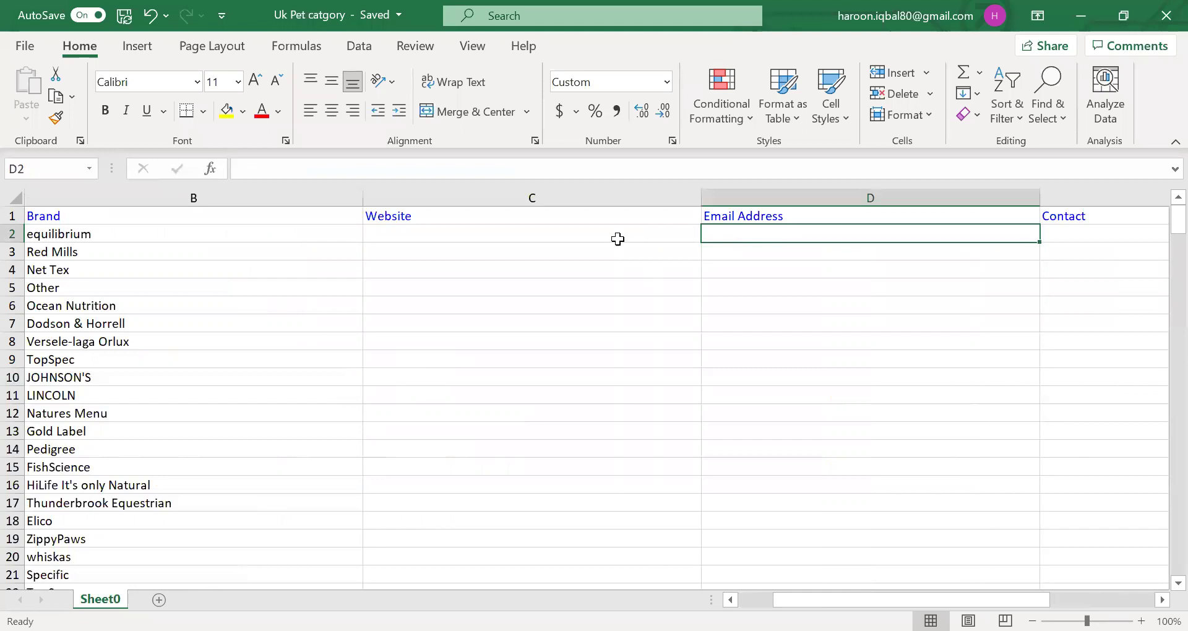
{"action": "left_click", "coordinate": [557, 227]}
{"action": "left_click", "coordinate": [1074, 227]}
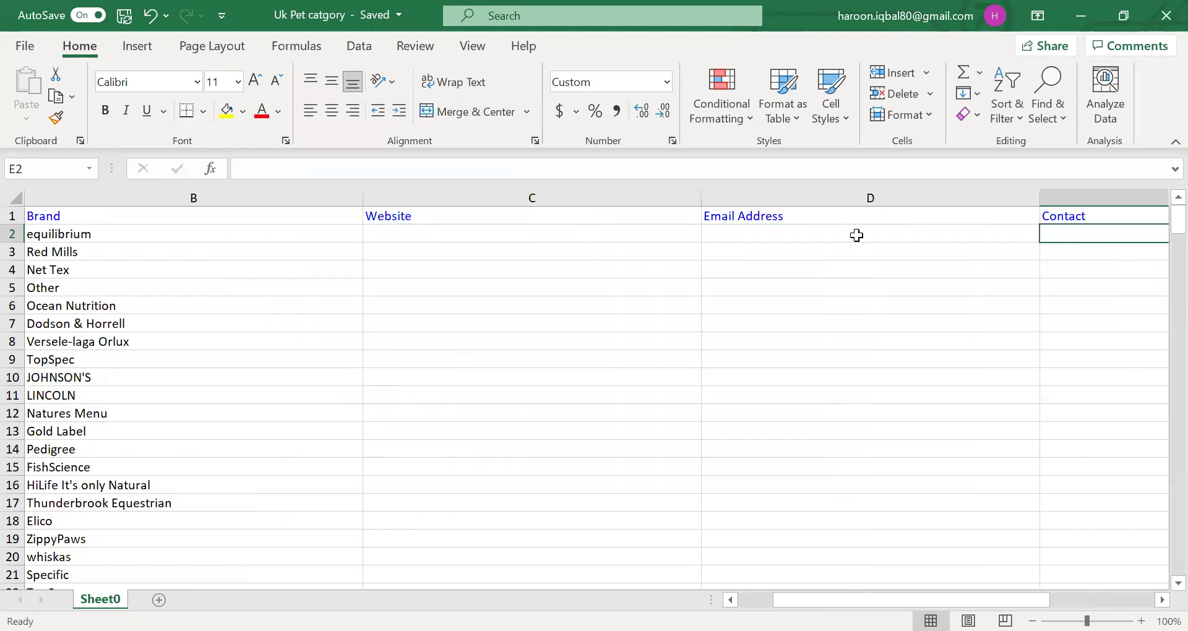
{"action": "left_click", "coordinate": [811, 230]}
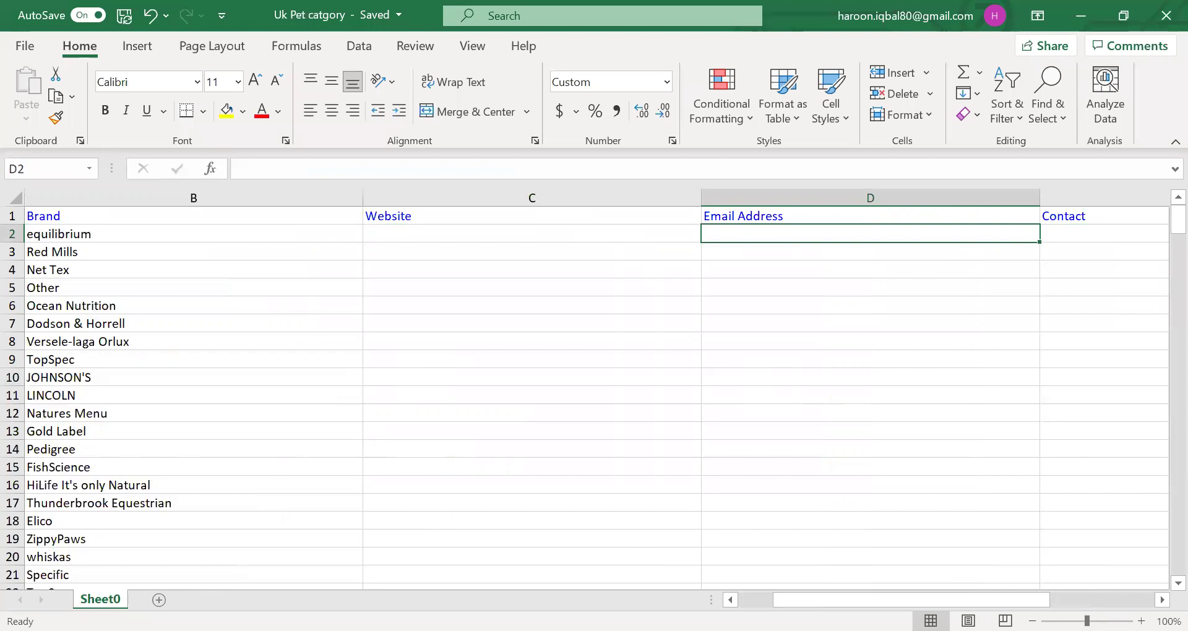
Switch to the UK Product workbook and review row 2 from the product title across to the Contact No column.
{"action": "key", "text": "alt+Tab"}
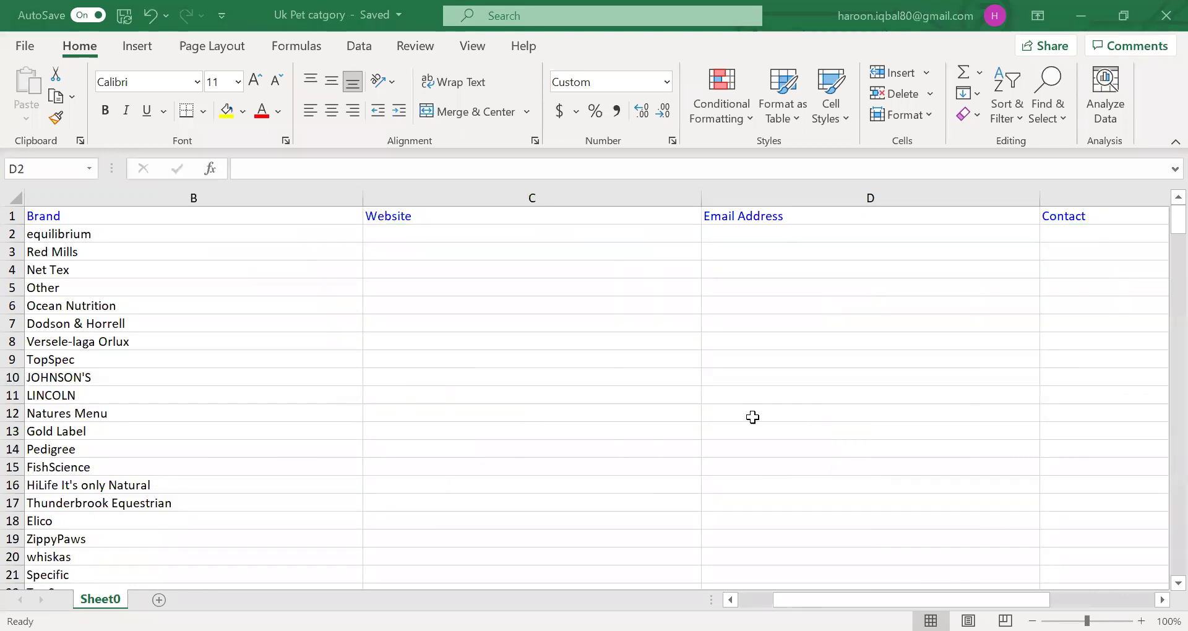
{"action": "key", "text": "alt+Tab"}
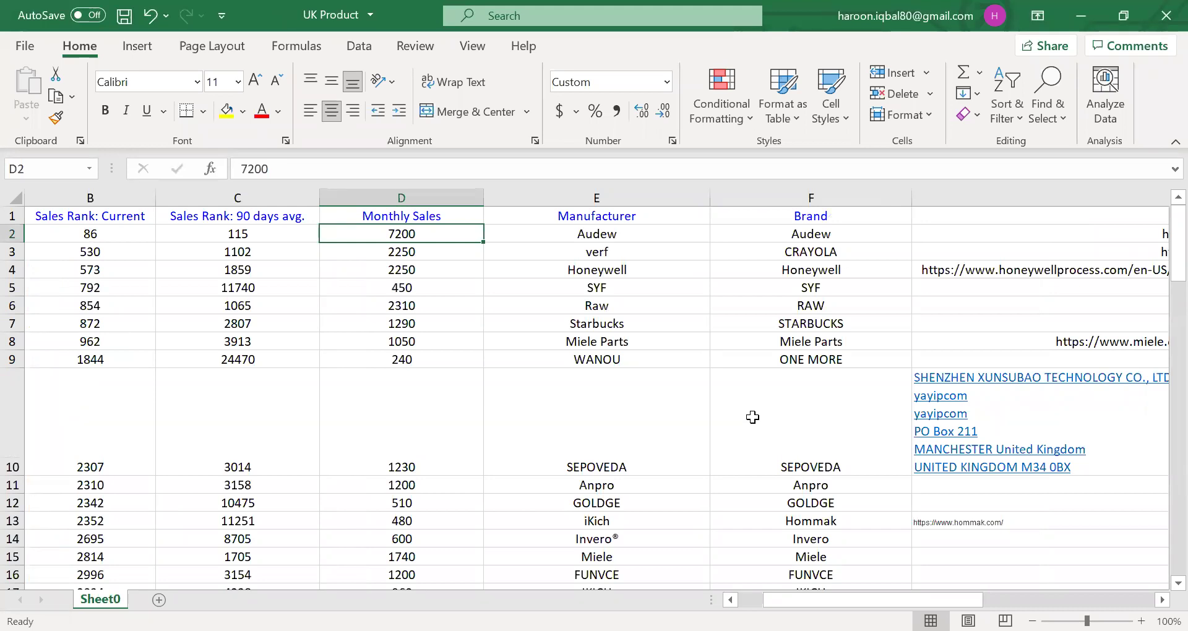
{"action": "key", "text": "Left"}
{"action": "key", "text": "Left"}
{"action": "key", "text": "Left"}
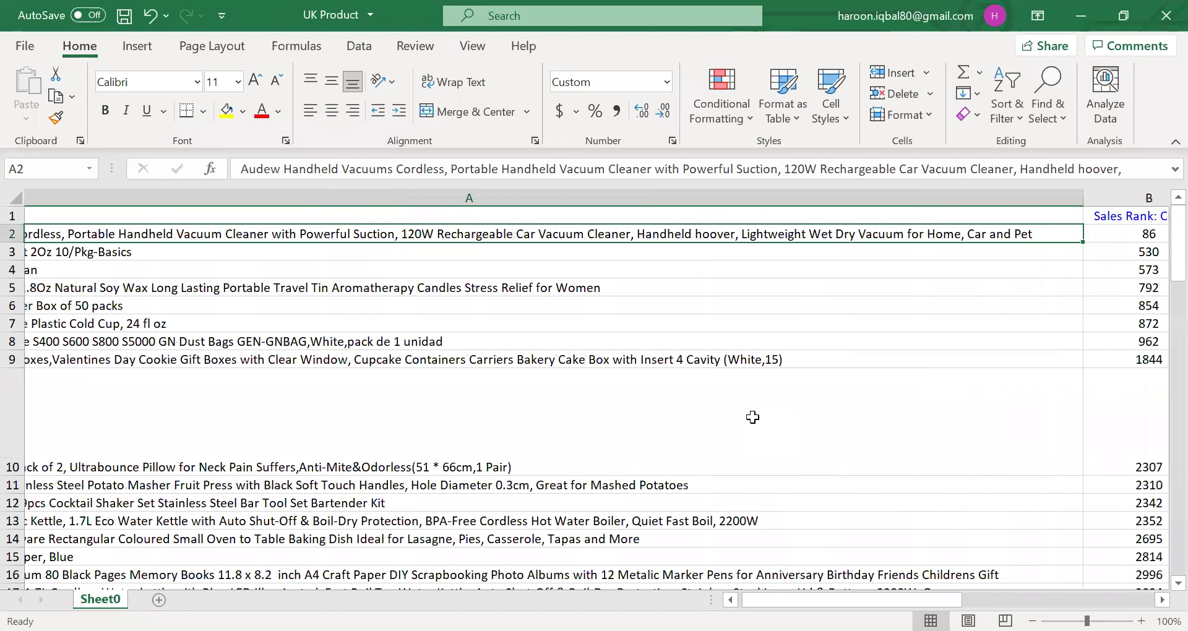
{"action": "key", "text": "Right"}
{"action": "key", "text": "Right"}
{"action": "key", "text": "Right"}
{"action": "key", "text": "Right"}
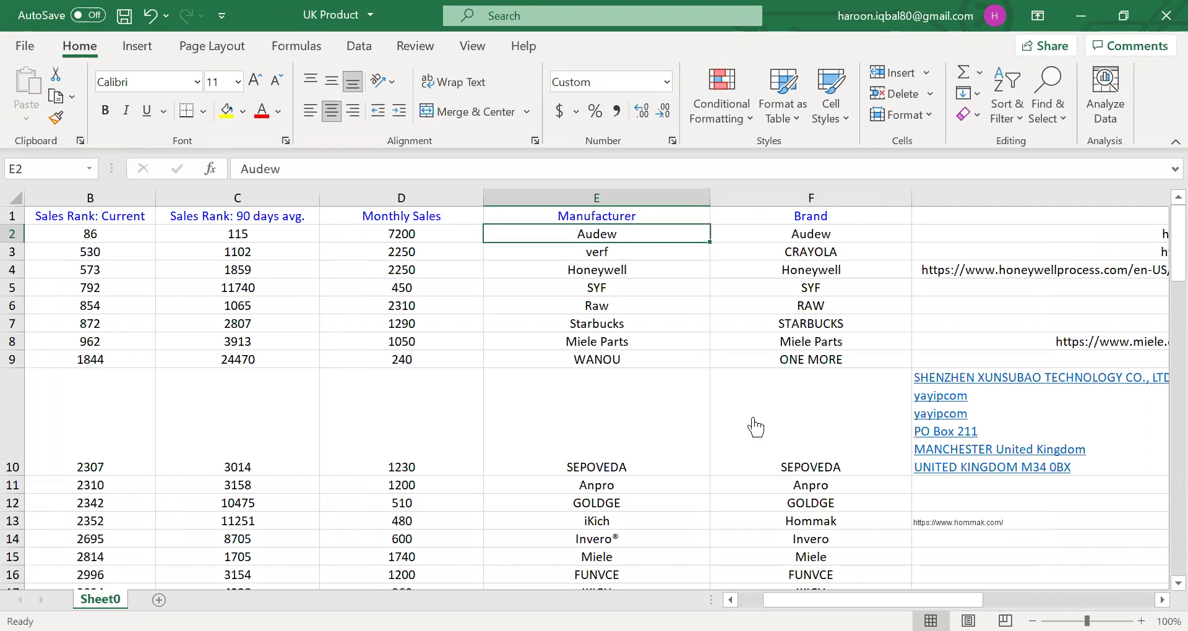
{"action": "key", "text": "Right"}
{"action": "key", "text": "Right"}
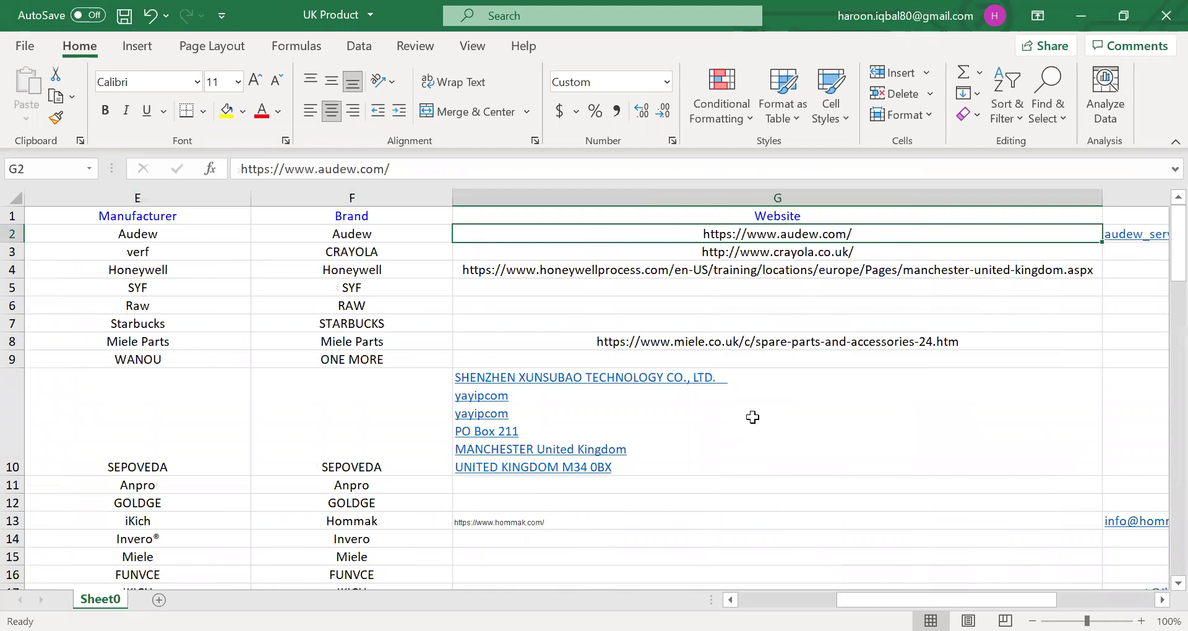
{"action": "key", "text": "Right"}
{"action": "key", "text": "Right"}
Examine the Website, Email and Contact No entries of the UK Product sheet down to row 75.
{"action": "key", "text": "Down"}
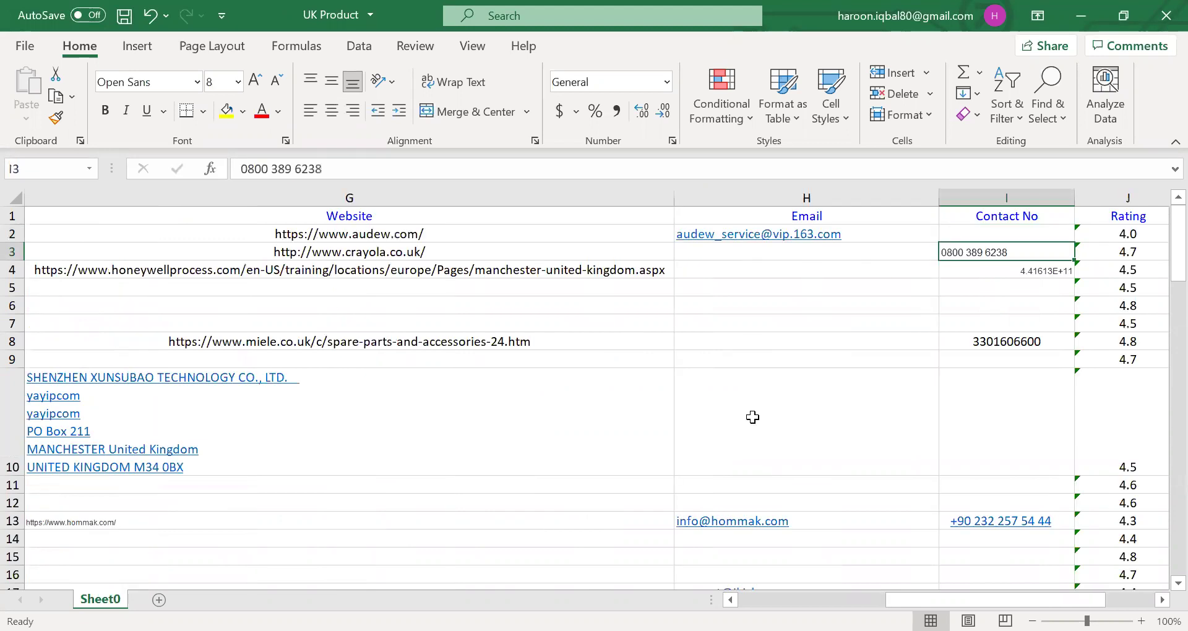
{"action": "key", "text": "Down"}
{"action": "key", "text": "Down"}
{"action": "key", "text": "Down"}
{"action": "key", "text": "Down"}
{"action": "key", "text": "Down"}
{"action": "key", "text": "Down"}
{"action": "key", "text": "Down"}
{"action": "key", "text": "Down"}
{"action": "key", "text": "Down"}
{"action": "key", "text": "Down"}
{"action": "key", "text": "Down"}
{"action": "key", "text": "Down"}
{"action": "key", "text": "Down"}
{"action": "key", "text": "Down"}
{"action": "key", "text": "Down"}
{"action": "key", "text": "Down"}
{"action": "key", "text": "Down"}
{"action": "key", "text": "Down"}
{"action": "key", "text": "Down"}
{"action": "key", "text": "Down"}
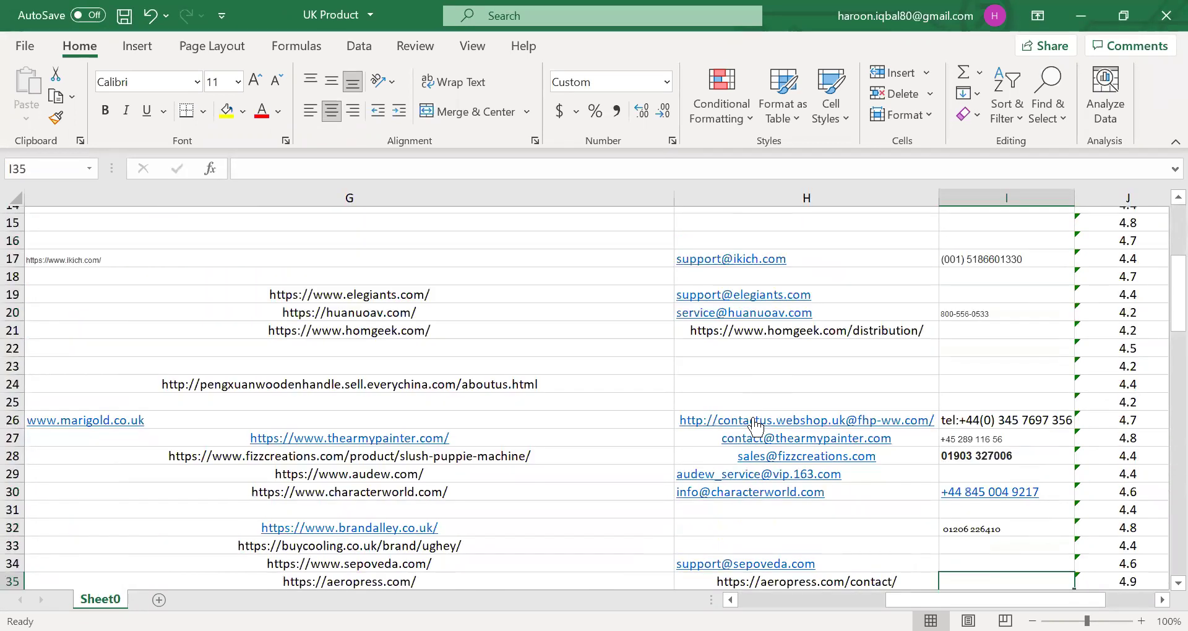
{"action": "key", "text": "Down"}
{"action": "key", "text": "Down"}
{"action": "key", "text": "Down"}
{"action": "key", "text": "Down"}
{"action": "key", "text": "Down"}
{"action": "key", "text": "Down"}
{"action": "key", "text": "Down"}
{"action": "key", "text": "Down"}
{"action": "key", "text": "Down"}
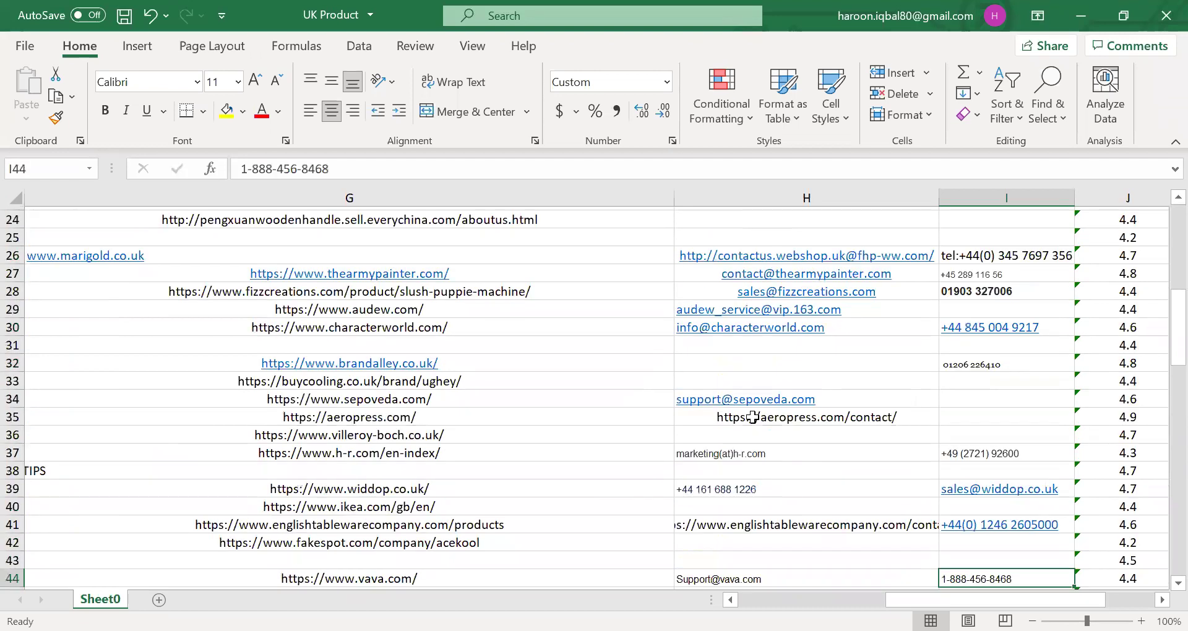
{"action": "key", "text": "Down"}
{"action": "key", "text": "Down"}
{"action": "key", "text": "Down"}
{"action": "key", "text": "Down"}
{"action": "key", "text": "Down"}
{"action": "key", "text": "Down"}
{"action": "key", "text": "Down"}
{"action": "key", "text": "Down"}
{"action": "key", "text": "Down"}
{"action": "key", "text": "Down"}
{"action": "key", "text": "Down"}
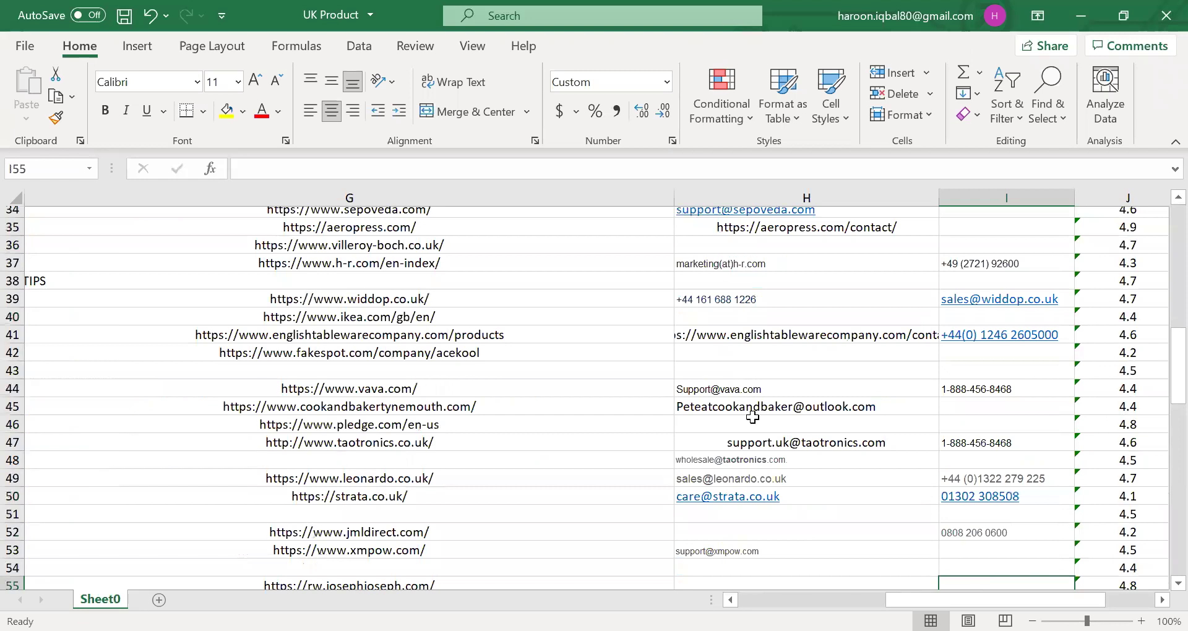
{"action": "key", "text": "Down"}
{"action": "key", "text": "Down"}
{"action": "key", "text": "Down"}
{"action": "key", "text": "Down"}
{"action": "key", "text": "Down"}
{"action": "key", "text": "Down"}
{"action": "key", "text": "Down"}
{"action": "key", "text": "Down"}
{"action": "key", "text": "Down"}
{"action": "key", "text": "Down"}
{"action": "key", "text": "Down"}
{"action": "key", "text": "Down"}
{"action": "key", "text": "Down"}
{"action": "key", "text": "Down"}
{"action": "key", "text": "Down"}
{"action": "key", "text": "Down"}
{"action": "key", "text": "Down"}
{"action": "key", "text": "Down"}
{"action": "key", "text": "Down"}
{"action": "key", "text": "Down"}
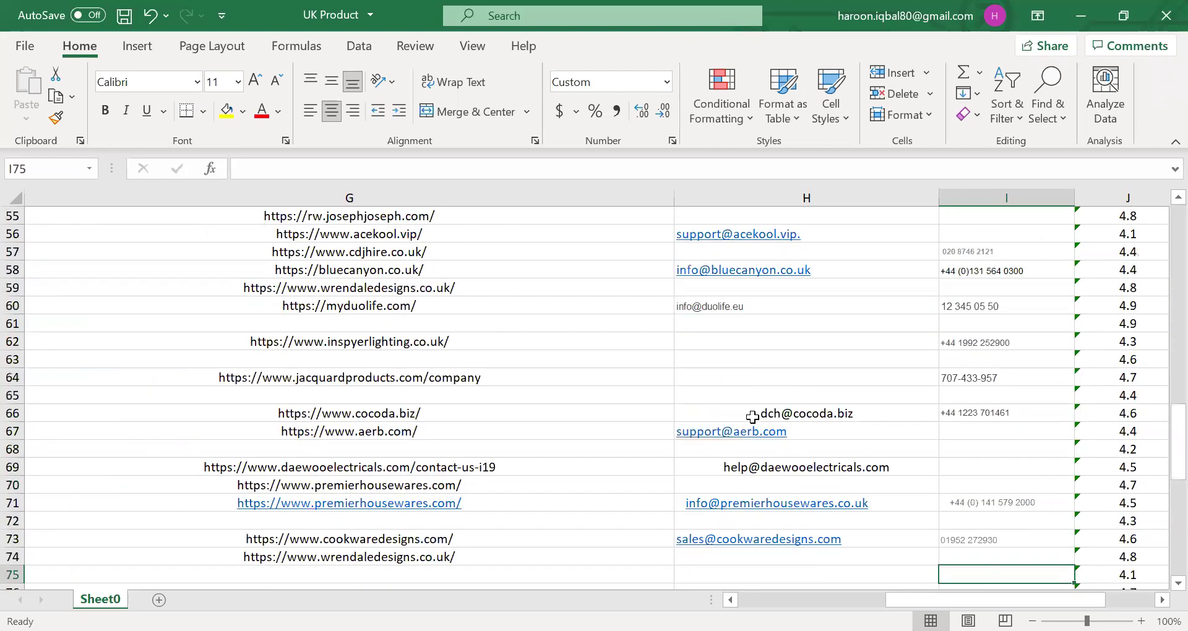
Go back past the Brand column to the product titles and examine them from row 75 up to row 35.
{"action": "key", "text": "Left"}
{"action": "key", "text": "Left"}
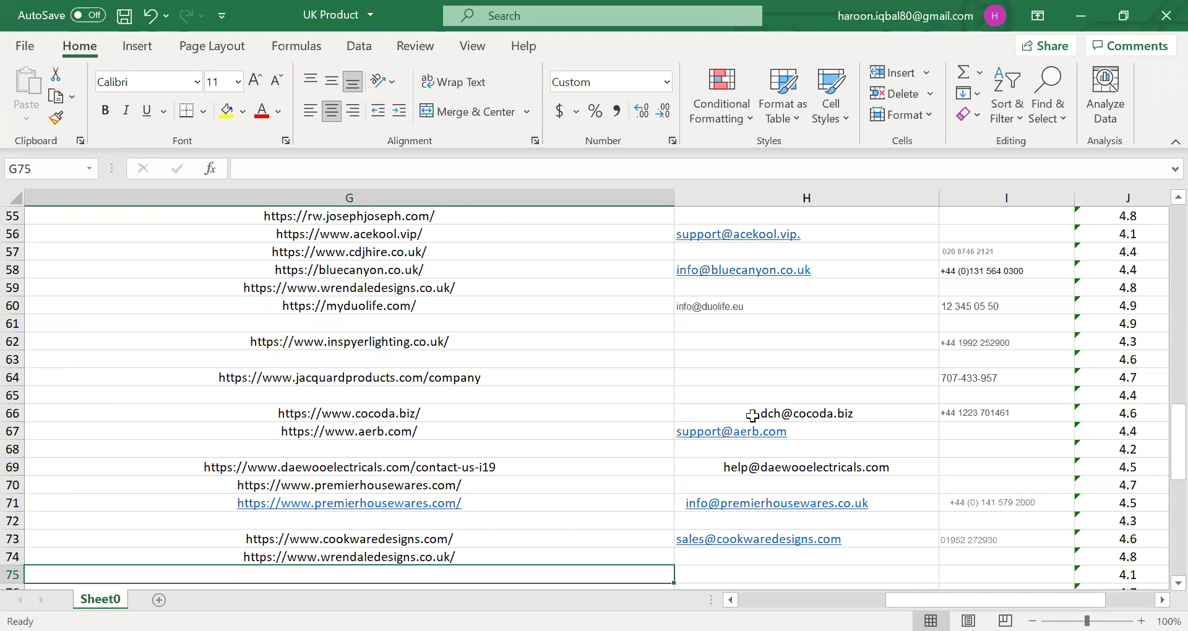
{"action": "key", "text": "Left"}
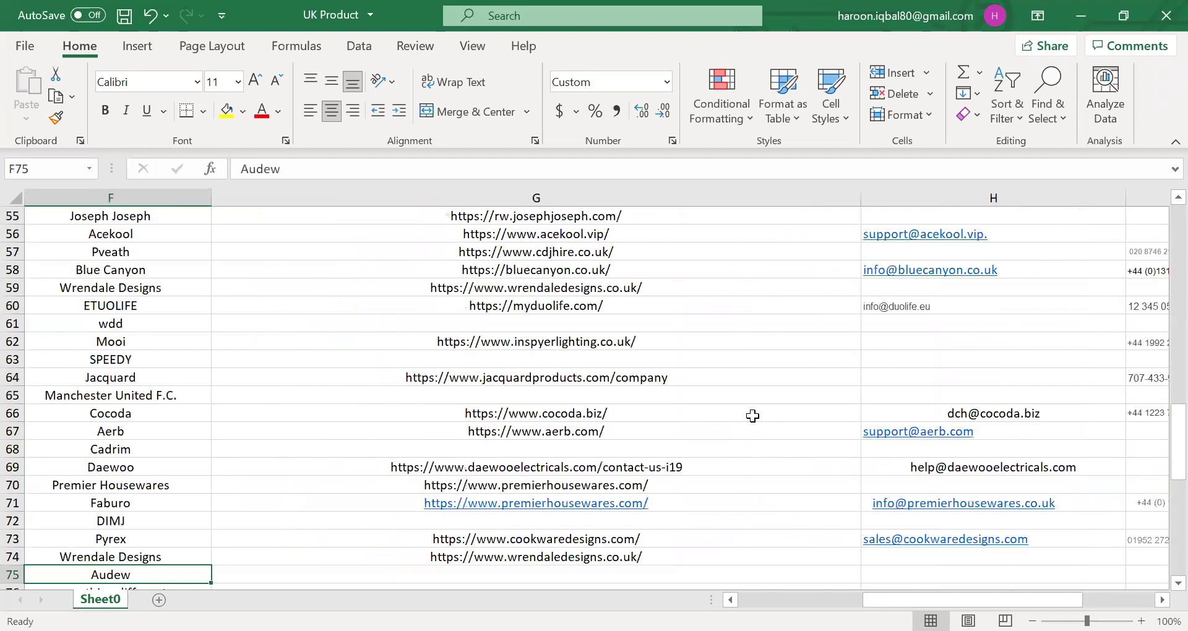
{"action": "key", "text": "Home"}
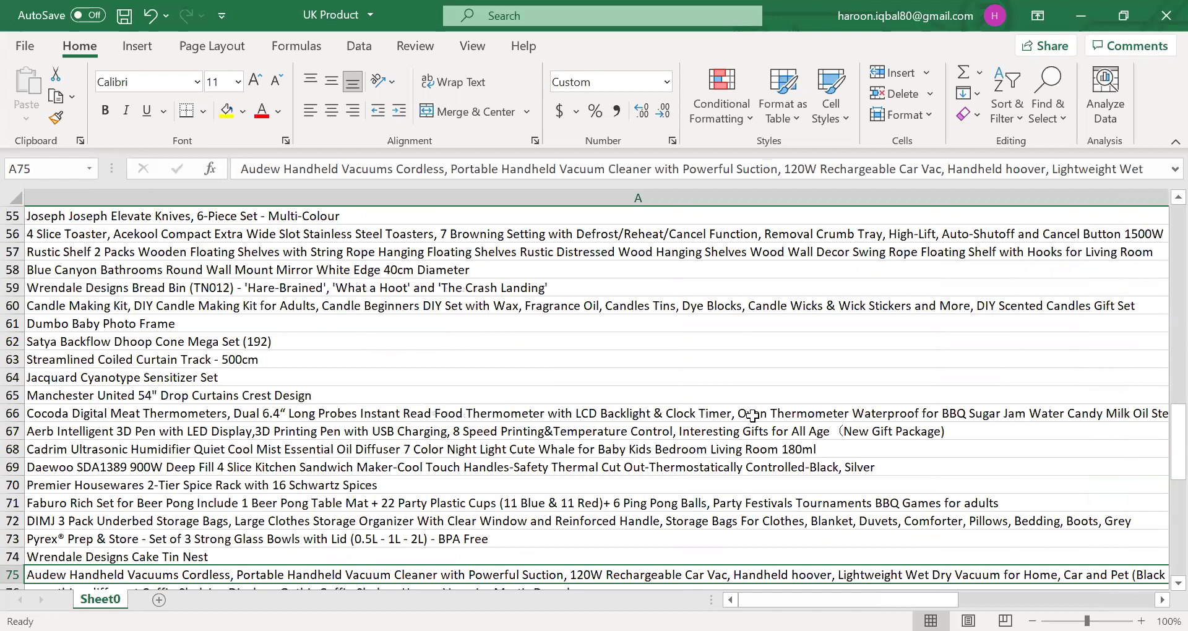
{"action": "key", "text": "Up"}
{"action": "key", "text": "Up"}
{"action": "key", "text": "Up"}
{"action": "key", "text": "Up"}
{"action": "key", "text": "Up"}
{"action": "key", "text": "Up"}
{"action": "key", "text": "Up"}
{"action": "key", "text": "Up"}
{"action": "key", "text": "Up"}
{"action": "key", "text": "Up"}
{"action": "key", "text": "Up"}
{"action": "key", "text": "Up"}
{"action": "key", "text": "Up"}
{"action": "key", "text": "Up"}
{"action": "key", "text": "Up"}
{"action": "key", "text": "Up"}
{"action": "key", "text": "Up"}
{"action": "key", "text": "Up"}
{"action": "key", "text": "Up"}
{"action": "key", "text": "Up"}
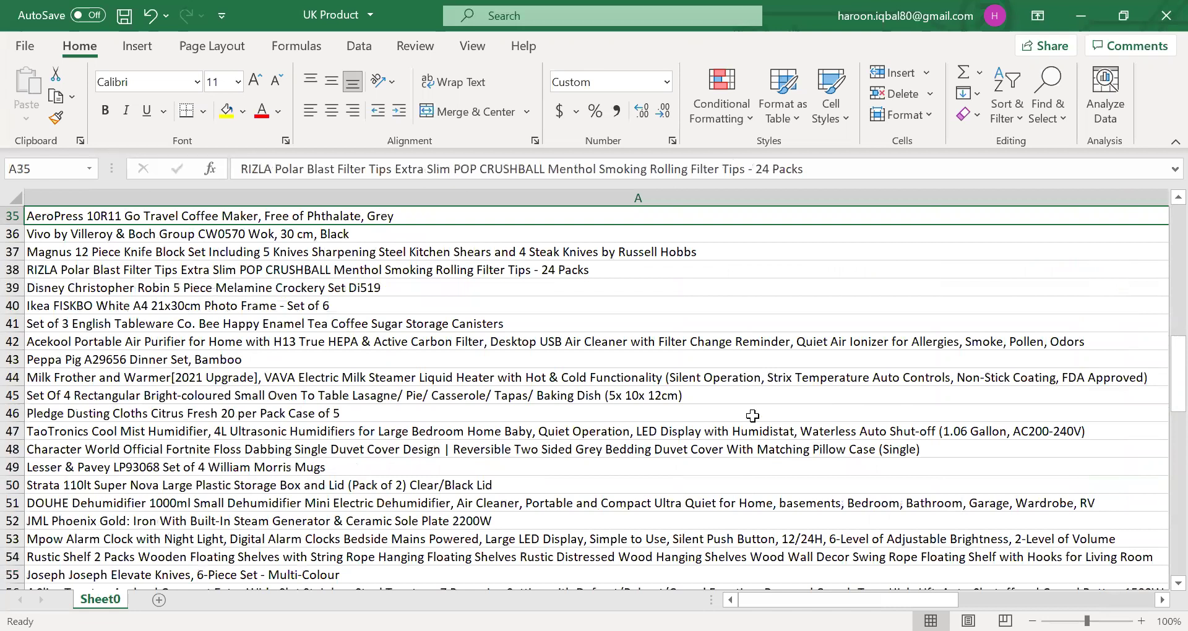
Examine the remaining product titles in column A down to the end of the list.
{"action": "key", "text": "Down"}
{"action": "key", "text": "Down"}
{"action": "key", "text": "Down"}
{"action": "key", "text": "Down"}
{"action": "key", "text": "Down"}
{"action": "key", "text": "Down"}
{"action": "key", "text": "Down"}
{"action": "key", "text": "Down"}
{"action": "key", "text": "Down"}
{"action": "key", "text": "Down"}
{"action": "key", "text": "Down"}
{"action": "key", "text": "Down"}
{"action": "key", "text": "Down"}
{"action": "key", "text": "Down"}
{"action": "key", "text": "Down"}
{"action": "key", "text": "Down"}
{"action": "key", "text": "Down"}
{"action": "key", "text": "Down"}
{"action": "key", "text": "Down"}
{"action": "key", "text": "Down"}
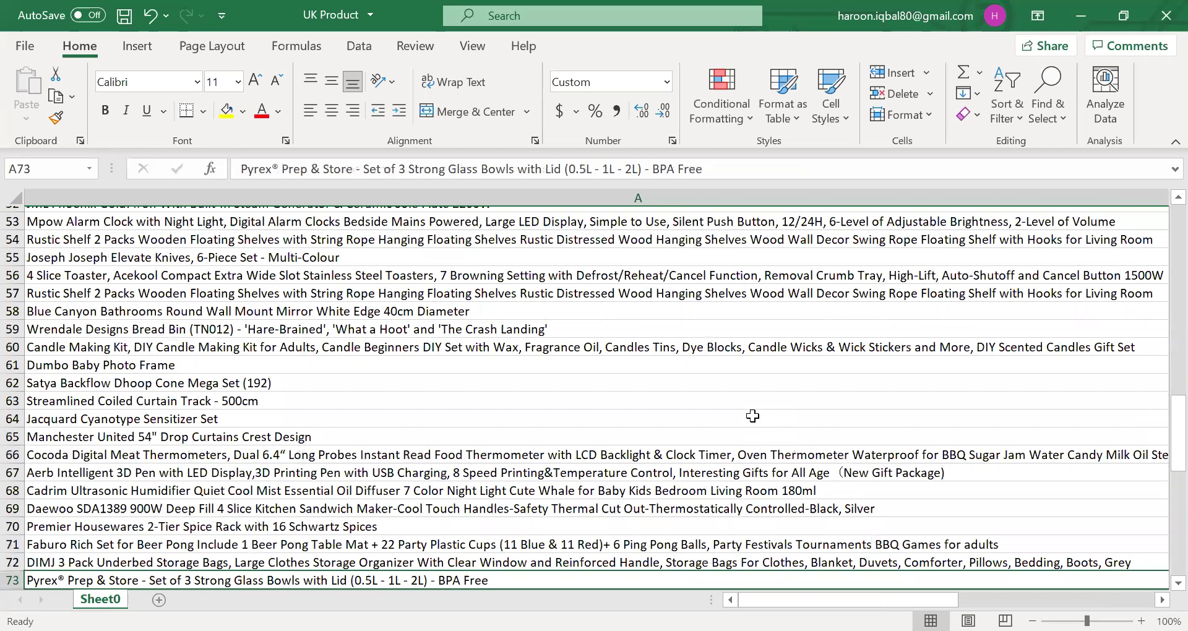
{"action": "key", "text": "Down"}
{"action": "key", "text": "Down"}
{"action": "key", "text": "Down"}
{"action": "key", "text": "Down"}
{"action": "key", "text": "Down"}
{"action": "key", "text": "Down"}
{"action": "key", "text": "Down"}
{"action": "key", "text": "Down"}
{"action": "key", "text": "Down"}
{"action": "key", "text": "Down"}
{"action": "key", "text": "Down"}
{"action": "key", "text": "Down"}
{"action": "key", "text": "Down"}
{"action": "key", "text": "Down"}
{"action": "key", "text": "Down"}
{"action": "key", "text": "Down"}
{"action": "key", "text": "Down"}
{"action": "key", "text": "Down"}
{"action": "key", "text": "Down"}
{"action": "key", "text": "Down"}
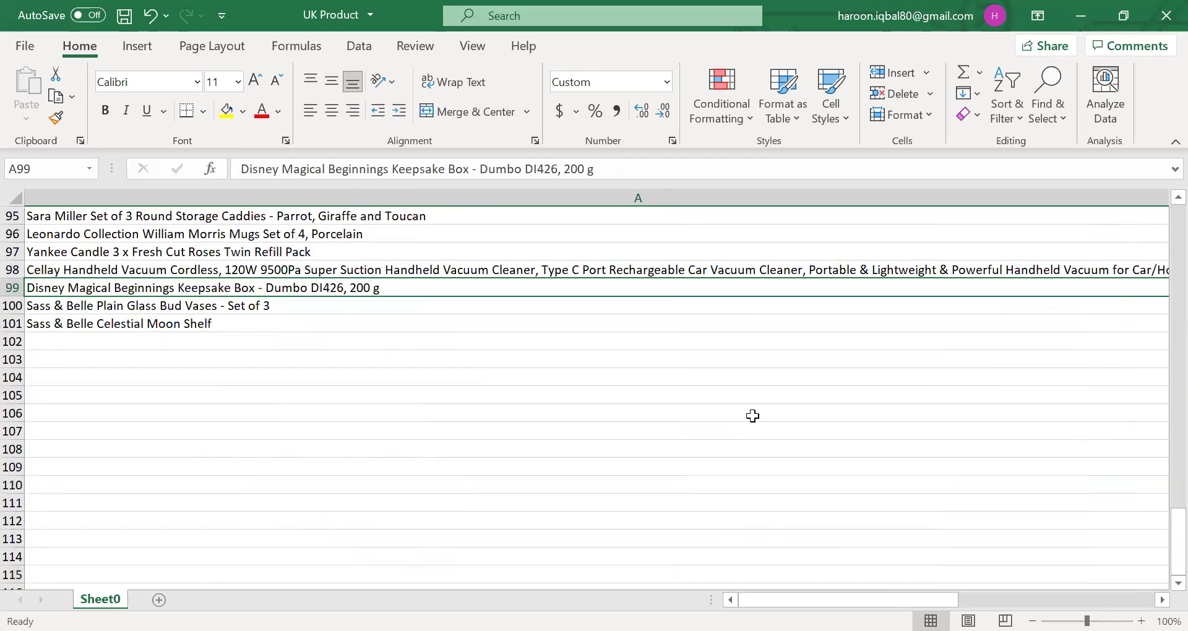
{"action": "key", "text": "Up"}
{"action": "key", "text": "Up"}
{"action": "key", "text": "Up"}
{"action": "key", "text": "Up"}
{"action": "key", "text": "Up"}
{"action": "key", "text": "Up"}
{"action": "key", "text": "Up"}
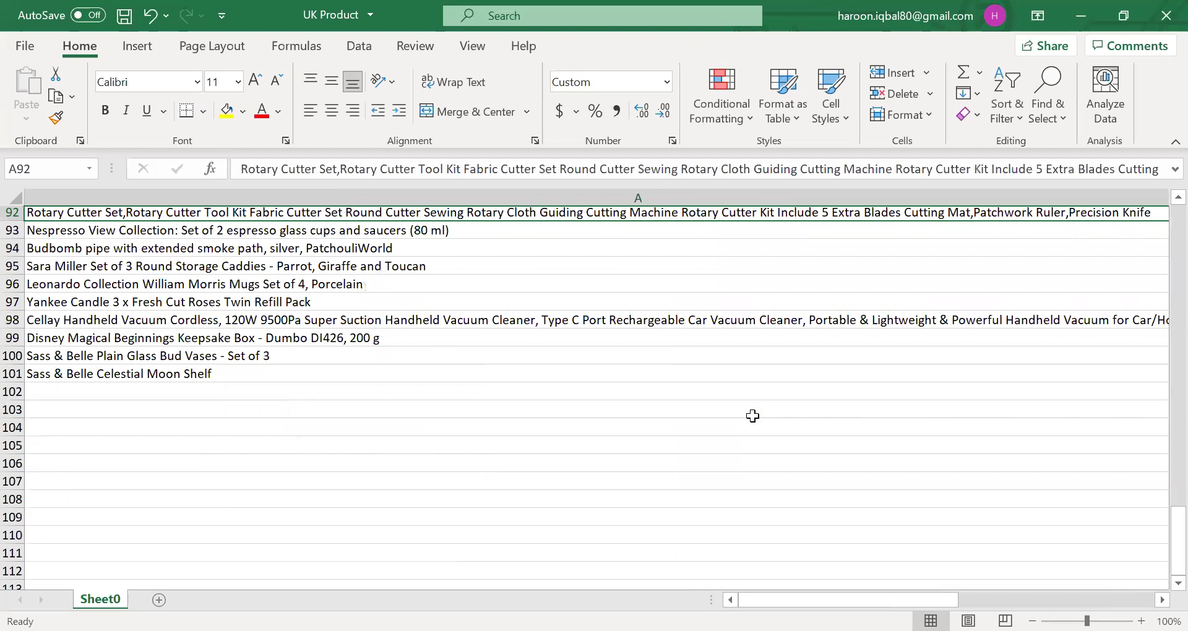
Examine the product titles in column A from row 92 back up to row 46.
{"action": "key", "text": "Up"}
{"action": "key", "text": "Up"}
{"action": "key", "text": "Up"}
{"action": "key", "text": "Up"}
{"action": "key", "text": "Up"}
{"action": "key", "text": "Up"}
{"action": "key", "text": "Up"}
{"action": "key", "text": "Up"}
{"action": "key", "text": "Up"}
{"action": "key", "text": "Up"}
{"action": "key", "text": "Up"}
{"action": "key", "text": "Up"}
{"action": "key", "text": "Up"}
{"action": "key", "text": "Up"}
{"action": "key", "text": "Up"}
{"action": "key", "text": "Up"}
{"action": "key", "text": "Up"}
{"action": "key", "text": "Up"}
{"action": "key", "text": "Up"}
{"action": "key", "text": "Up"}
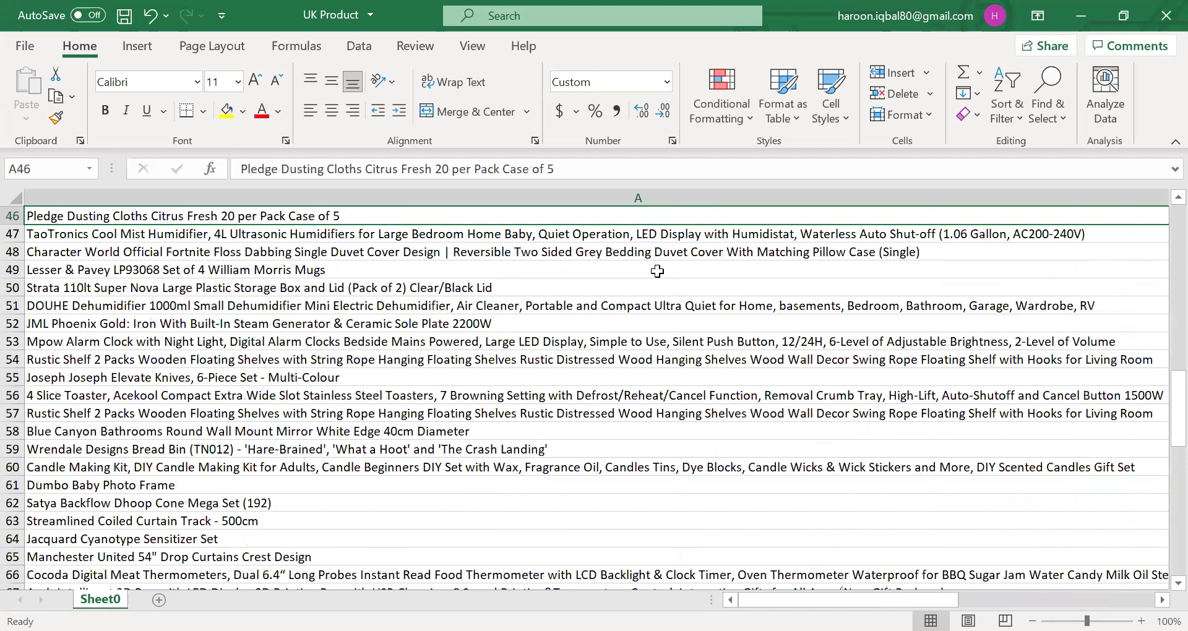
Copy the ASIN B00V4TL514 of the TaoTronics Cool Mist Humidifier from column N of row 47.
{"action": "key", "text": "Down"}
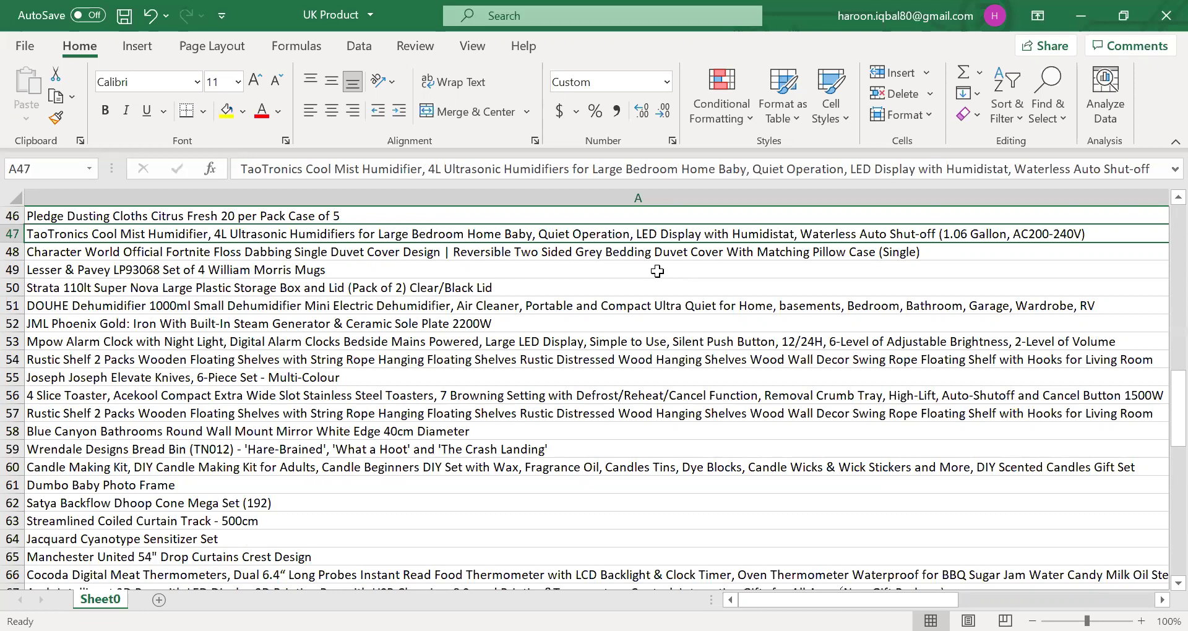
{"action": "key", "text": "Right"}
{"action": "key", "text": "Right"}
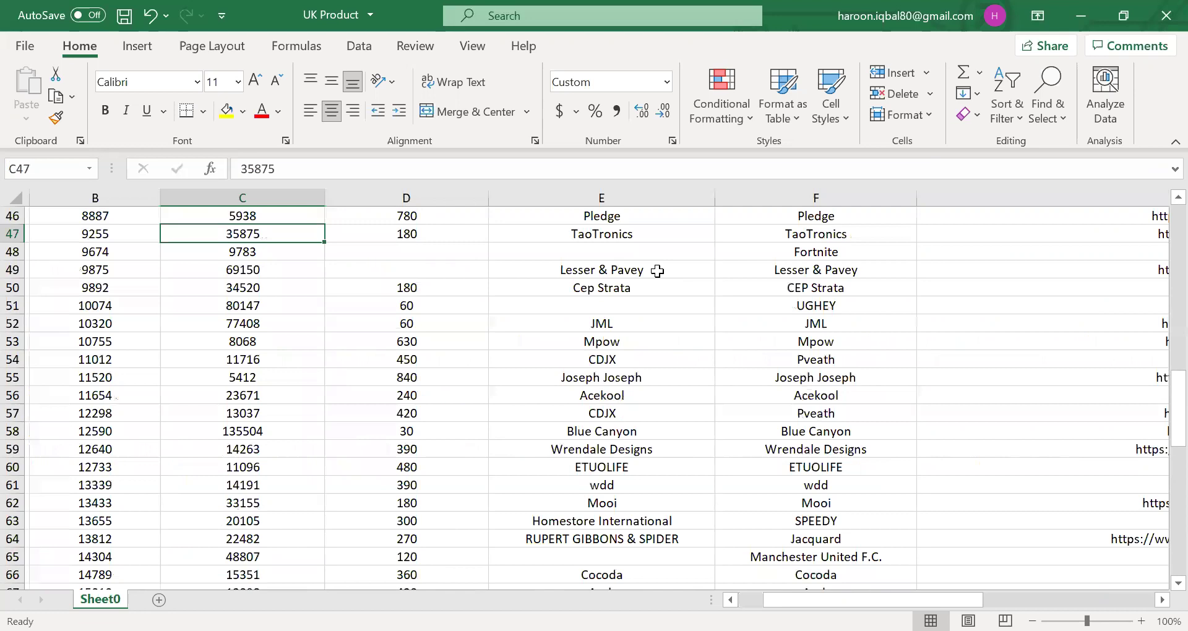
{"action": "key", "text": "Right"}
{"action": "key", "text": "Right"}
{"action": "key", "text": "Right"}
{"action": "key", "text": "Right"}
{"action": "key", "text": "Right"}
{"action": "key", "text": "Right"}
{"action": "key", "text": "Right"}
{"action": "key", "text": "Right"}
{"action": "key", "text": "Right"}
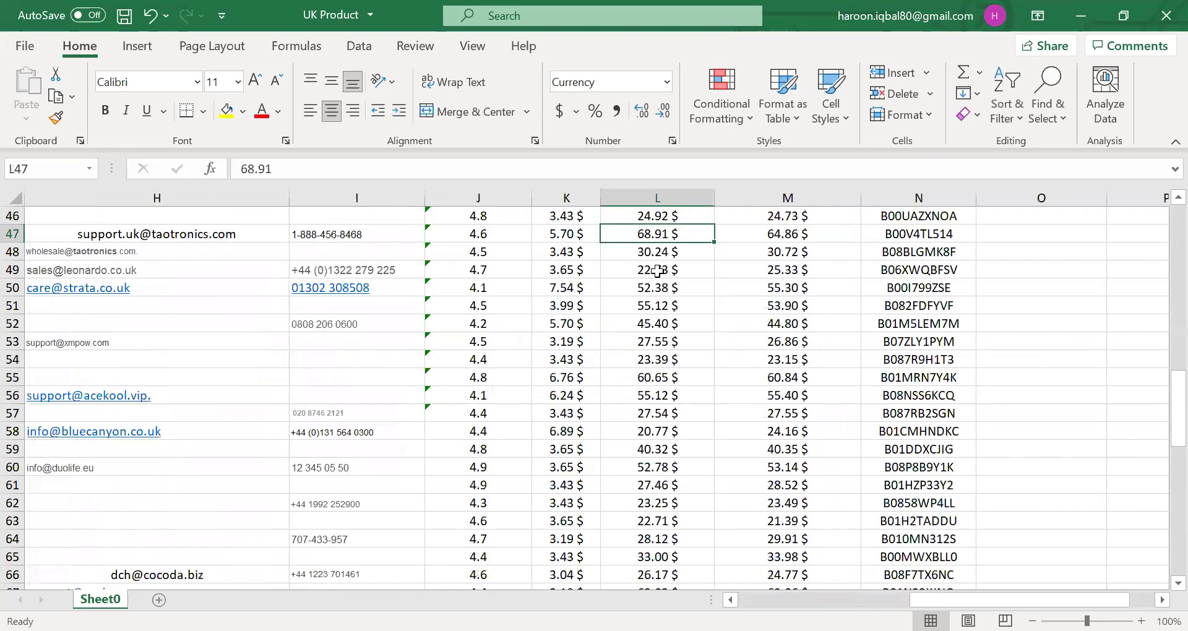
{"action": "left_click", "coordinate": [956, 233]}
{"action": "double_click", "coordinate": [956, 233]}
{"action": "left_click_drag", "start_coordinate": [955, 233], "coordinate": [888, 231]}
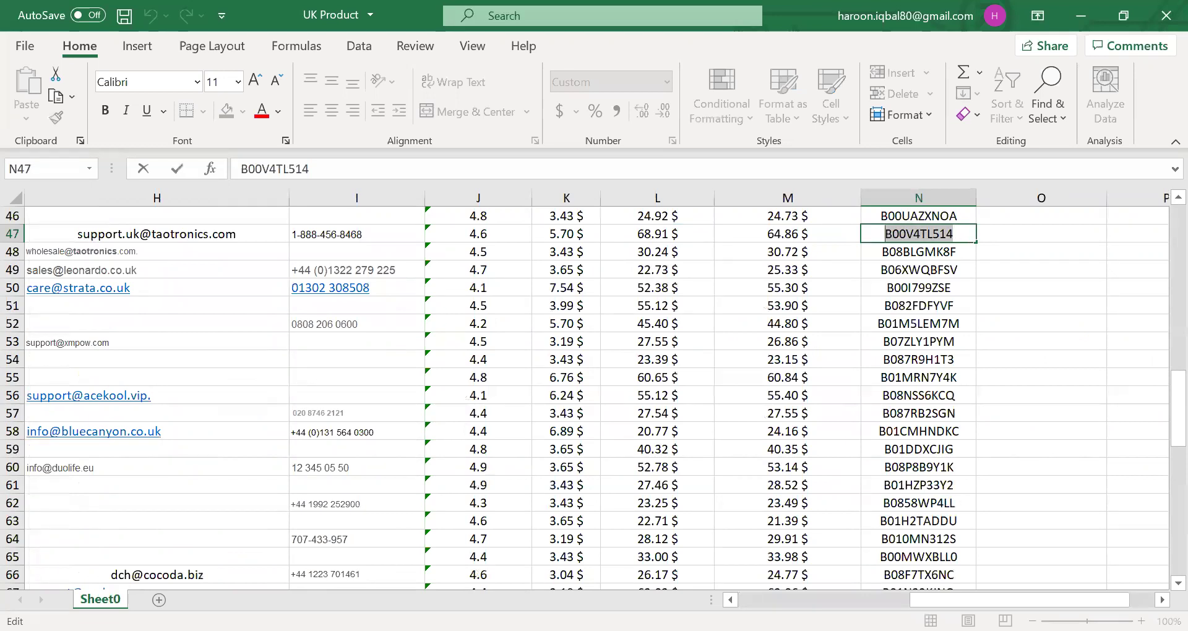
{"action": "key", "text": "ctrl+c"}
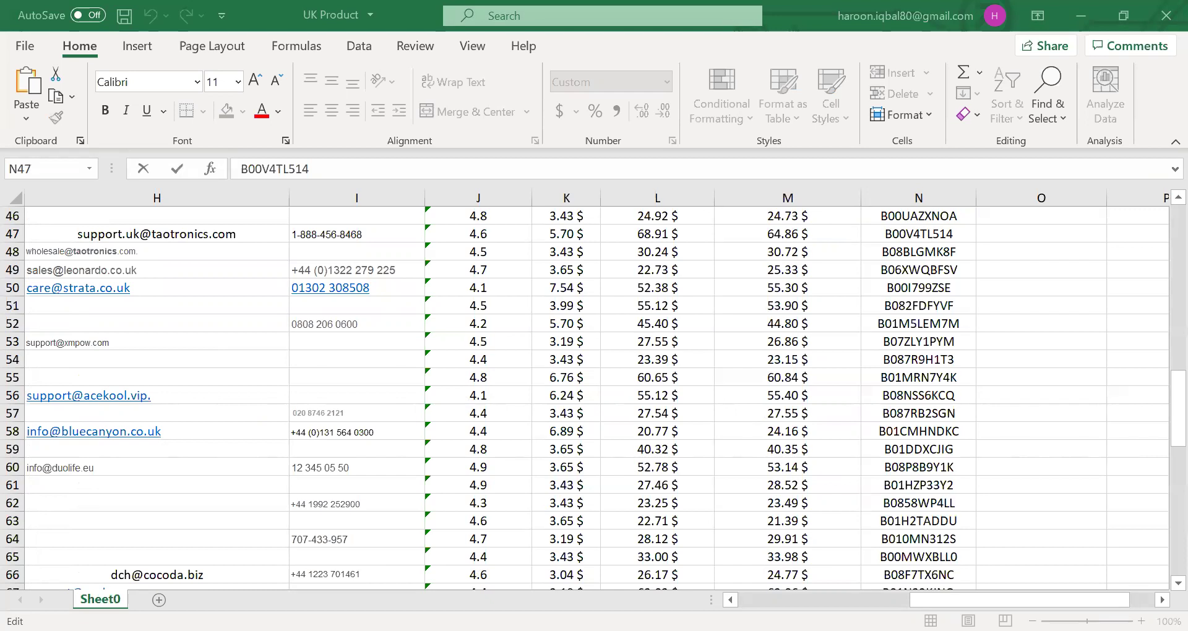
Switch to Amazon.co.uk in the browser and change the delivery location to the saved United Kingdom postcode.
{"action": "key", "text": "alt+Tab"}
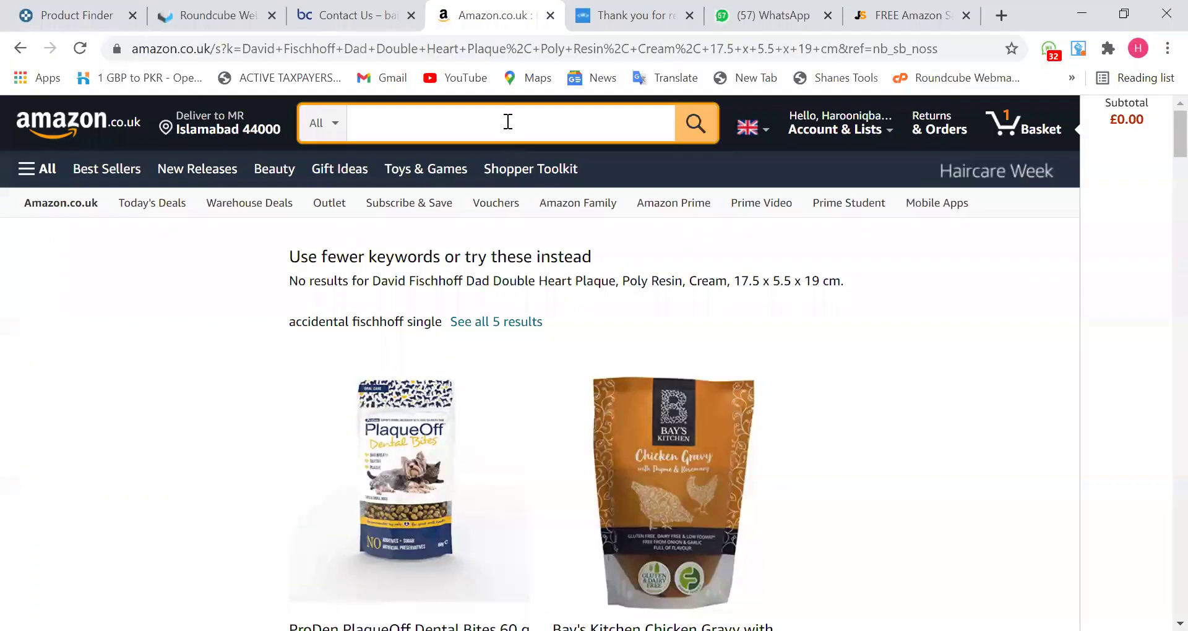
{"action": "left_click", "coordinate": [232, 125]}
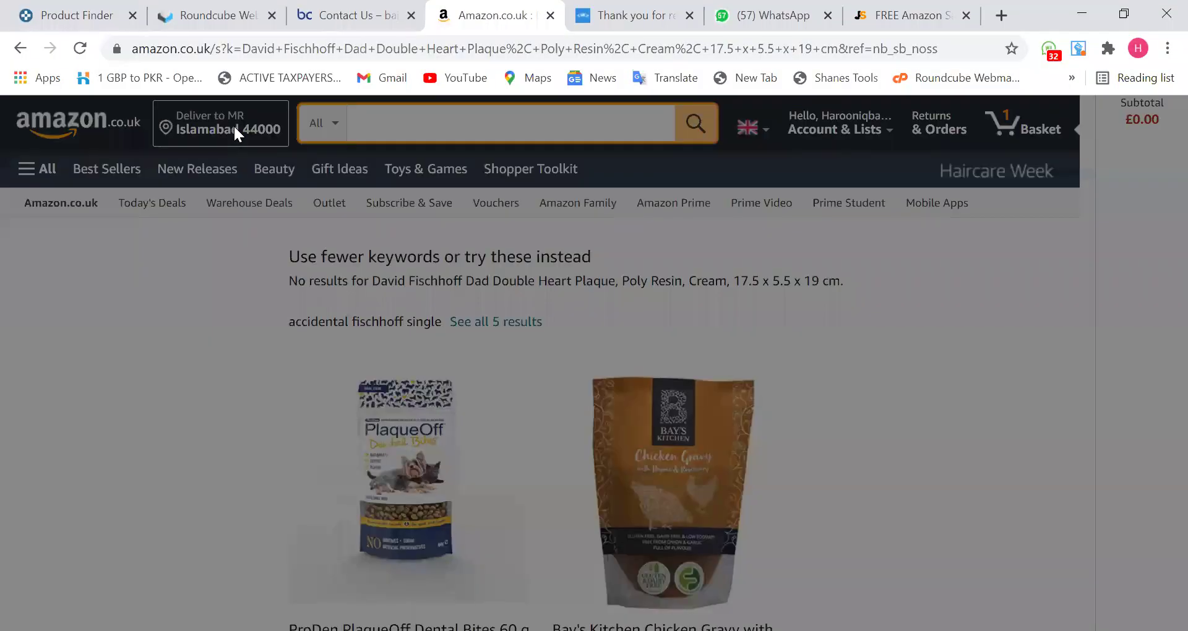
{"action": "left_click", "coordinate": [546, 441]}
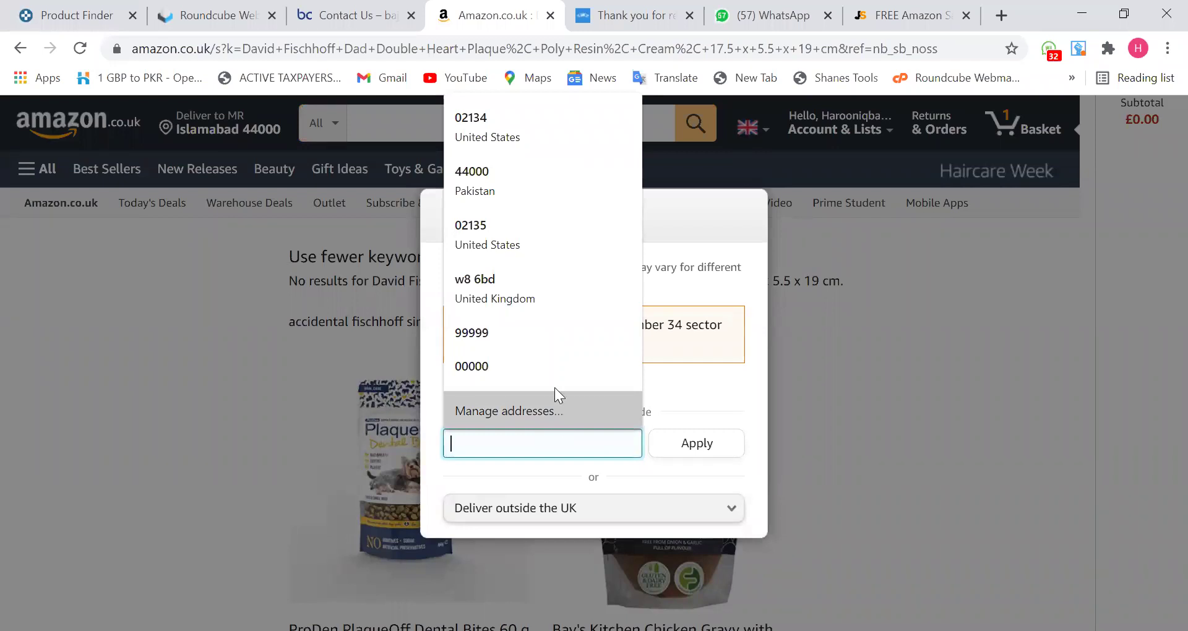
{"action": "left_click", "coordinate": [534, 286]}
{"action": "left_click", "coordinate": [702, 444]}
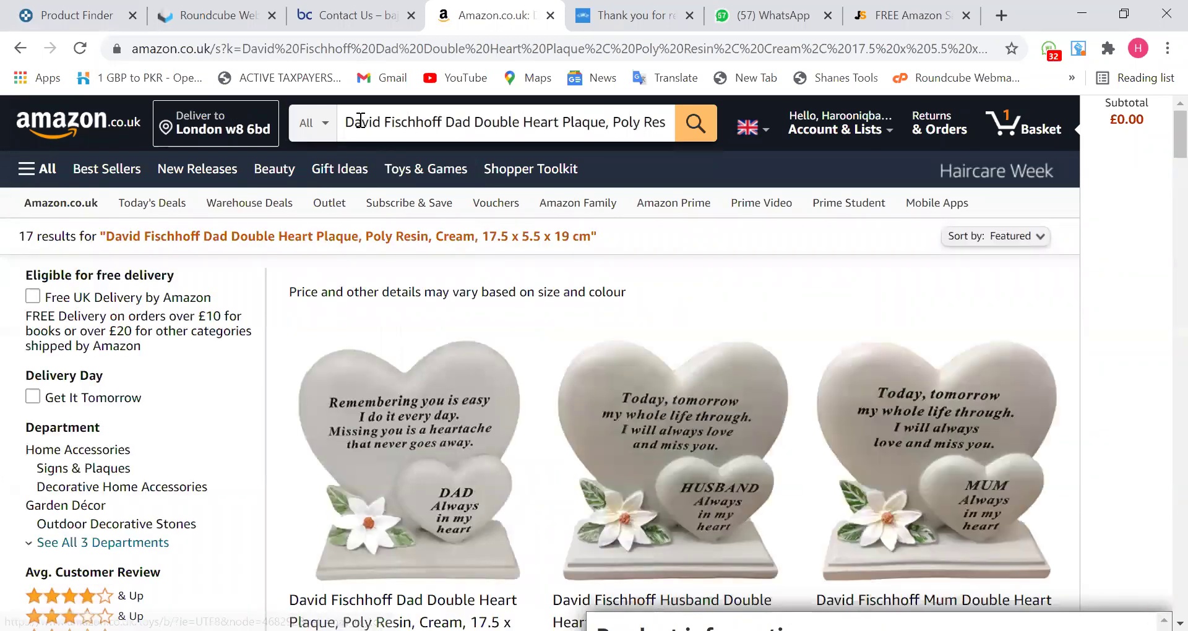
Search Amazon.co.uk for the copied ASIN B00V4TL514 and examine the humidifier listing's price, rank and seller details.
{"action": "left_click_drag", "start_coordinate": [389, 120], "coordinate": [689, 127]}
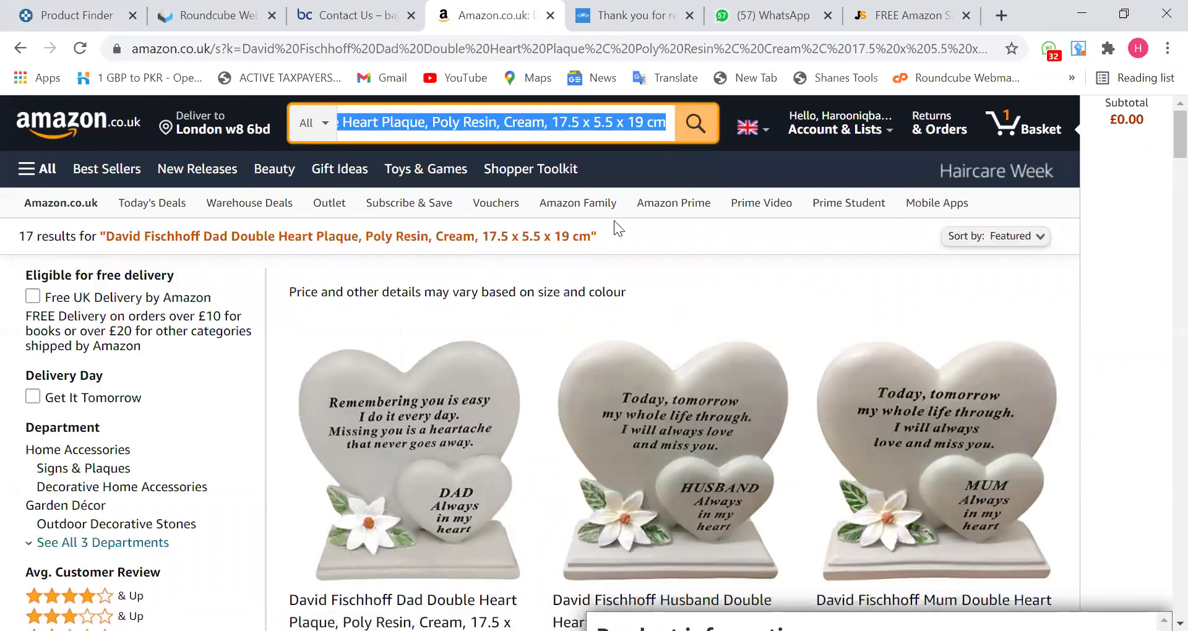
{"action": "key", "text": "BackSpace"}
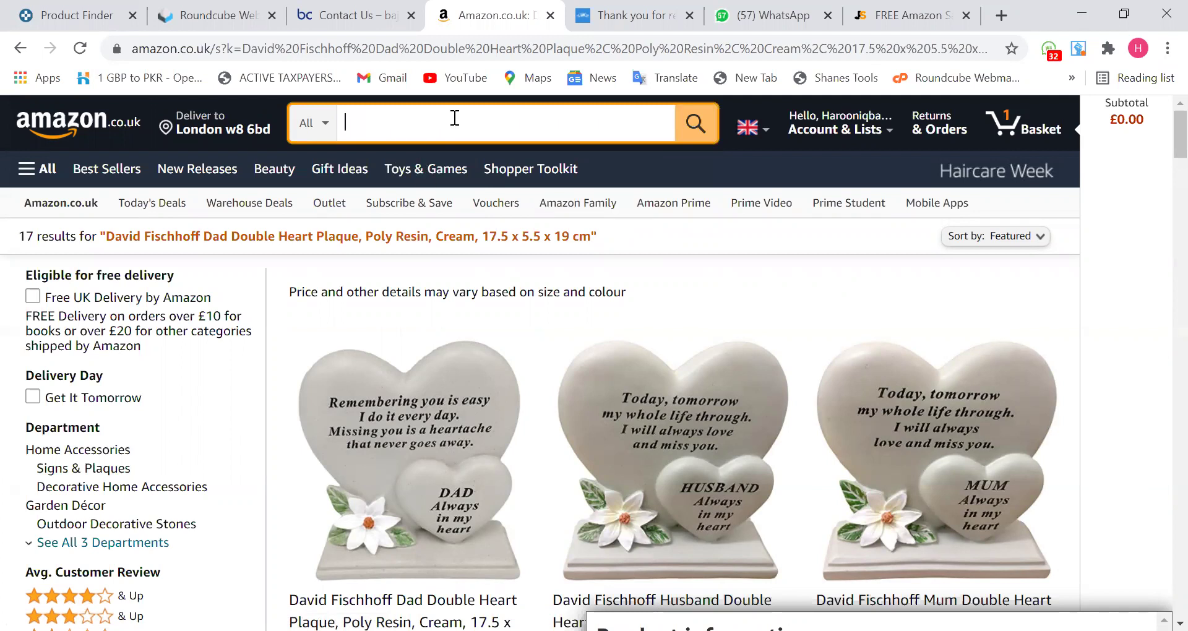
{"action": "key", "text": "ctrl+v"}
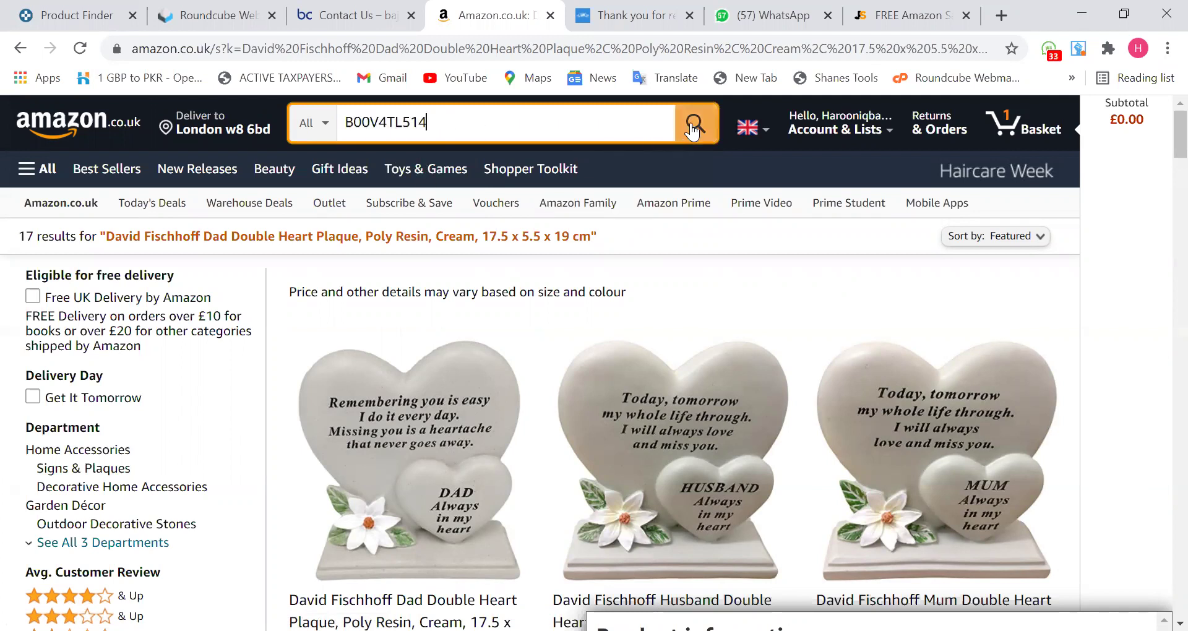
{"action": "left_click", "coordinate": [695, 127]}
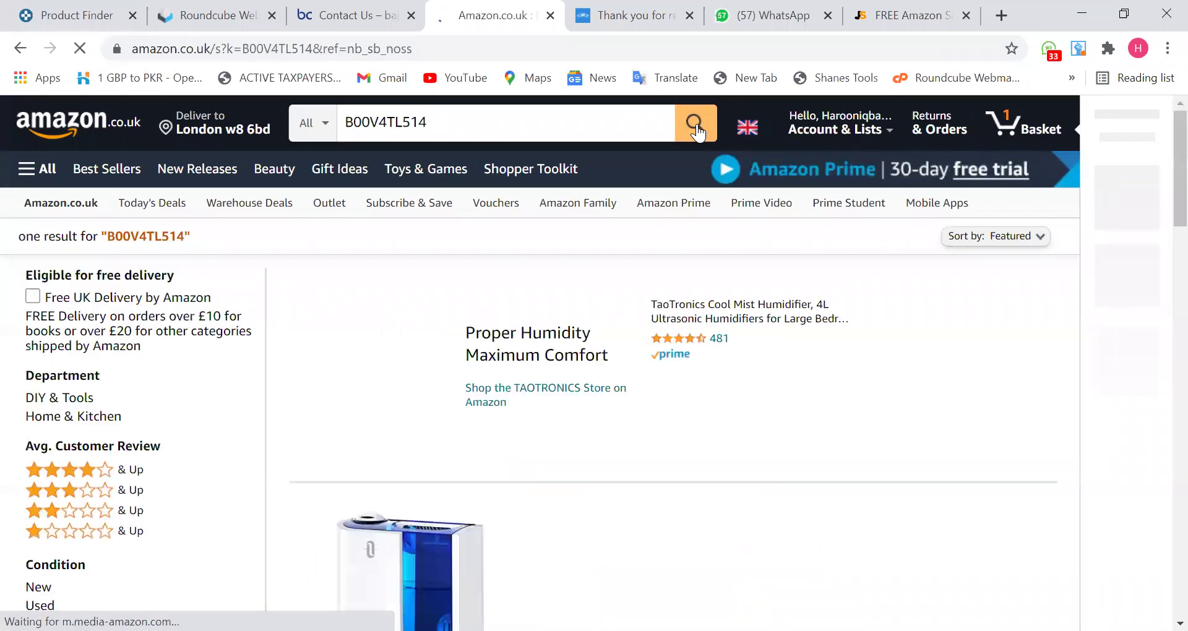
{"action": "scroll", "coordinate": [480, 326], "scroll_direction": "down", "scroll_amount": 5}
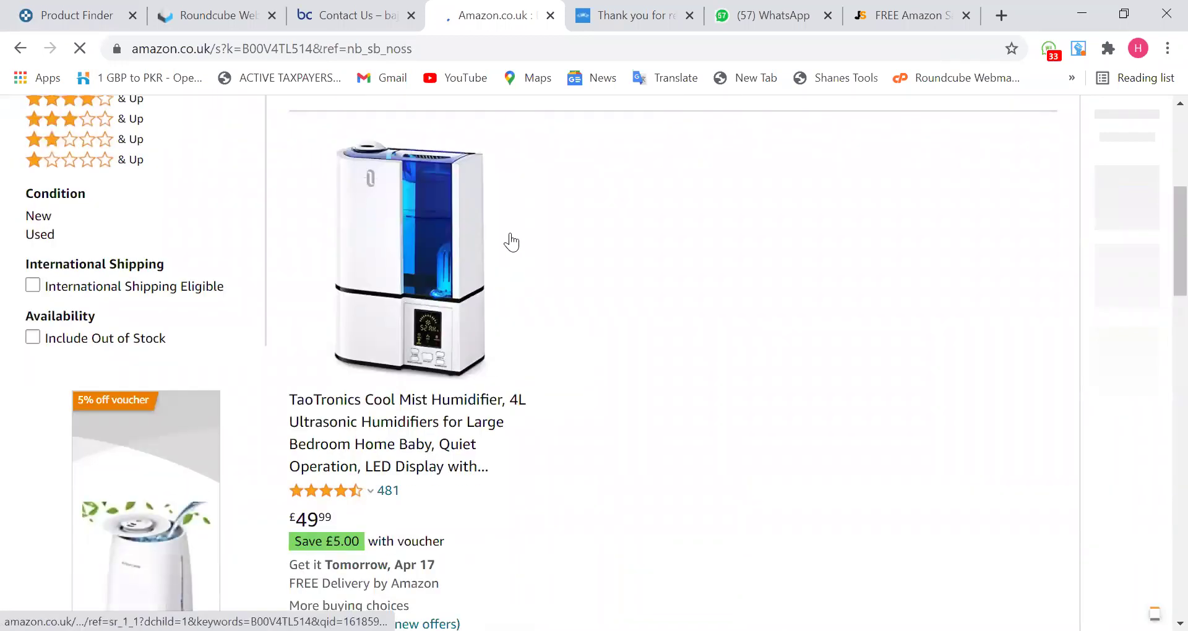
{"action": "scroll", "coordinate": [523, 312], "scroll_direction": "down", "scroll_amount": 1}
{"action": "scroll", "coordinate": [450, 356], "scroll_direction": "down", "scroll_amount": 1}
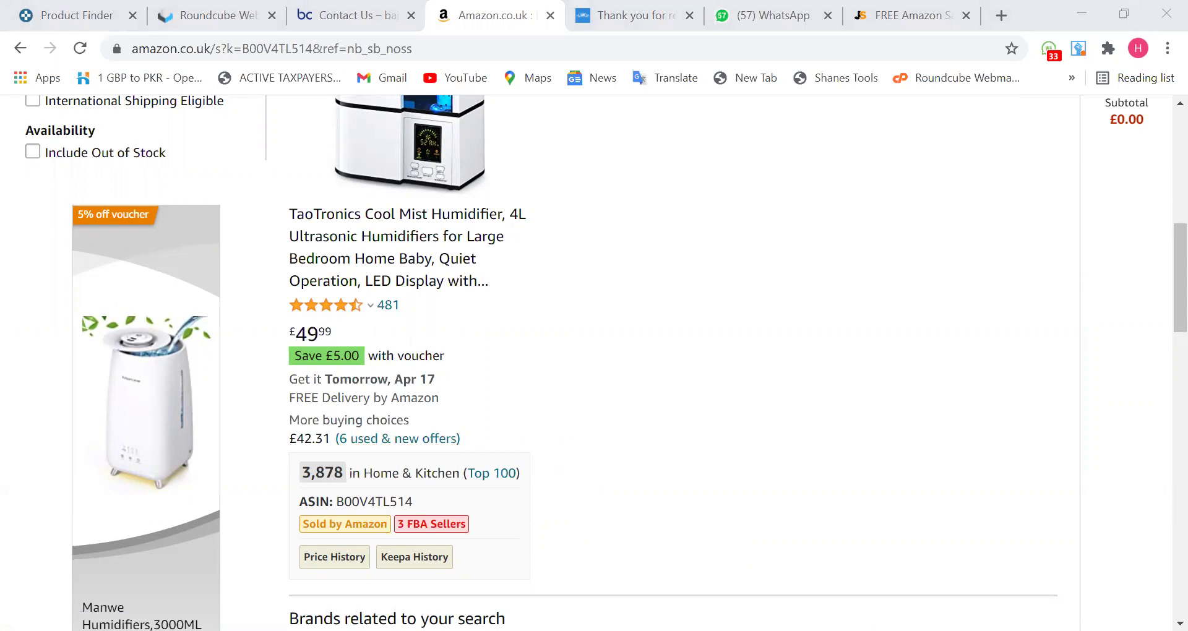
{"action": "left_click", "coordinate": [708, 576]}
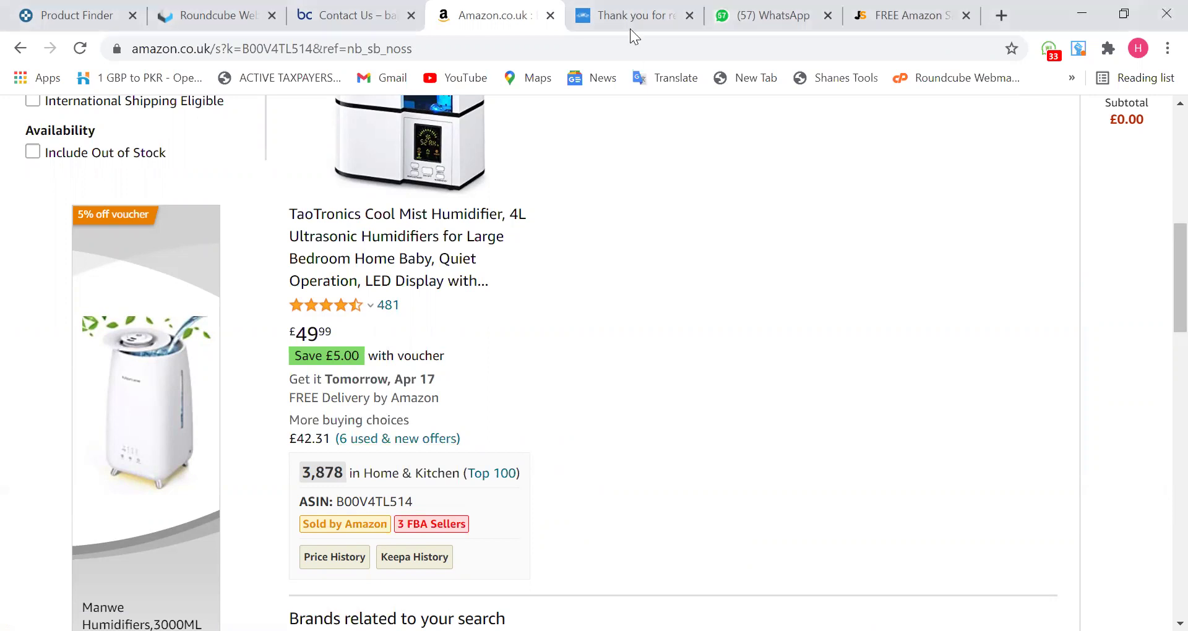
Switch to the Roundcube mailbox and review the Price List and Distribution request emails in the Sent folder, down to the oldest and back.
{"action": "left_click", "coordinate": [213, 17]}
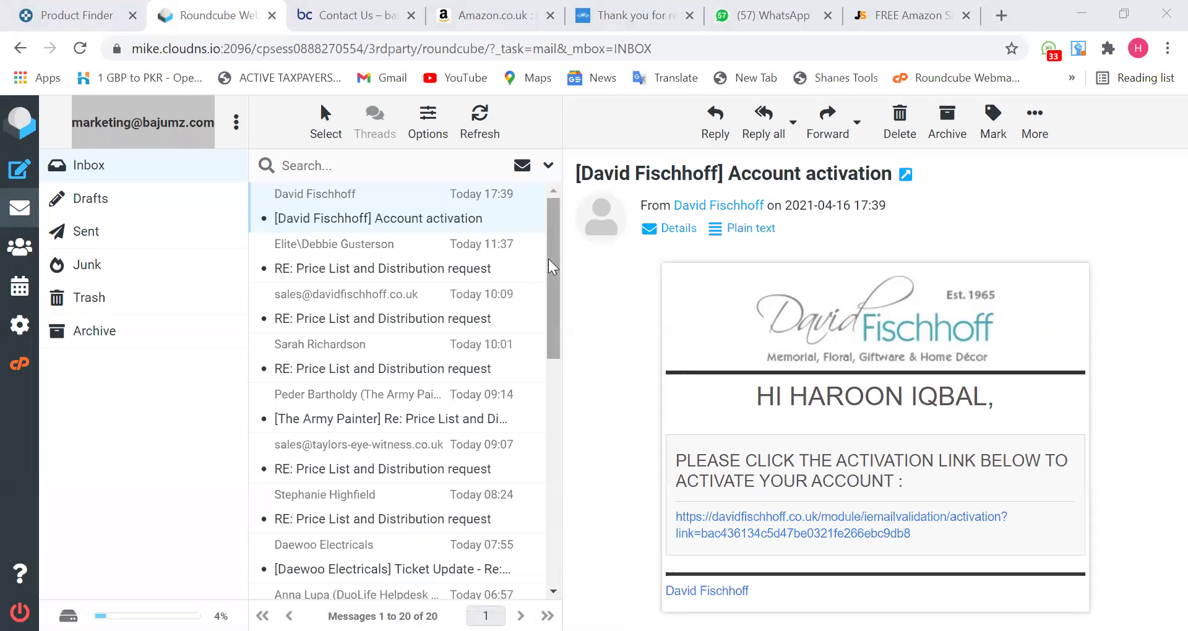
{"action": "mouse_move", "coordinate": [552, 255]}
{"action": "left_mouse_down"}
{"action": "mouse_move", "coordinate": [571, 314]}
{"action": "mouse_move", "coordinate": [566, 250]}
{"action": "left_mouse_up"}
{"action": "left_click", "coordinate": [80, 231]}
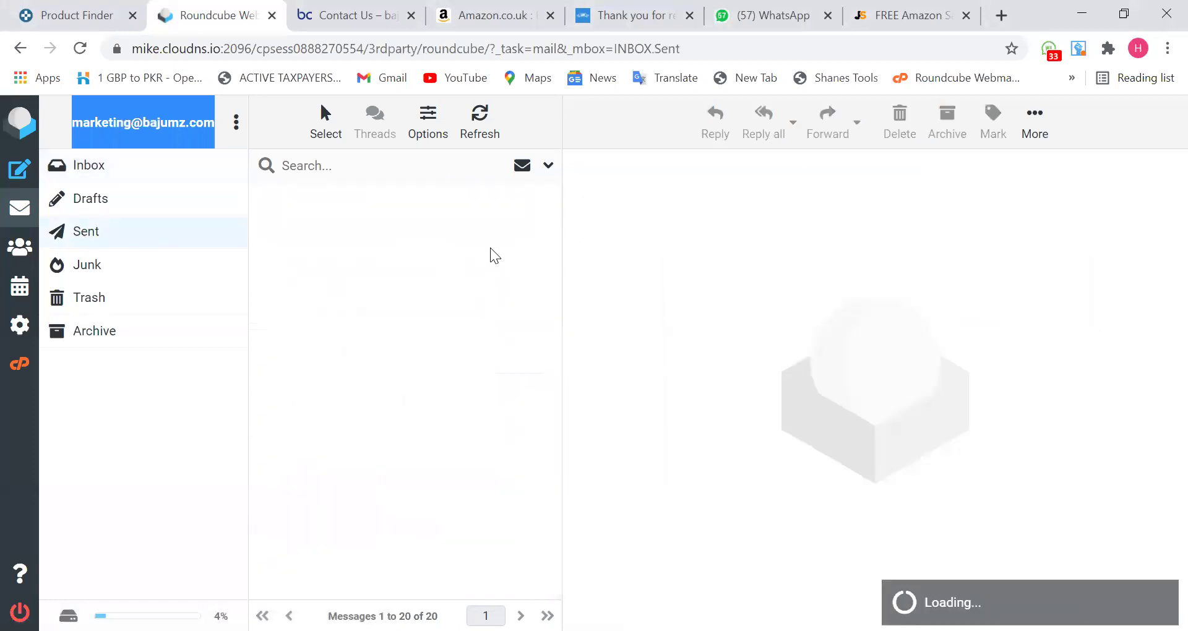
{"action": "left_click_drag", "start_coordinate": [556, 224], "coordinate": [519, 549]}
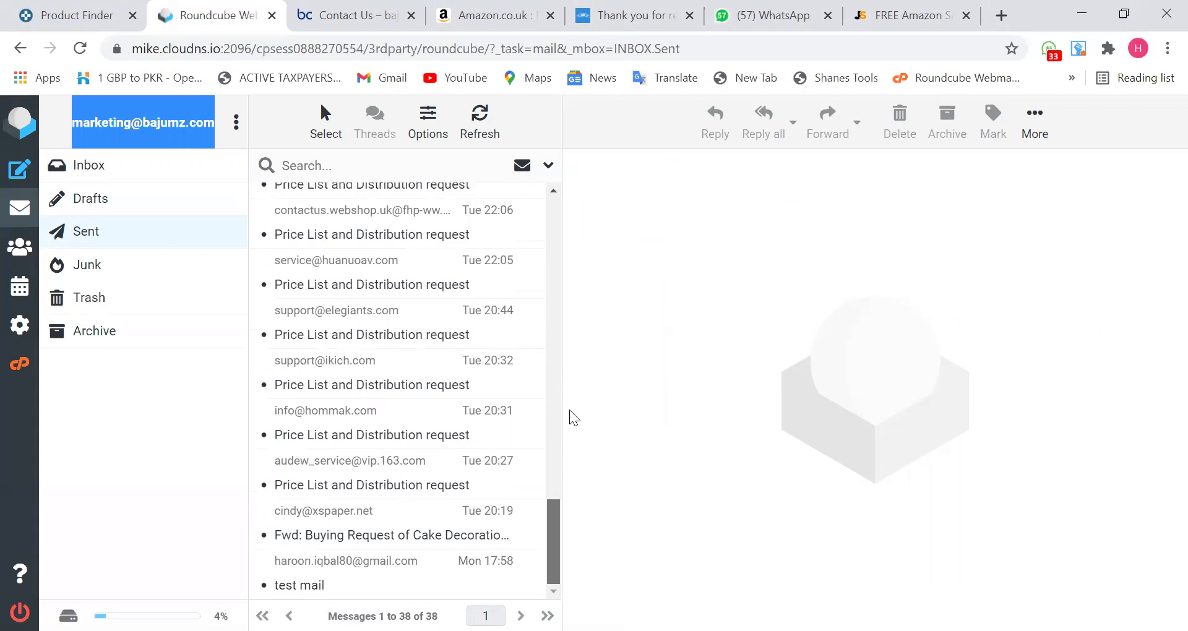
{"action": "left_click_drag", "start_coordinate": [569, 410], "coordinate": [599, 192]}
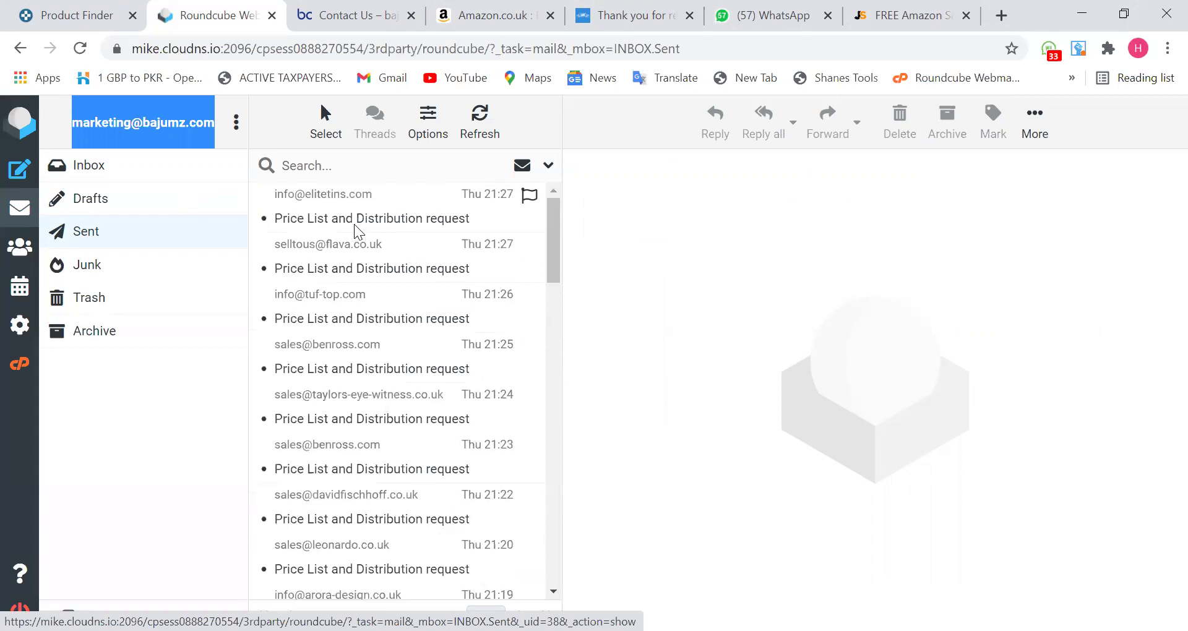
{"action": "left_click_drag", "start_coordinate": [558, 232], "coordinate": [535, 243]}
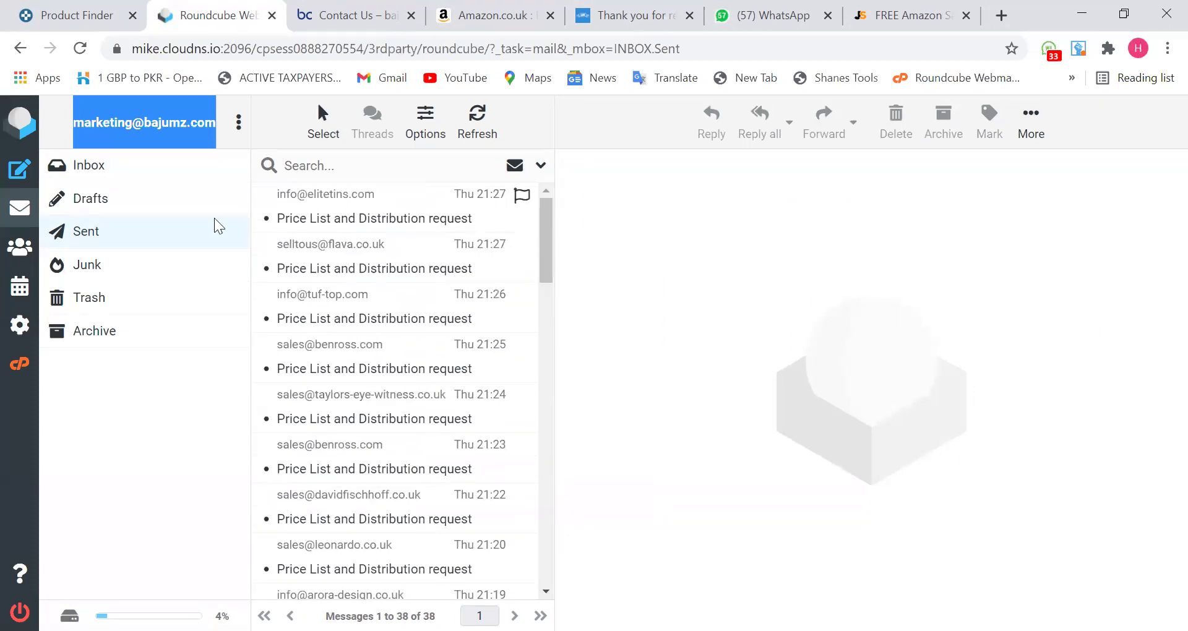
Return to the Inbox and look through the whole message list down to the oldest email and back up.
{"action": "left_click", "coordinate": [122, 167]}
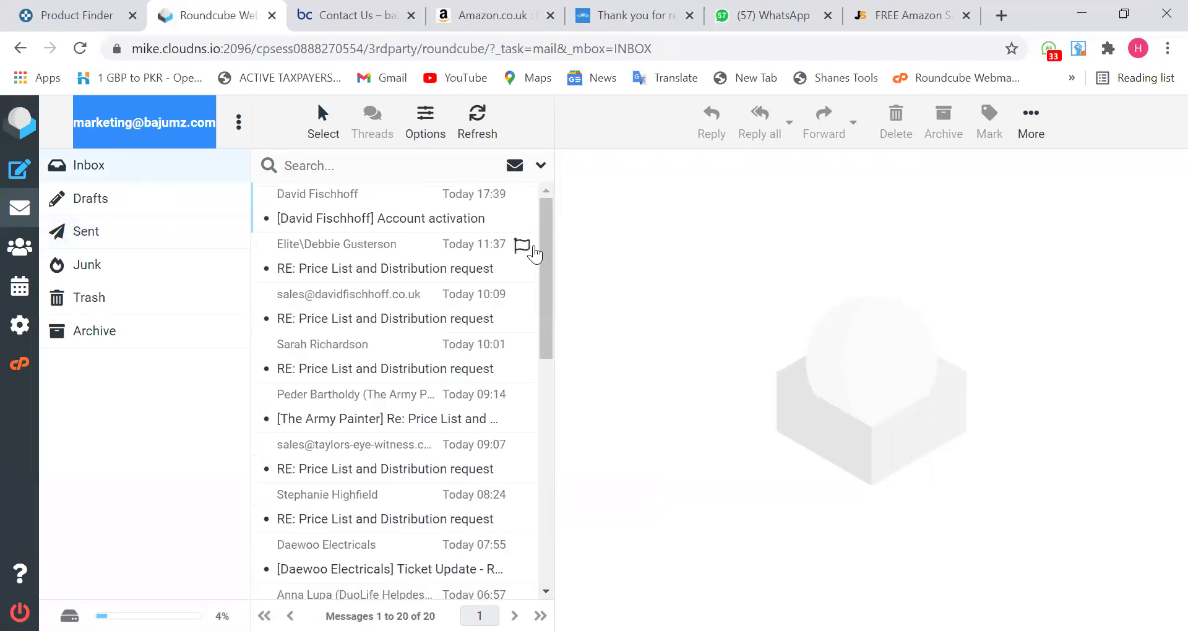
{"action": "left_click_drag", "start_coordinate": [554, 252], "coordinate": [582, 487]}
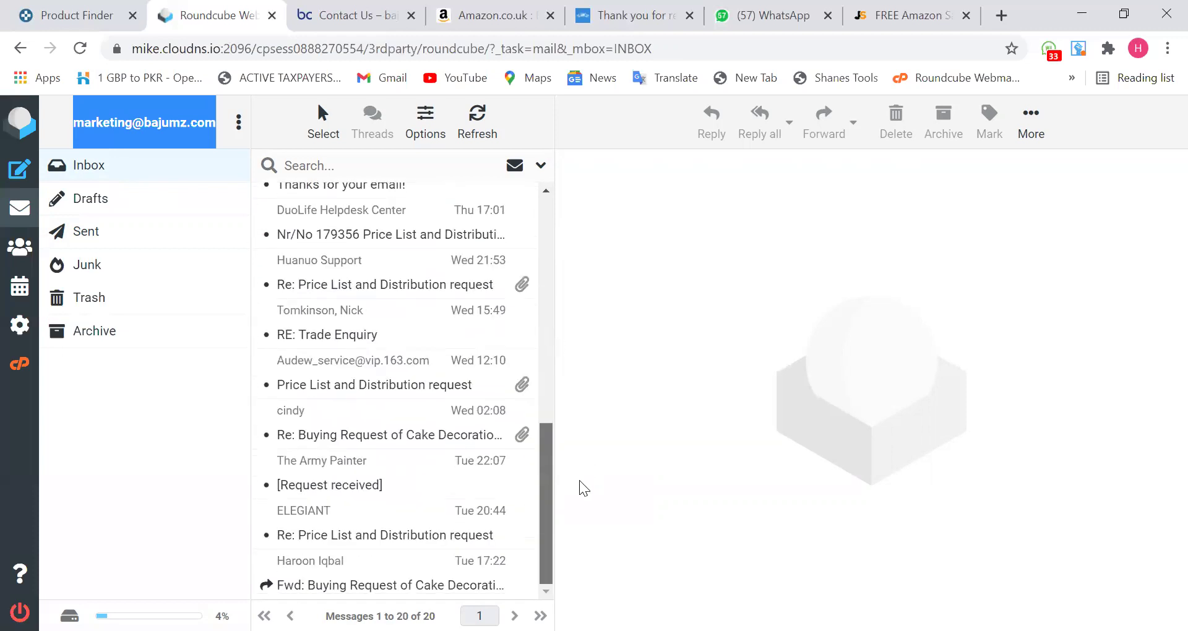
{"action": "left_click_drag", "start_coordinate": [582, 487], "coordinate": [552, 214]}
Read the six newest Inbox messages in order, from the David Fischhoff account activation to the Taylors Eye Witness reply.
{"action": "left_click", "coordinate": [390, 220]}
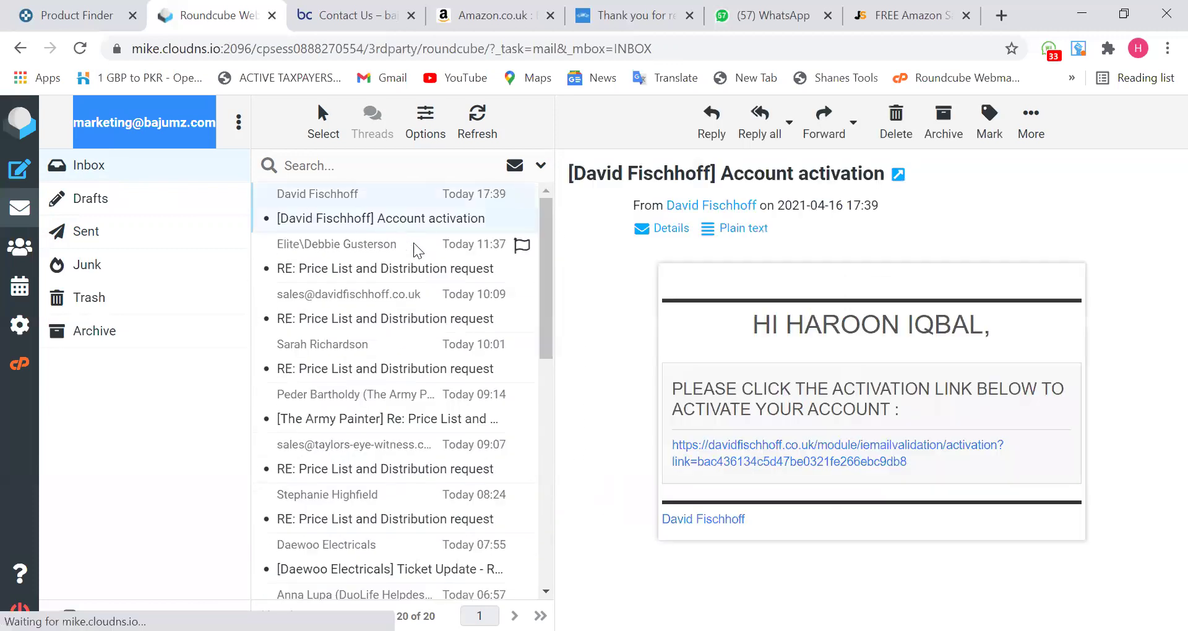
{"action": "left_click", "coordinate": [409, 271]}
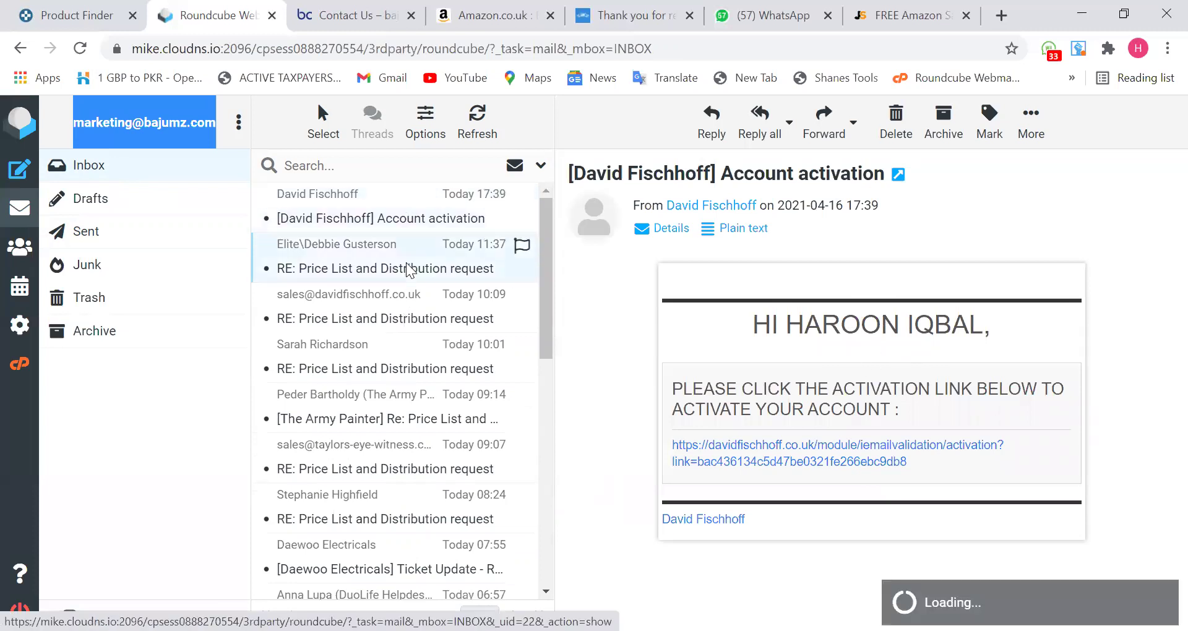
{"action": "left_click", "coordinate": [424, 327]}
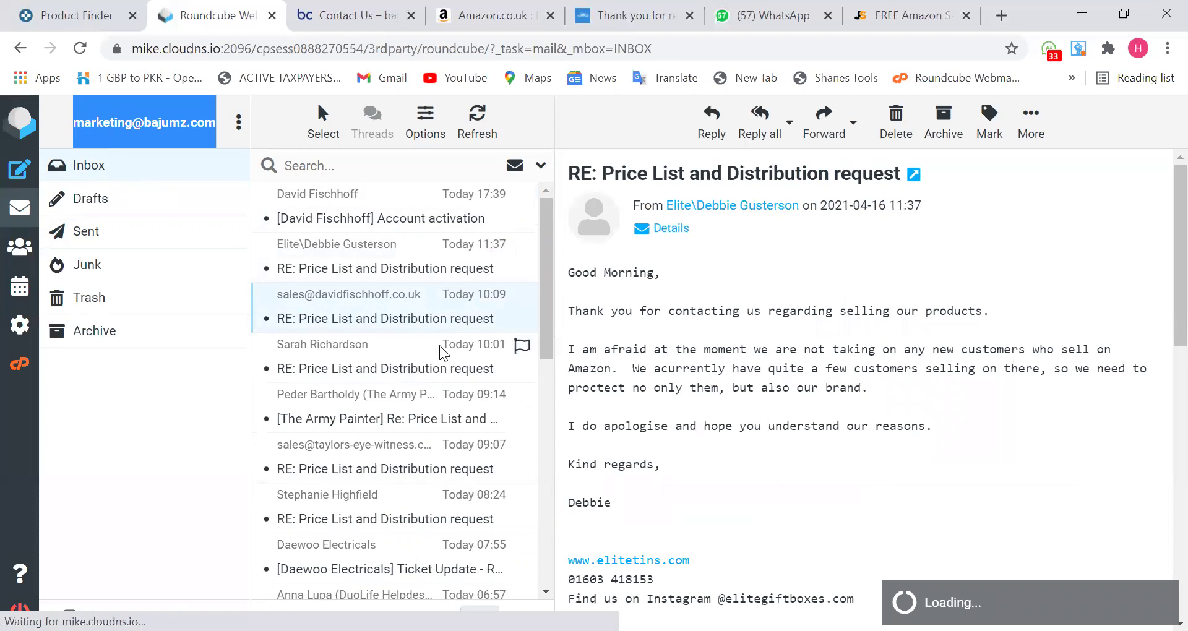
{"action": "left_click", "coordinate": [390, 371]}
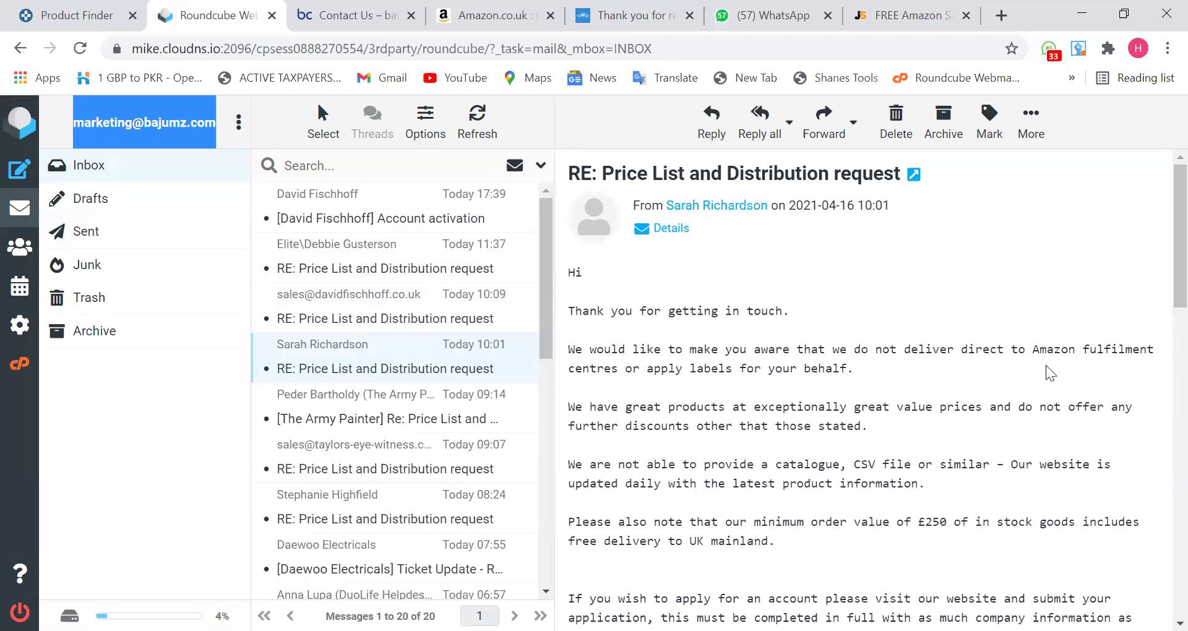
{"action": "left_click", "coordinate": [381, 405]}
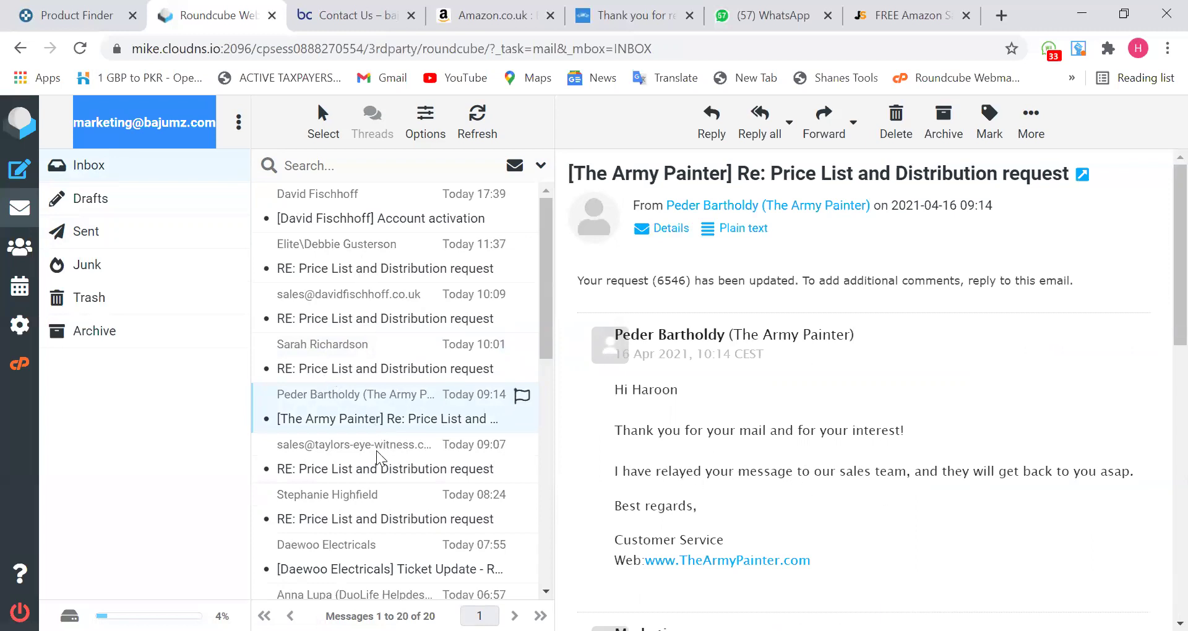
{"action": "left_click", "coordinate": [378, 469]}
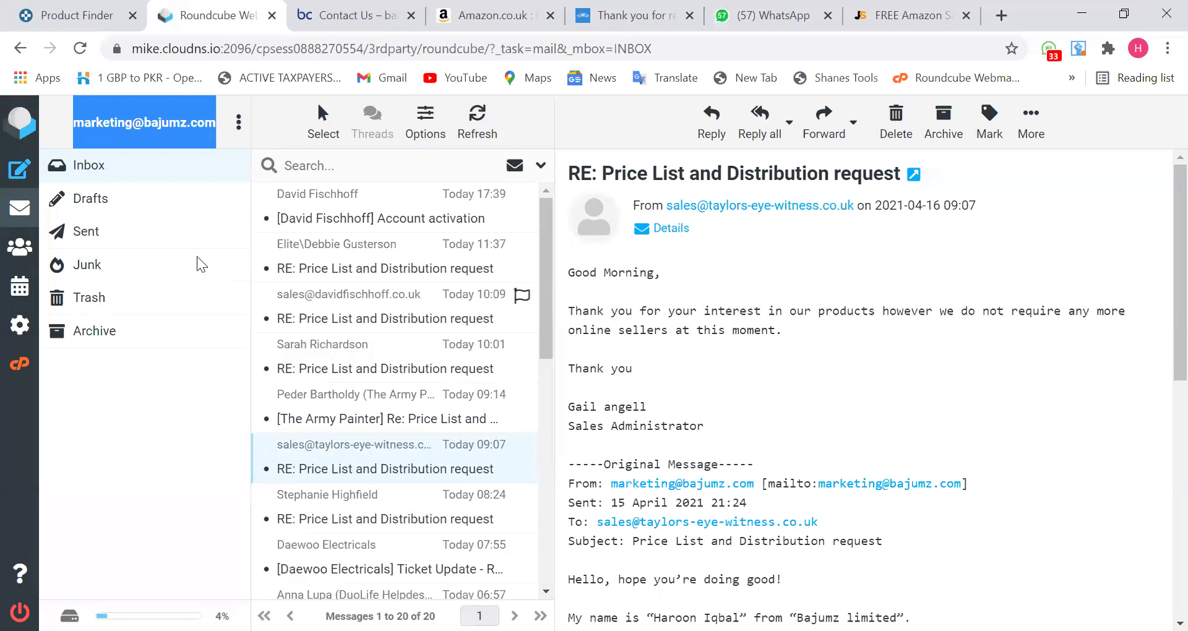
Review the Keepa Product Finder results, the Lesser & Pavey registration page and the Jungle Scout sales estimator.
{"action": "left_click", "coordinate": [105, 24]}
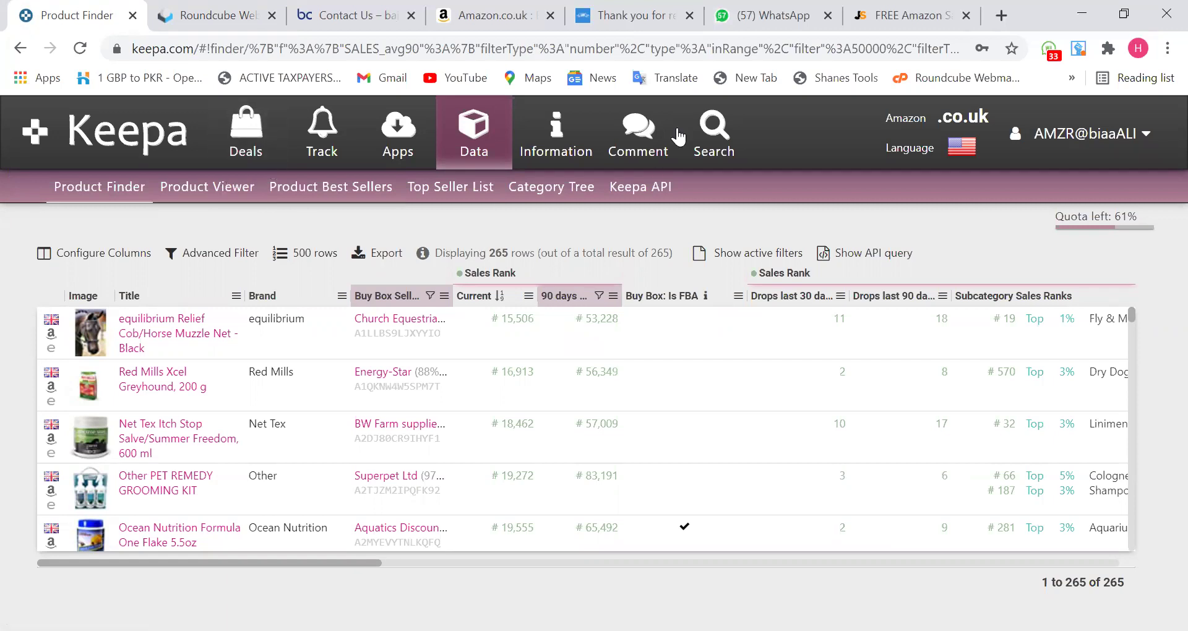
{"action": "left_click", "coordinate": [611, 18]}
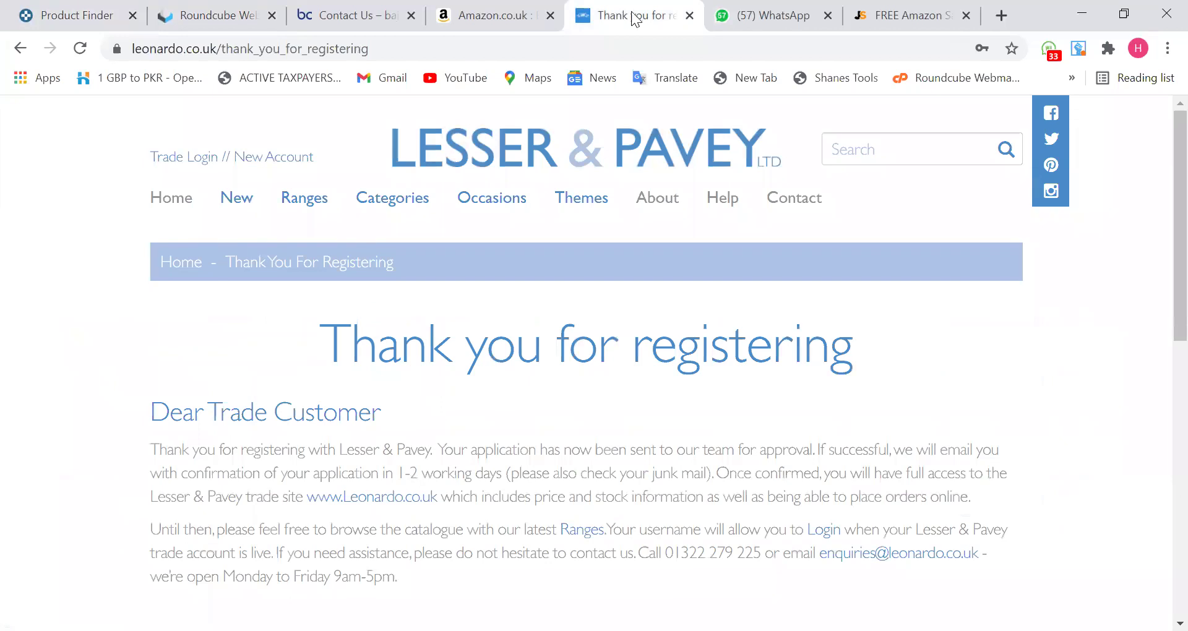
{"action": "left_click", "coordinate": [893, 21]}
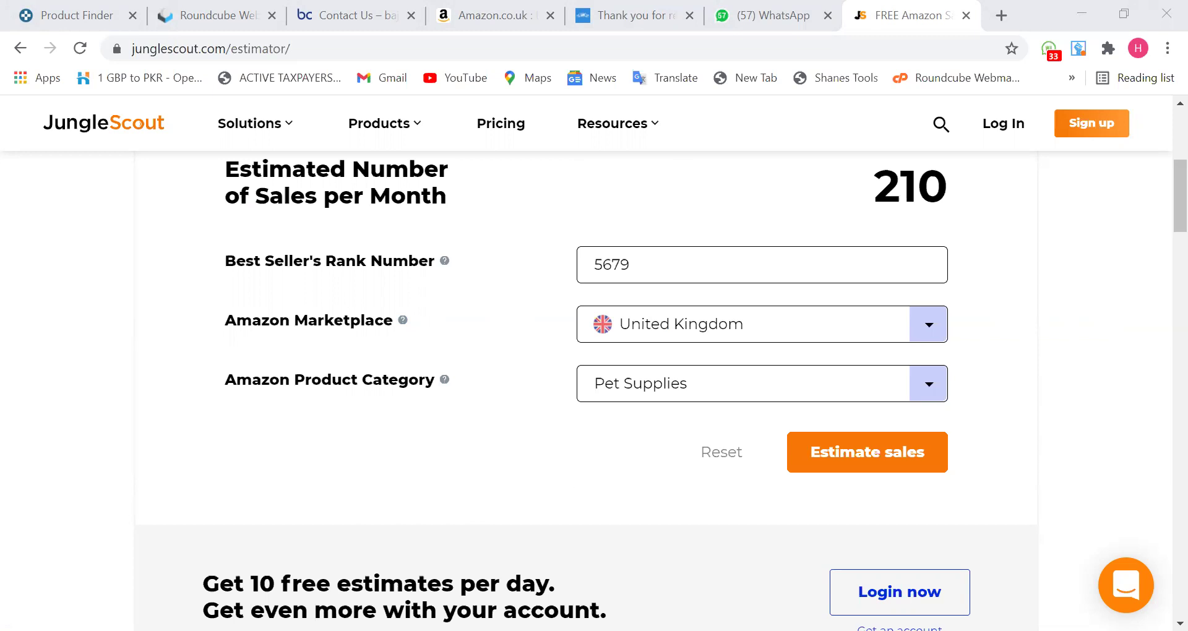
Go back to the Roundcube Inbox and reread the David Fischhoff activation email, the Elite reply and the David Fischhoff sales reply.
{"action": "key", "text": "ctrl+2"}
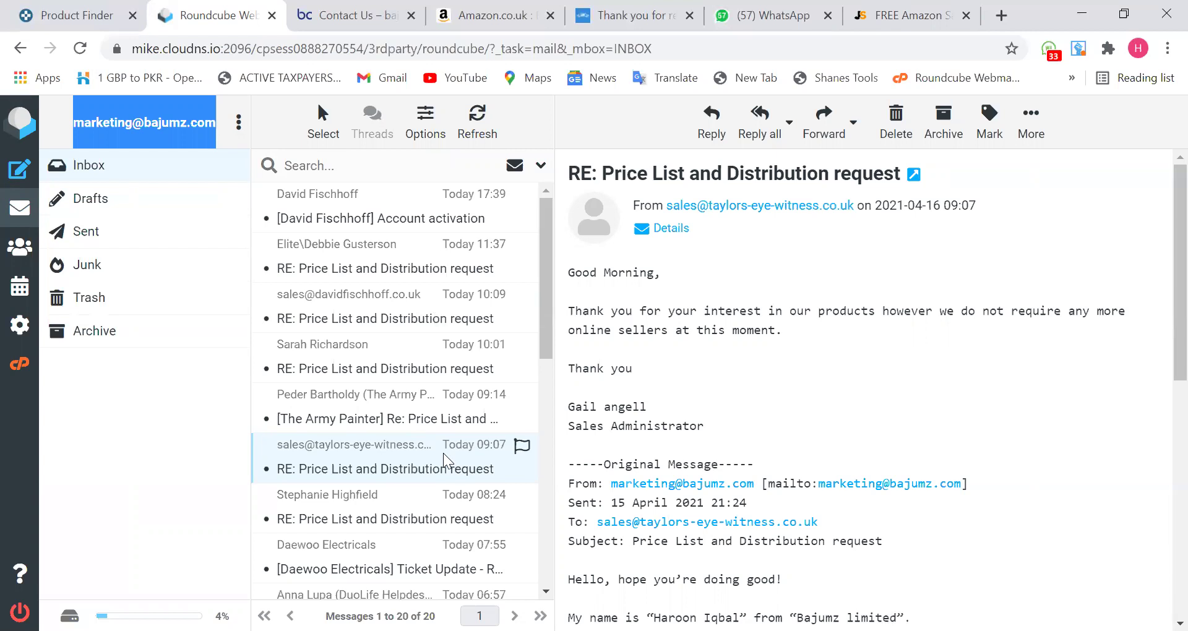
{"action": "left_click", "coordinate": [376, 248]}
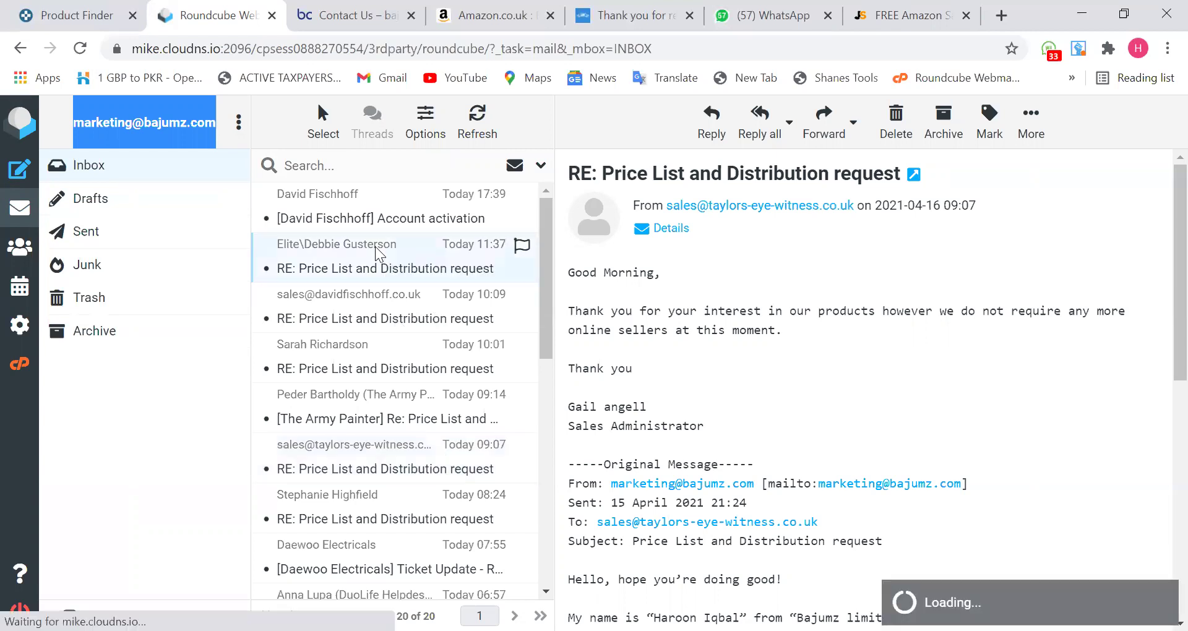
{"action": "left_click", "coordinate": [390, 228]}
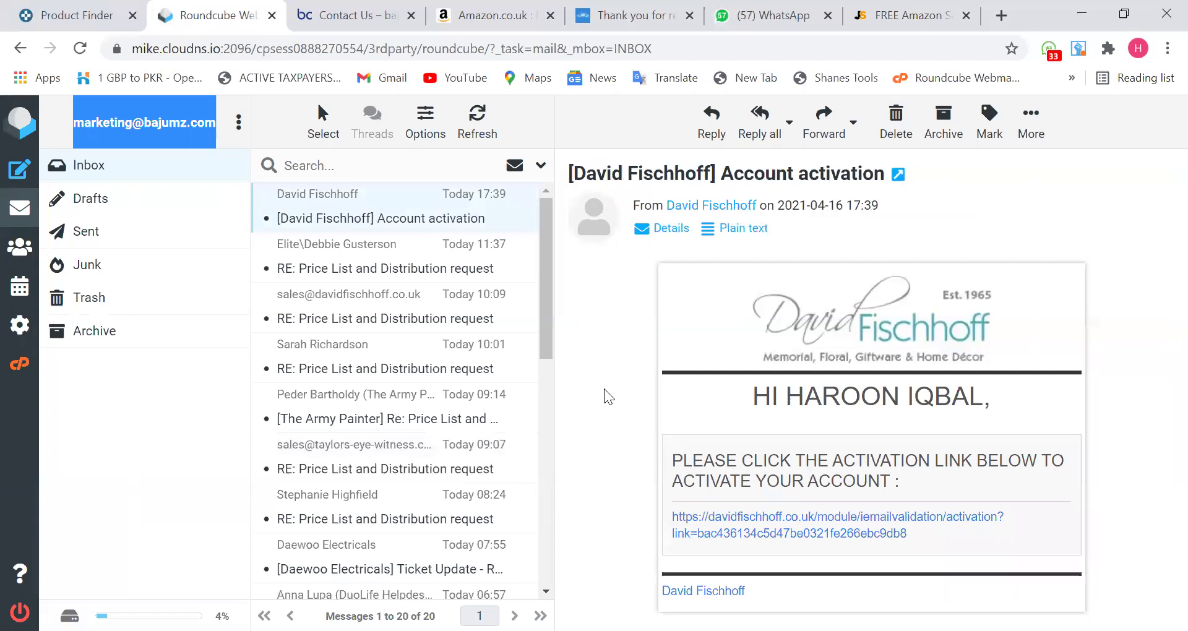
{"action": "left_click", "coordinate": [408, 265]}
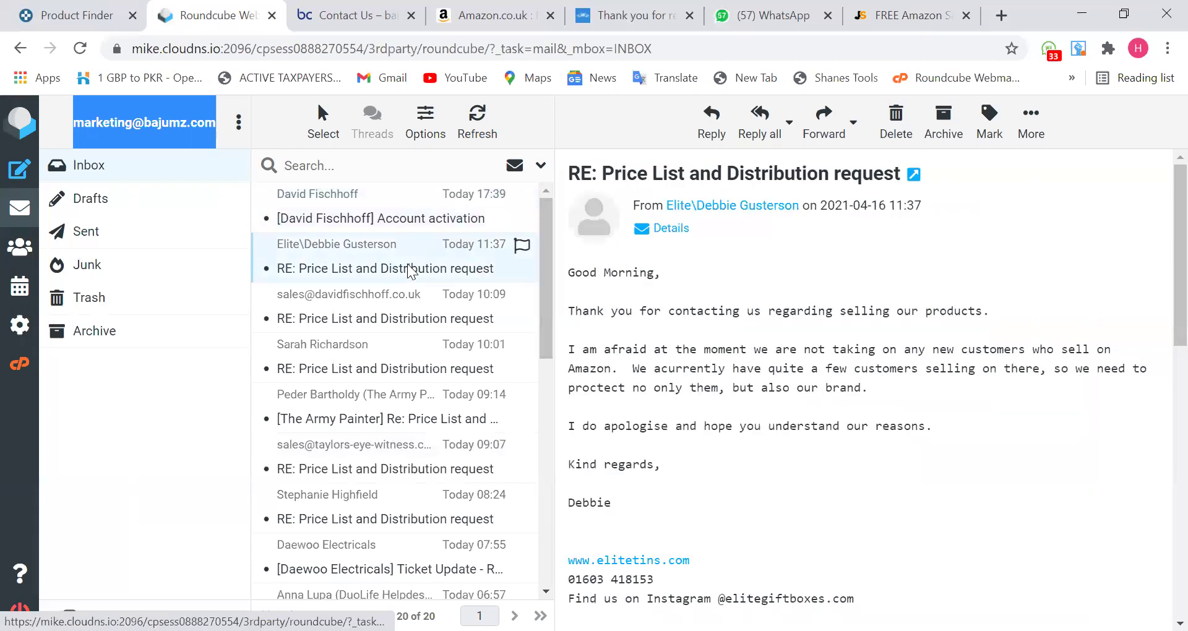
{"action": "left_click", "coordinate": [418, 318]}
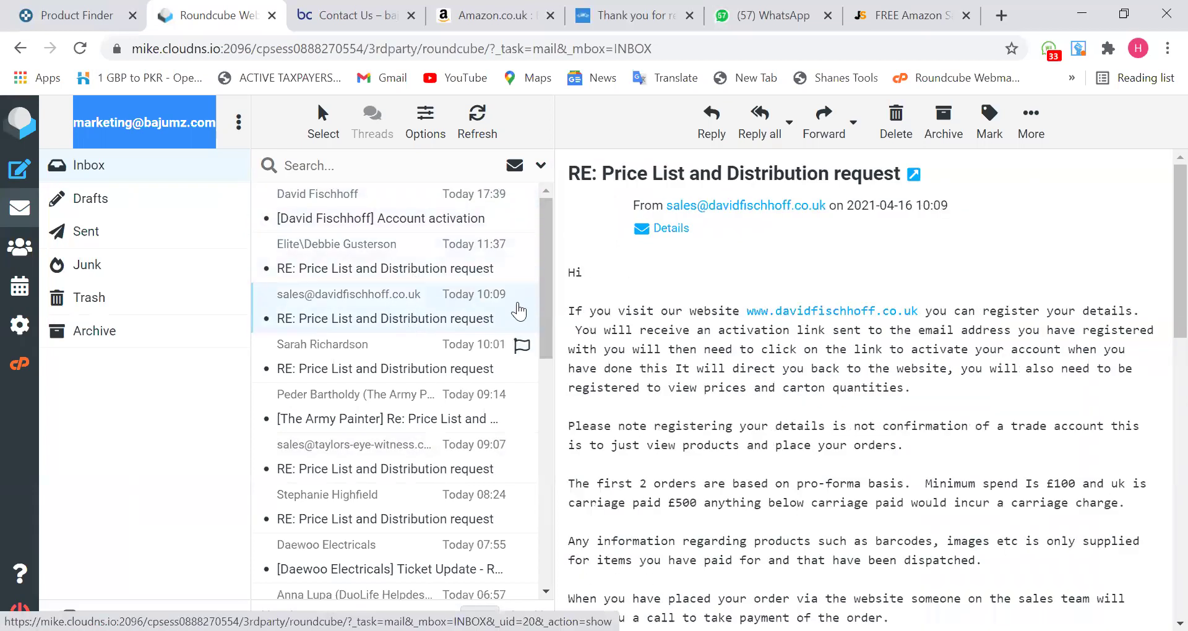
{"action": "left_click_drag", "start_coordinate": [544, 309], "coordinate": [544, 404]}
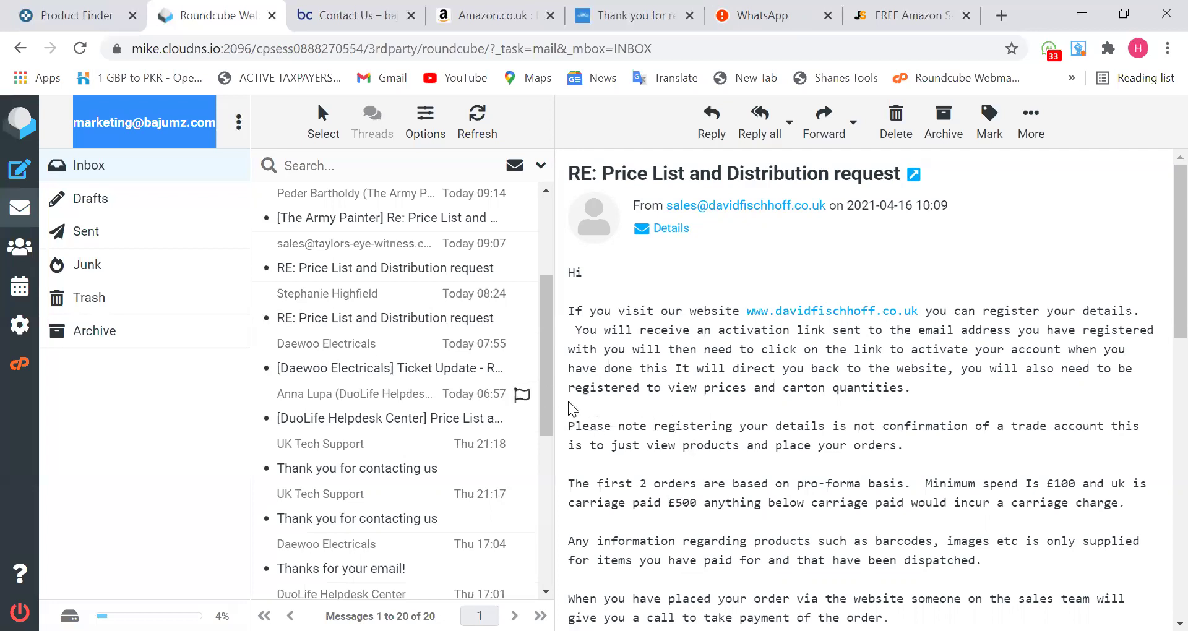
{"action": "scroll", "coordinate": [548, 347], "scroll_direction": "up", "scroll_amount": 3}
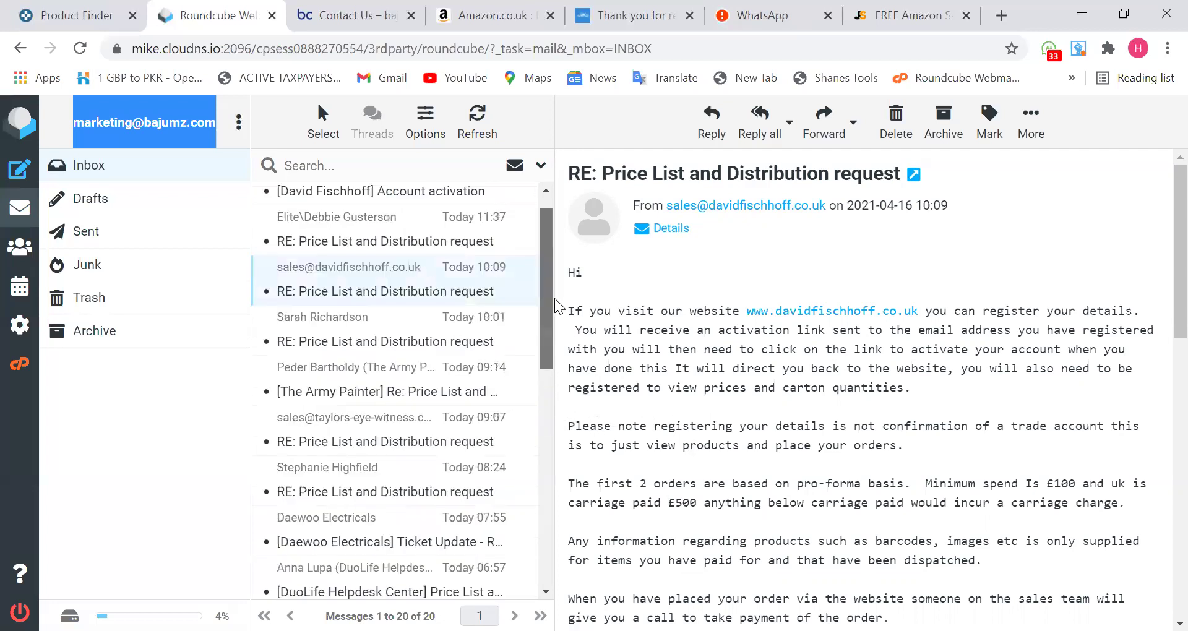